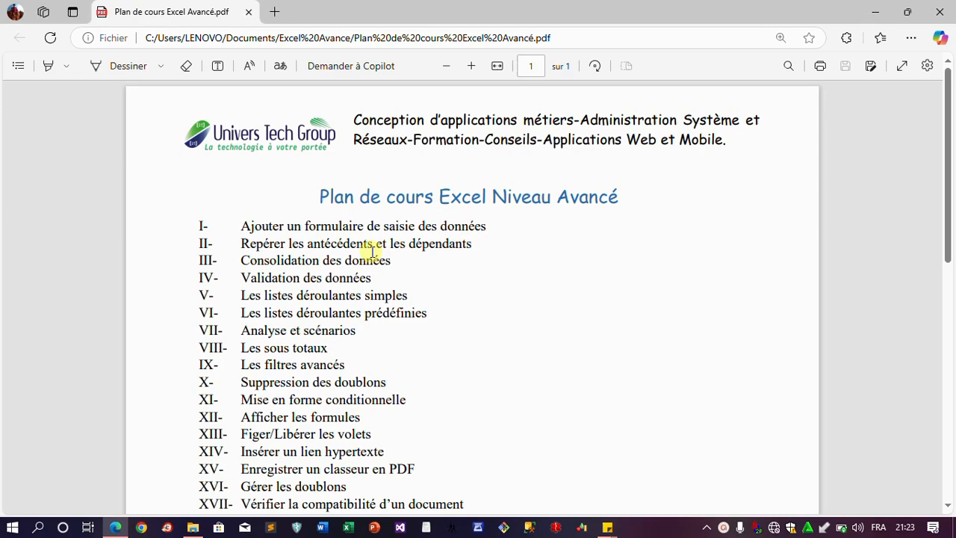
Launch Excel from the taskbar to reach its start screen
click(347, 528)
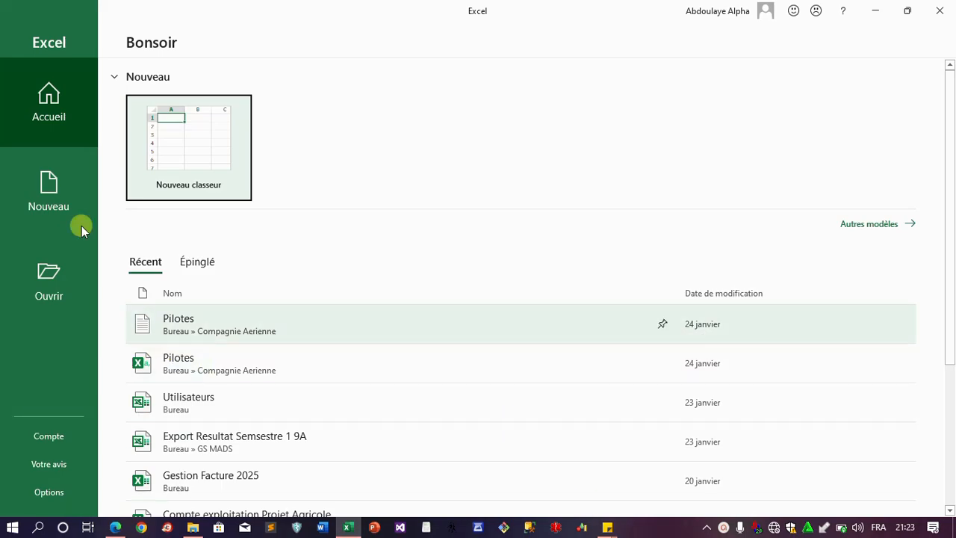
Create a blank workbook and enter headers Qte, Prix, Montant in D2:F2
click(216, 156)
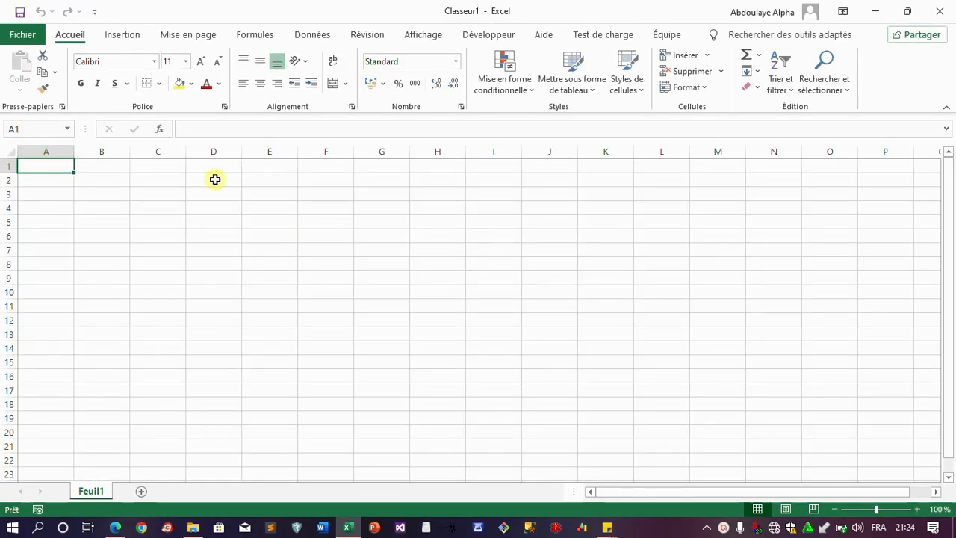
click(215, 180)
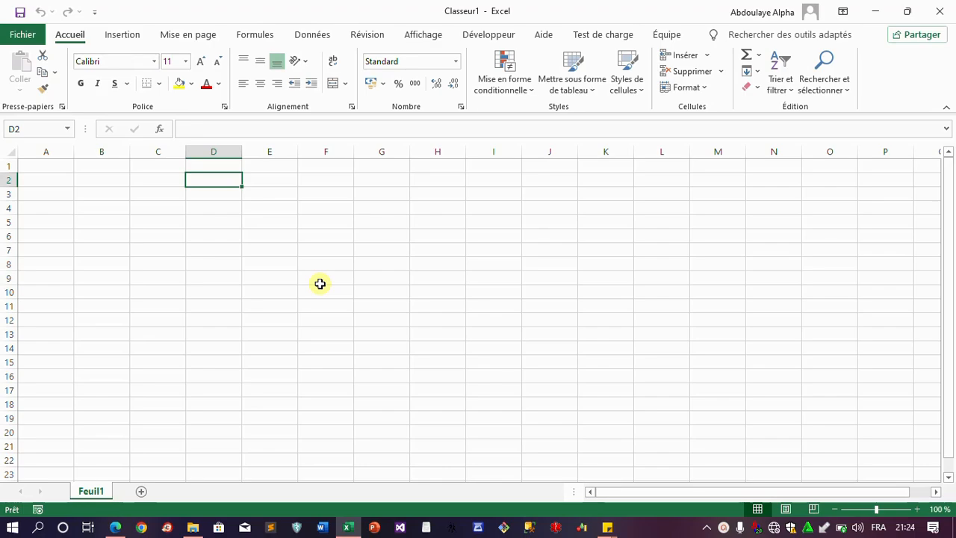
text(Qte)
key(Tab)
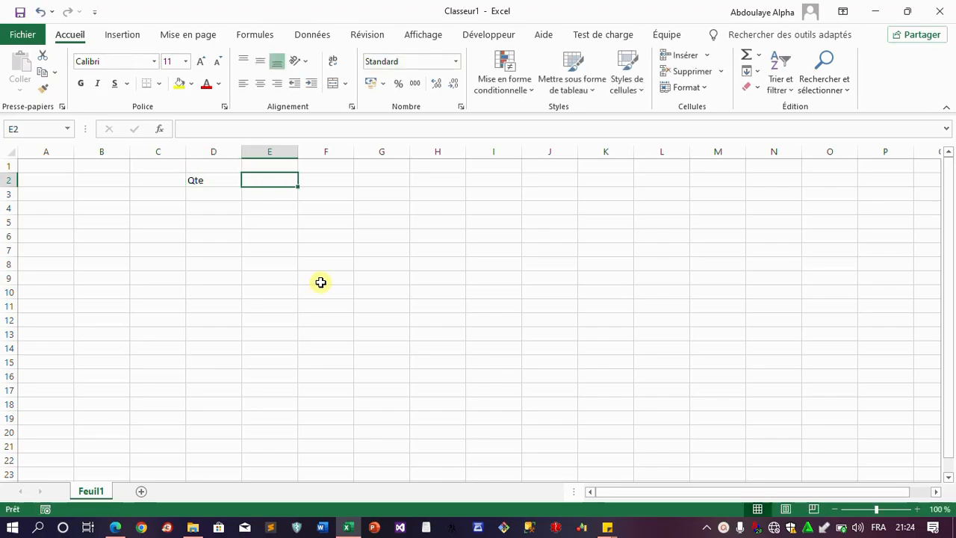
text(Prix)
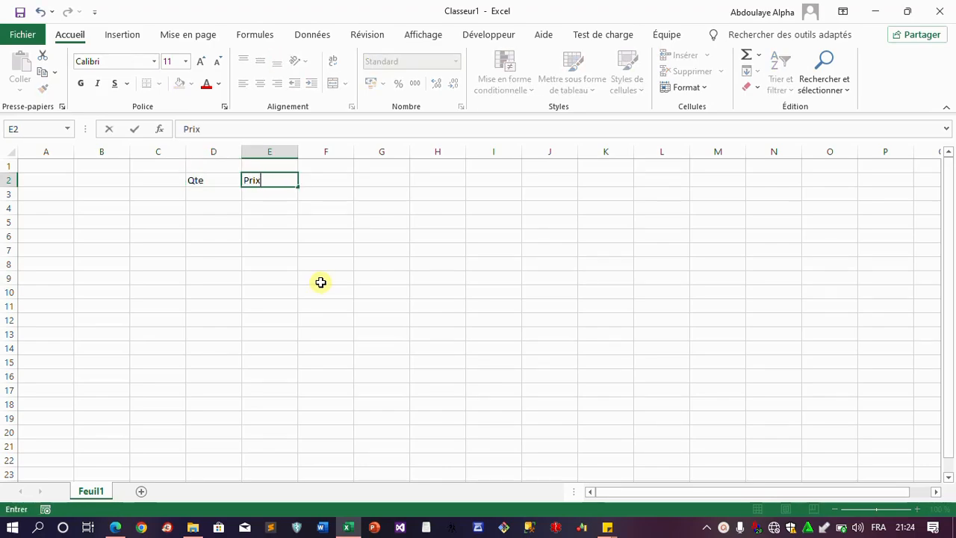
key(Tab)
text(Montant)
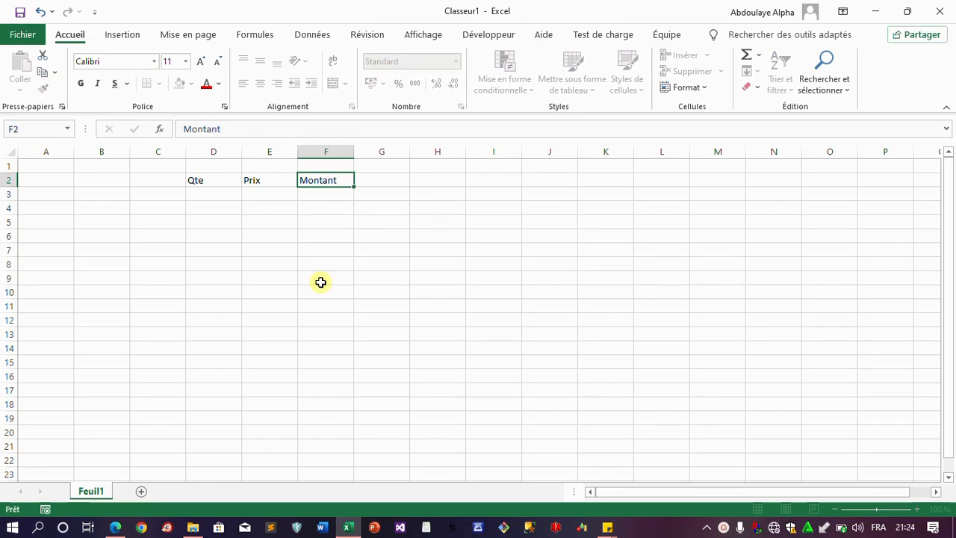
key(Return)
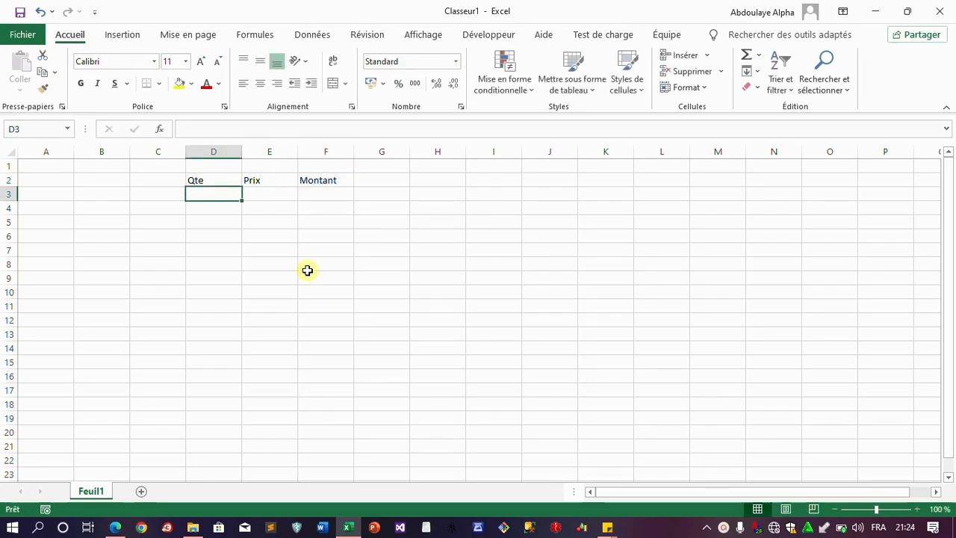
Enter quantity 22 and price 5000 in row 3, with Montant formula =D3*E3
text(22)
key(Tab)
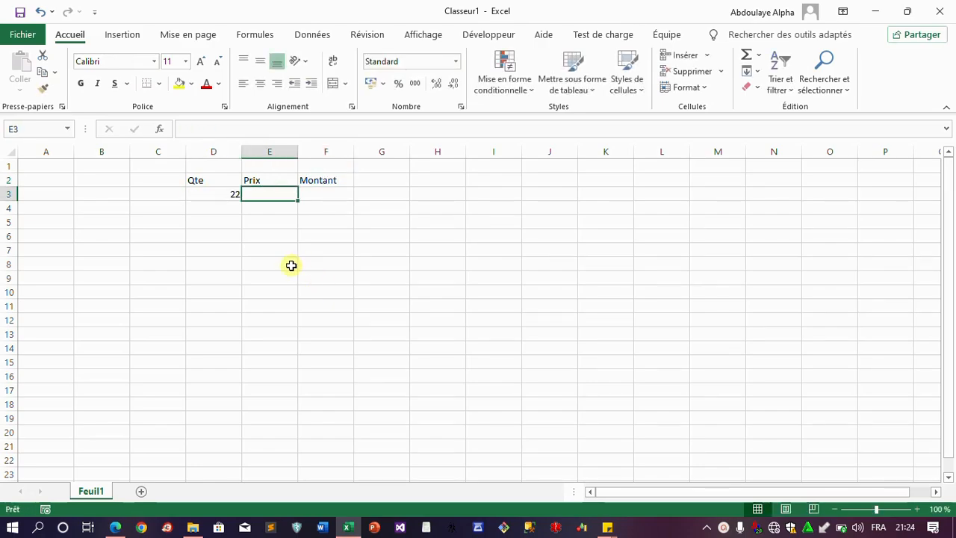
text(5000)
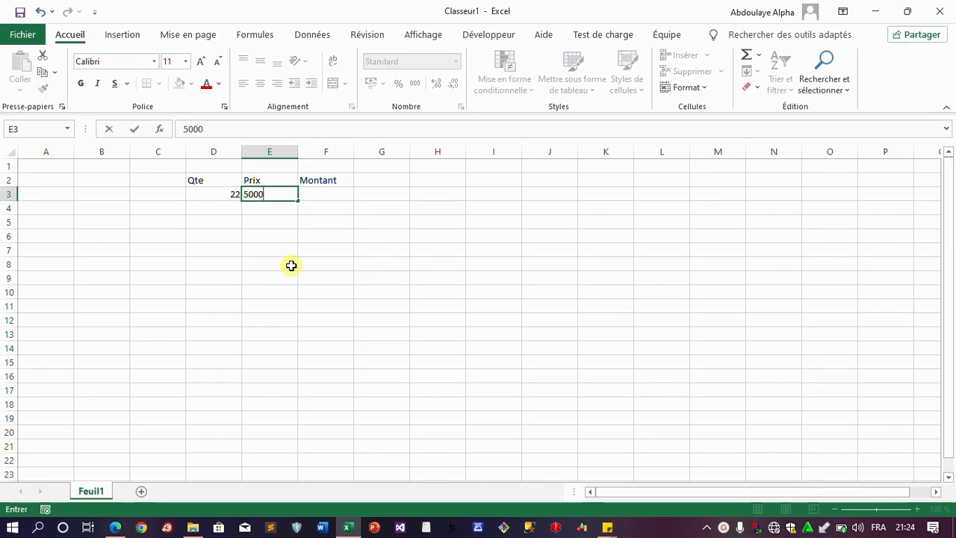
key(Tab)
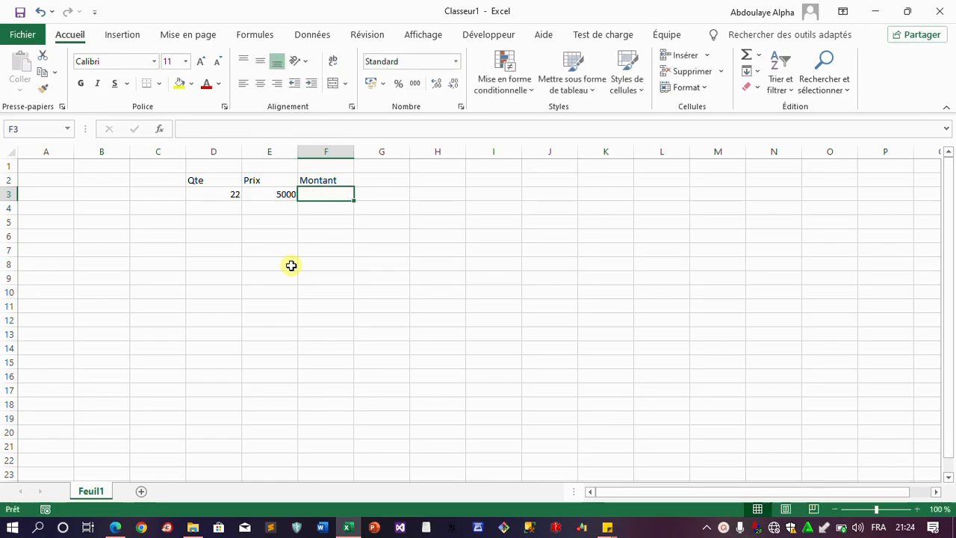
text(=)
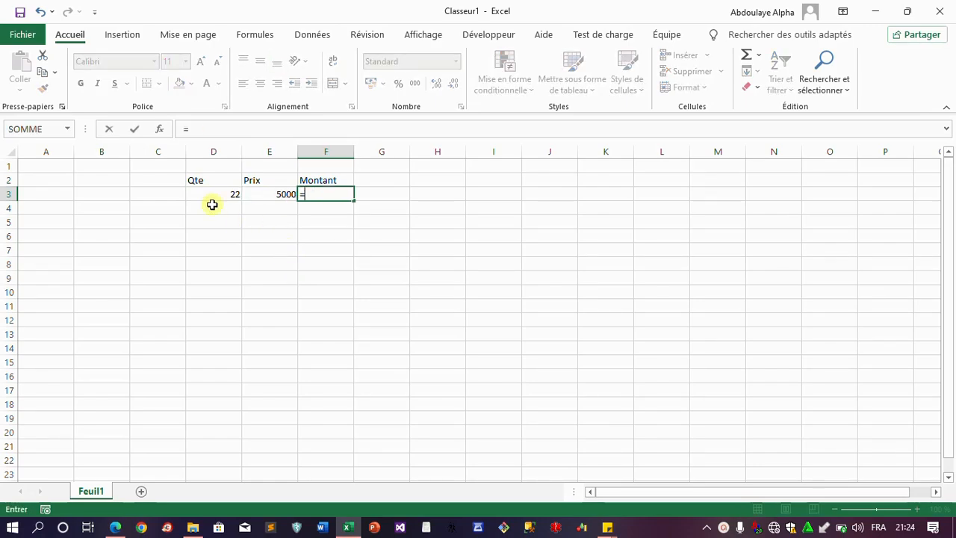
click(206, 194)
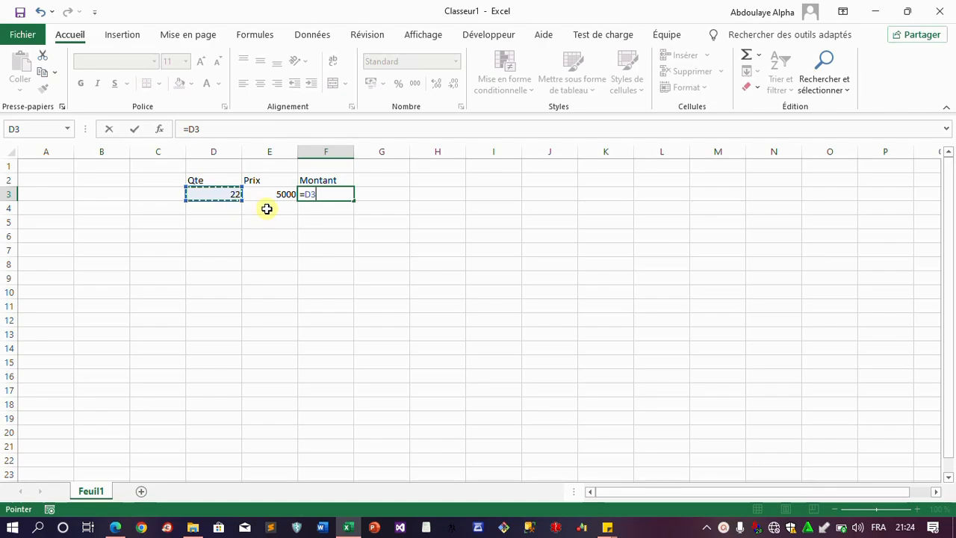
text(*)
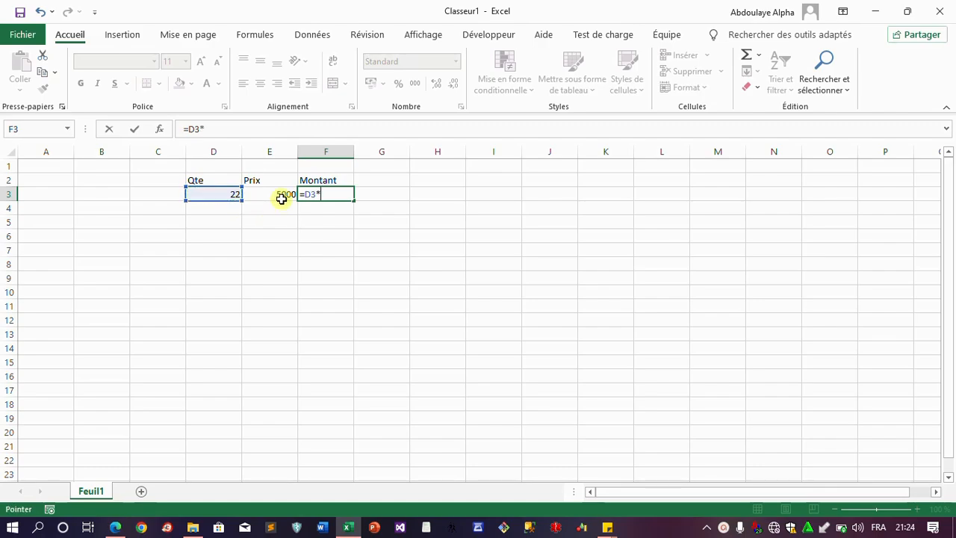
click(279, 196)
key(Return)
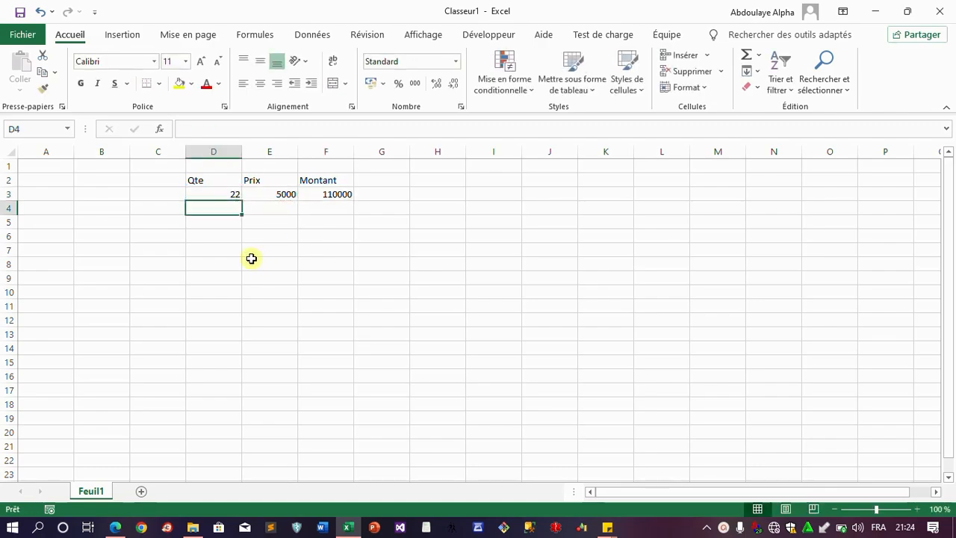
Copy the row 3 quantity, price and Montant formula down to row 6
click(323, 194)
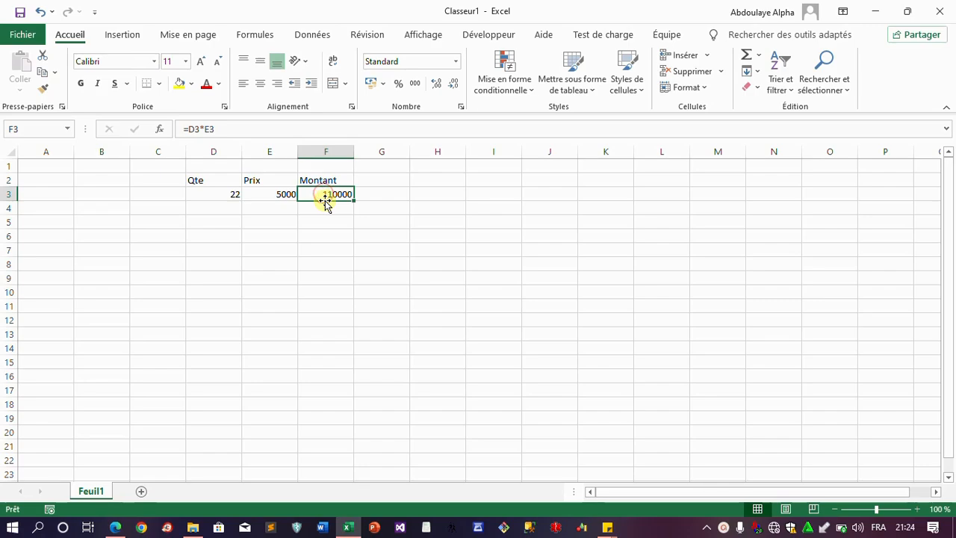
drag(228, 201, 292, 252)
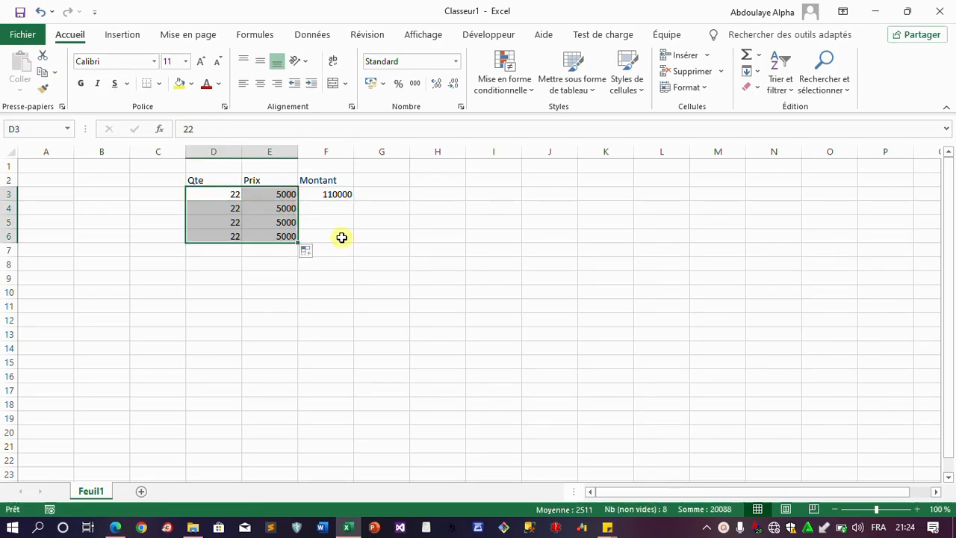
click(338, 194)
drag(354, 200, 348, 237)
Change row 4 to quantity 24 at 4000 and row 5 to 11 at 7000
click(237, 208)
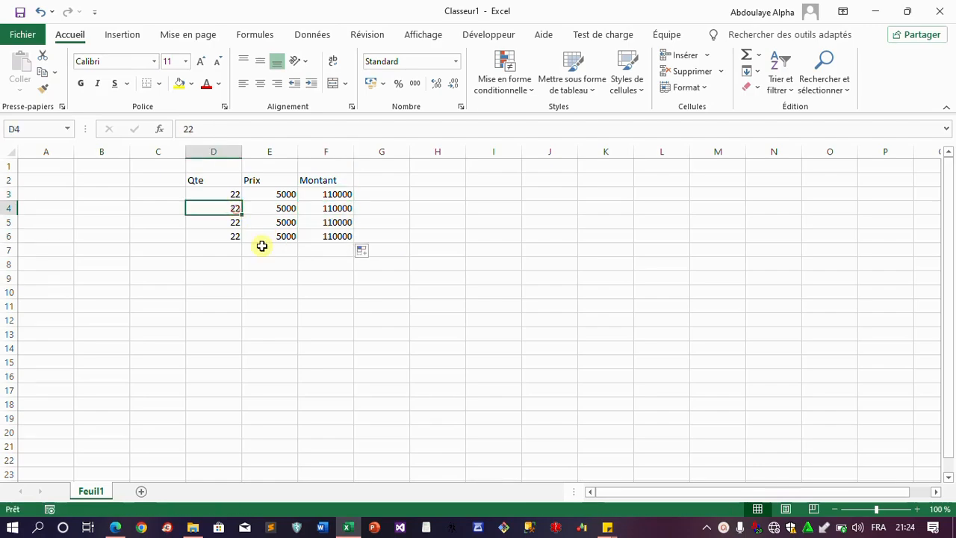
text(22)
key(BackSpace)
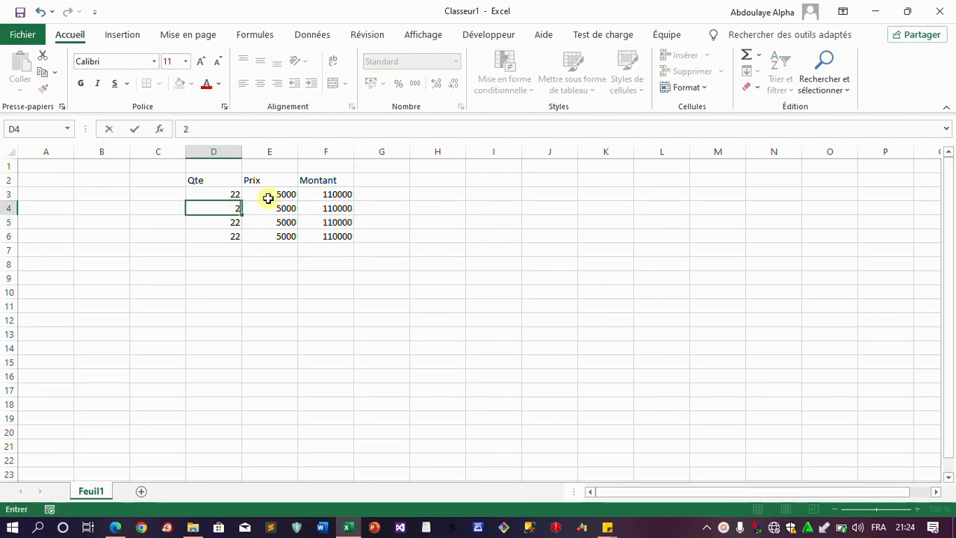
text(4)
key(Tab)
text(4000)
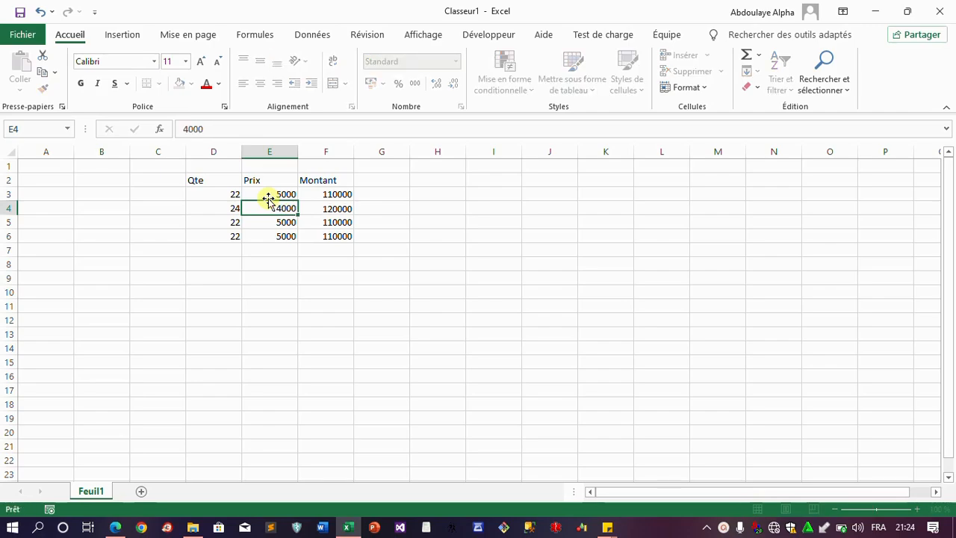
key(Return)
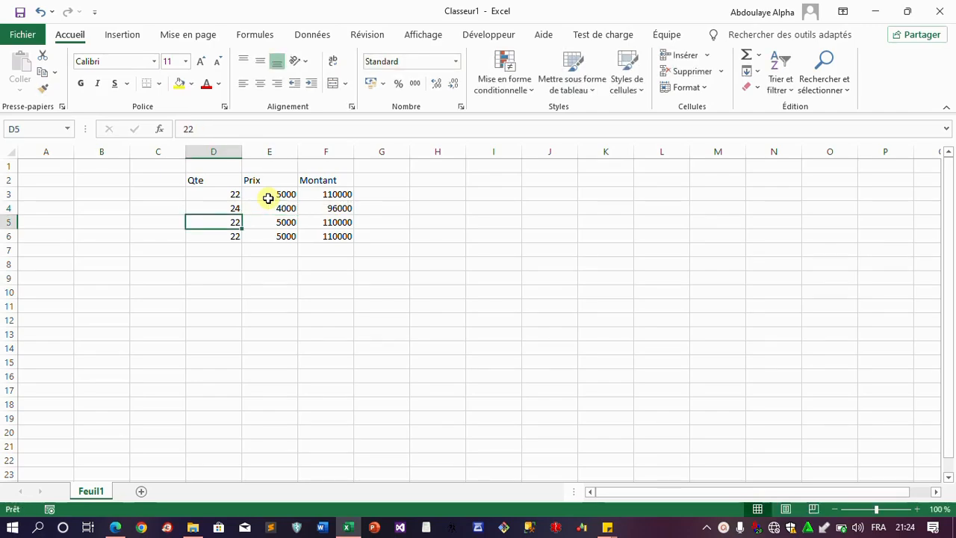
text(11)
key(Tab)
text(7)
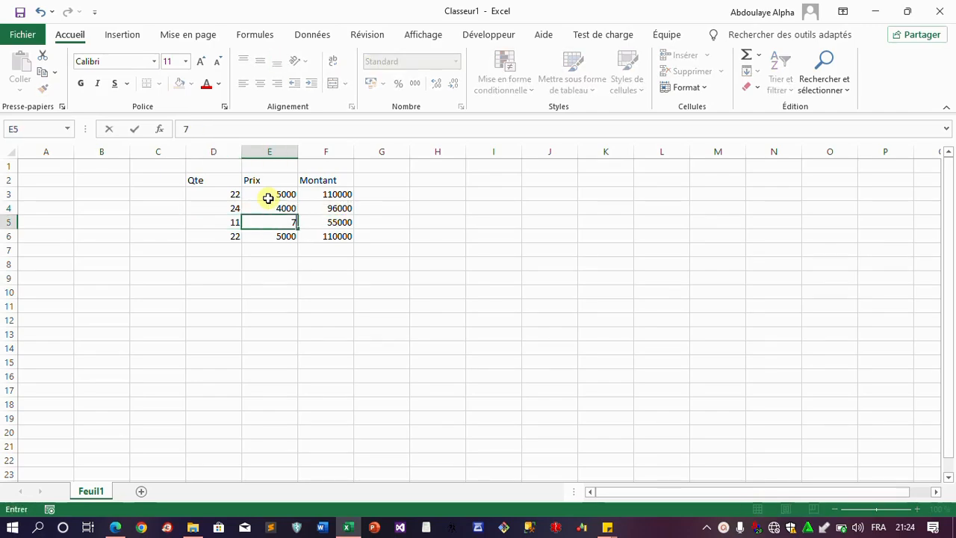
text(000)
key(Tab)
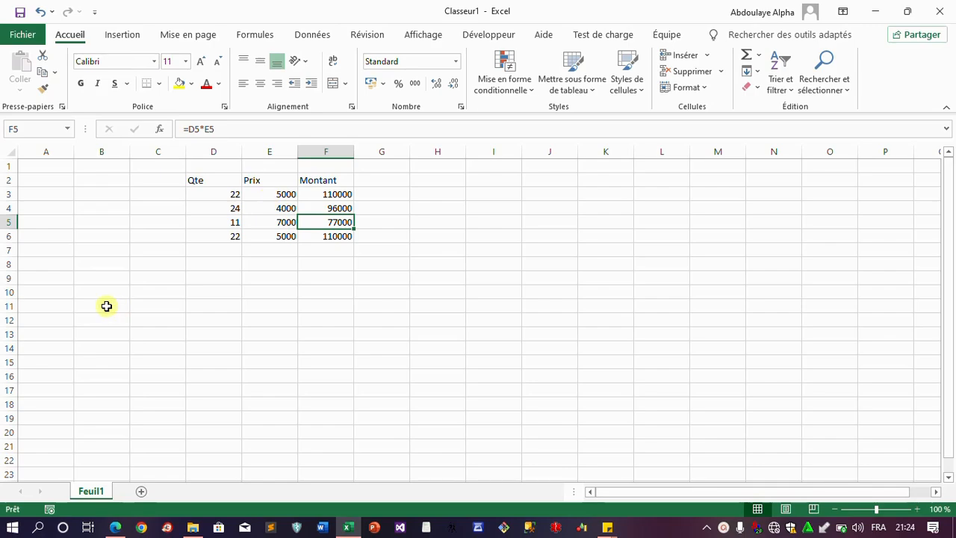
Set row 6 to quantity 12 at price 33 and start a formula in F7
click(227, 237)
text(12)
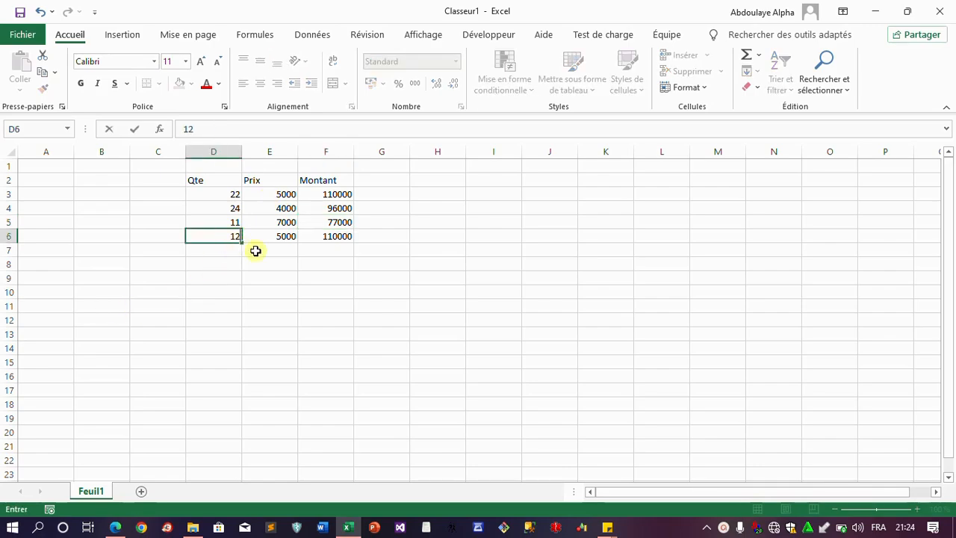
click(280, 233)
text(33)
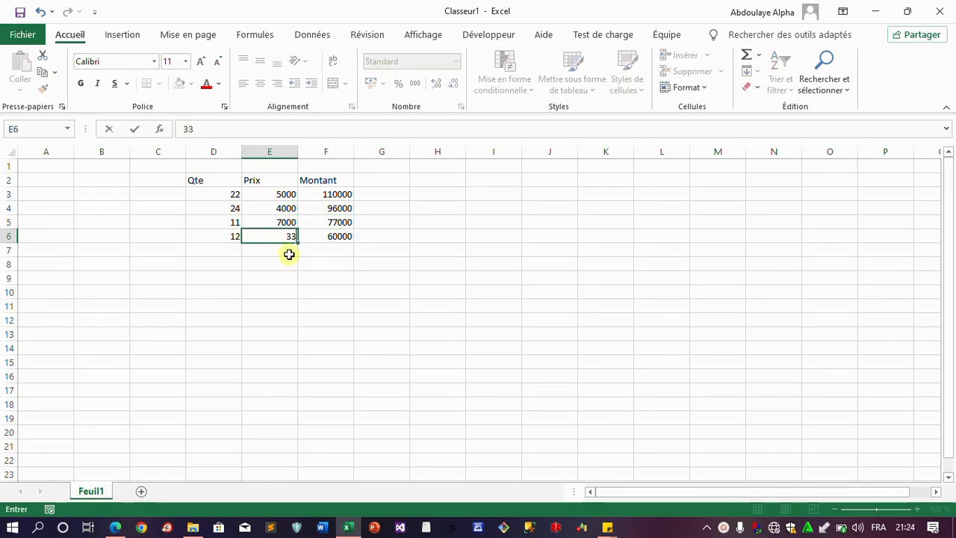
key(Tab)
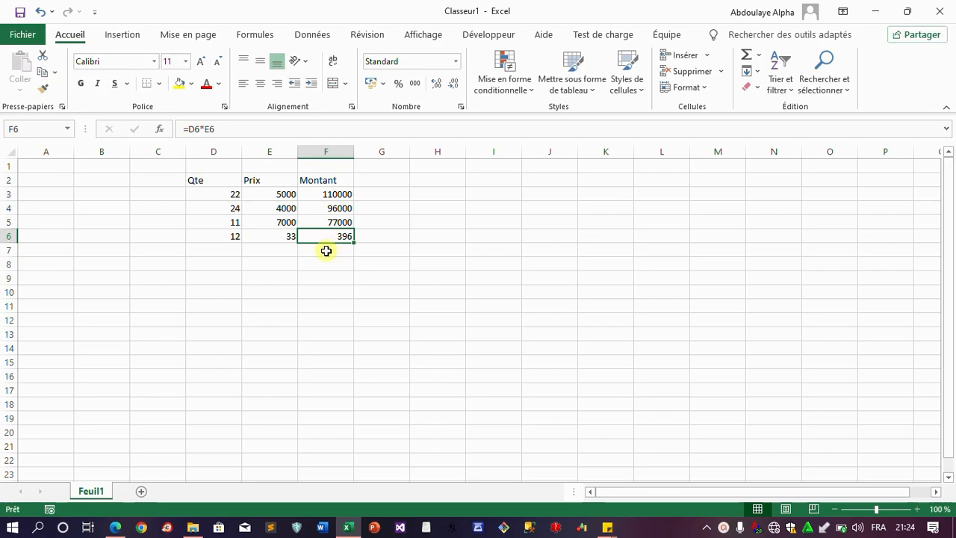
click(325, 251)
text(=)
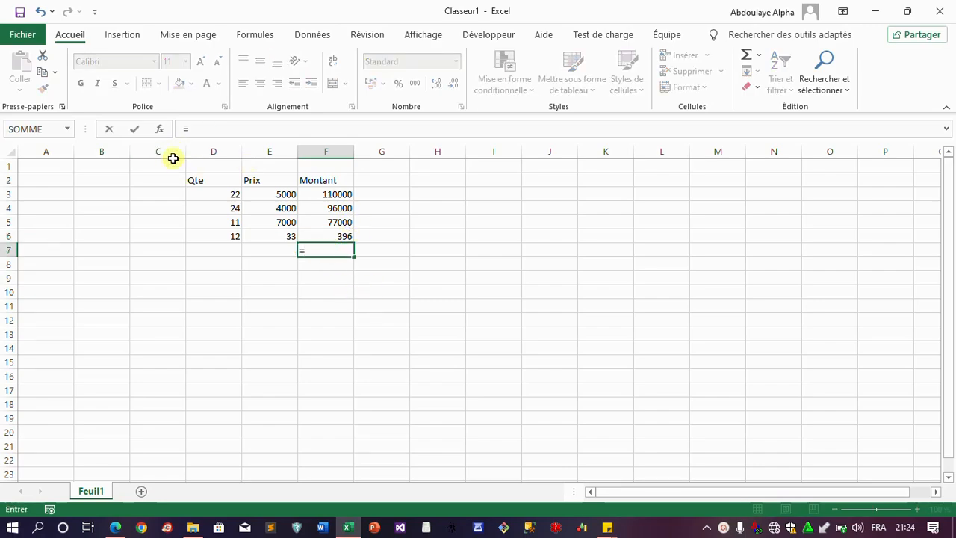
click(37, 130)
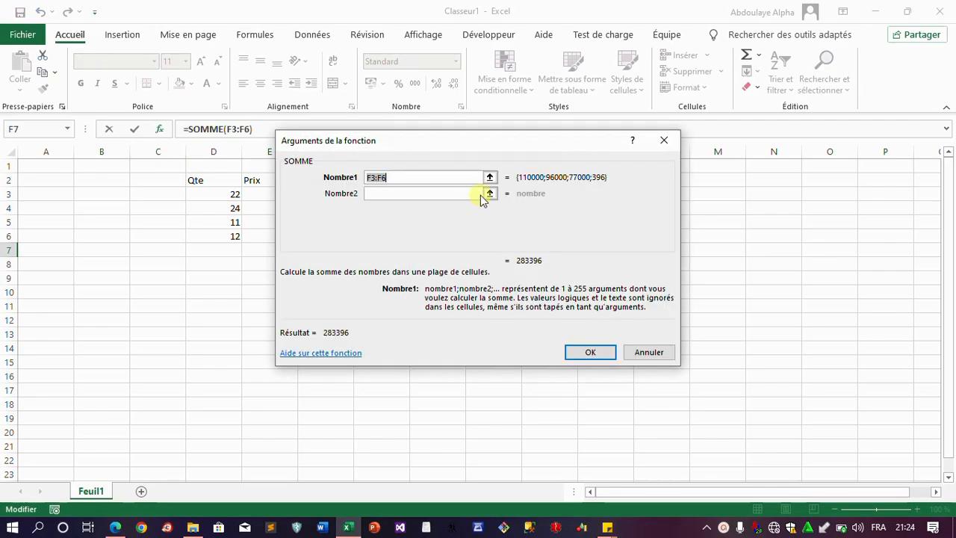
click(489, 177)
drag(326, 199, 336, 236)
key(Return)
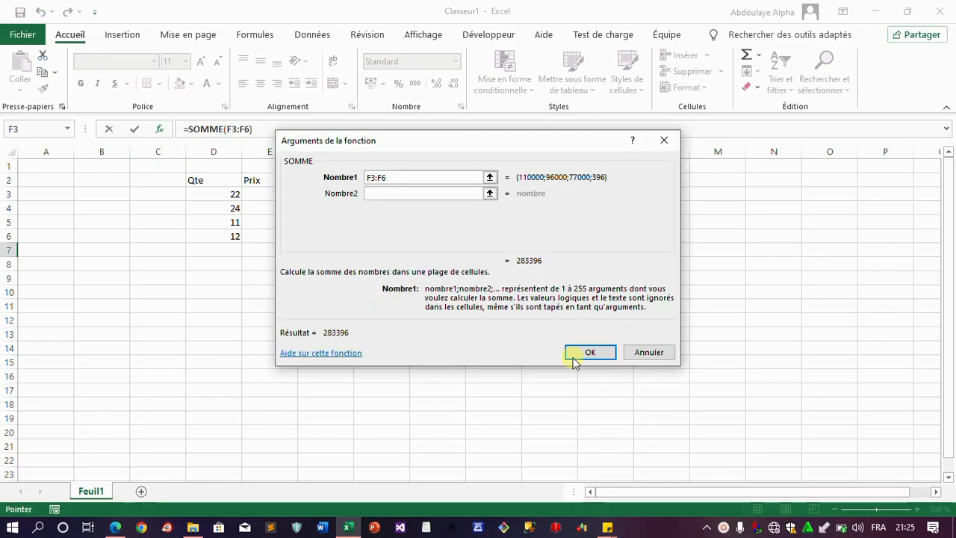
click(591, 352)
click(312, 290)
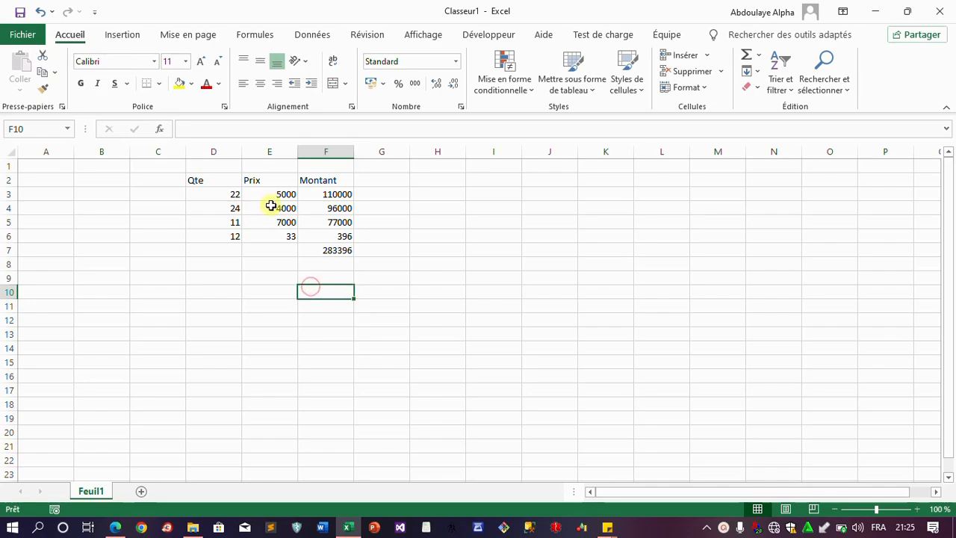
click(326, 194)
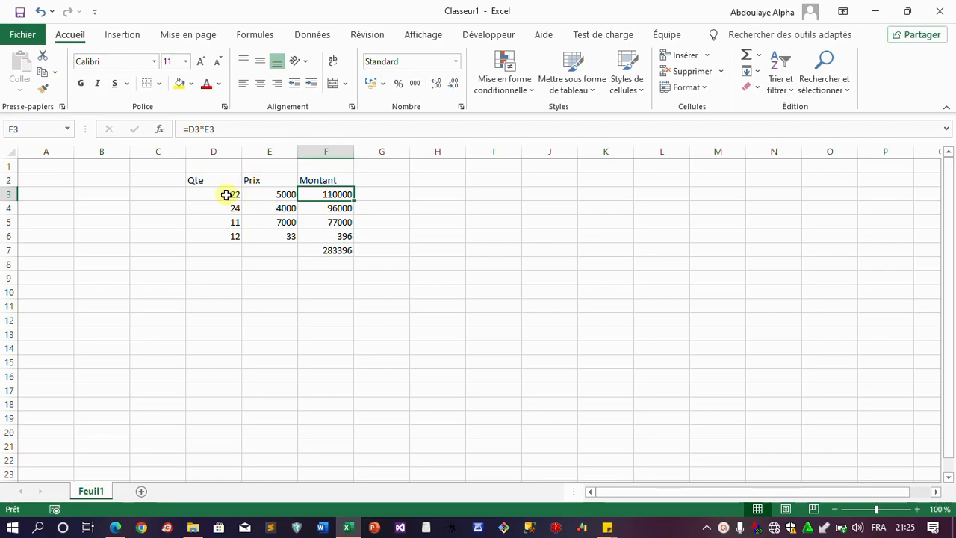
drag(227, 195, 277, 196)
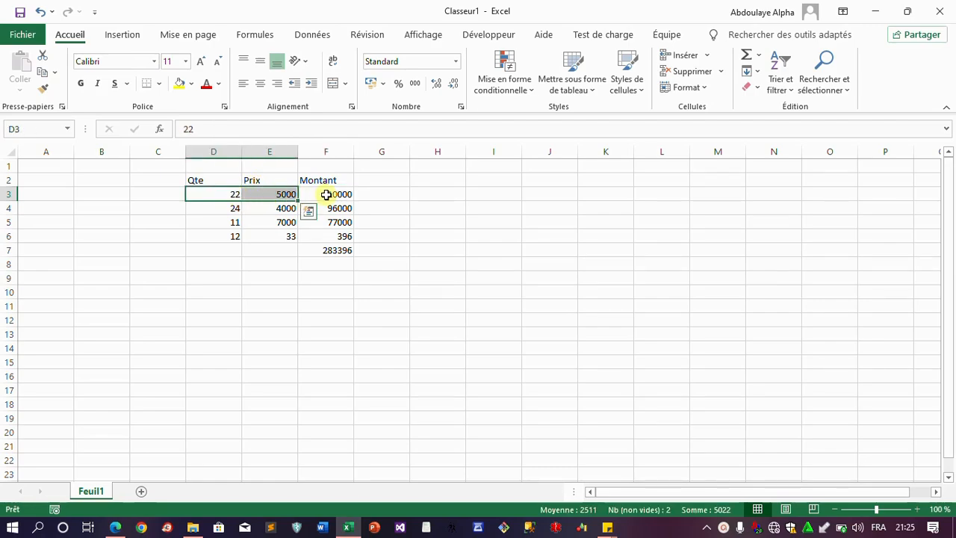
click(325, 194)
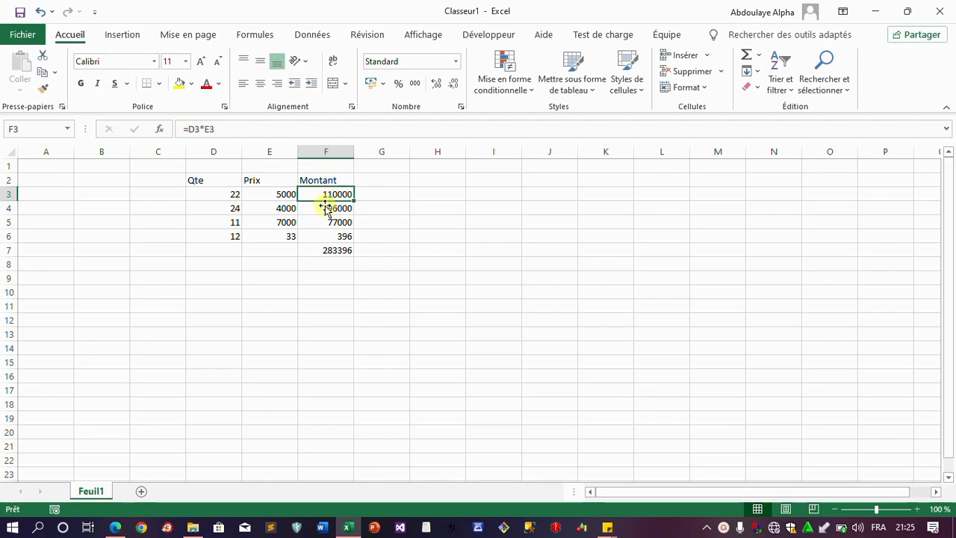
click(333, 250)
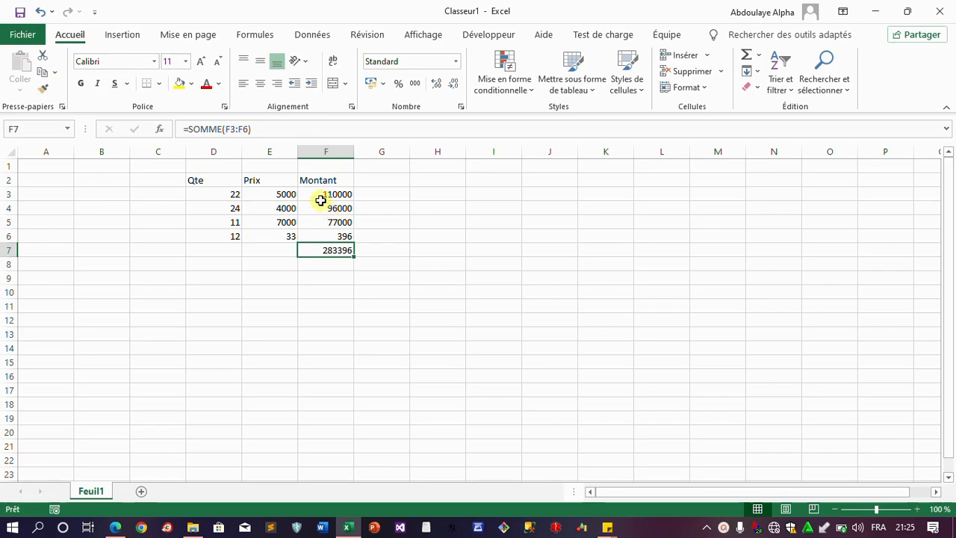
drag(337, 195, 337, 236)
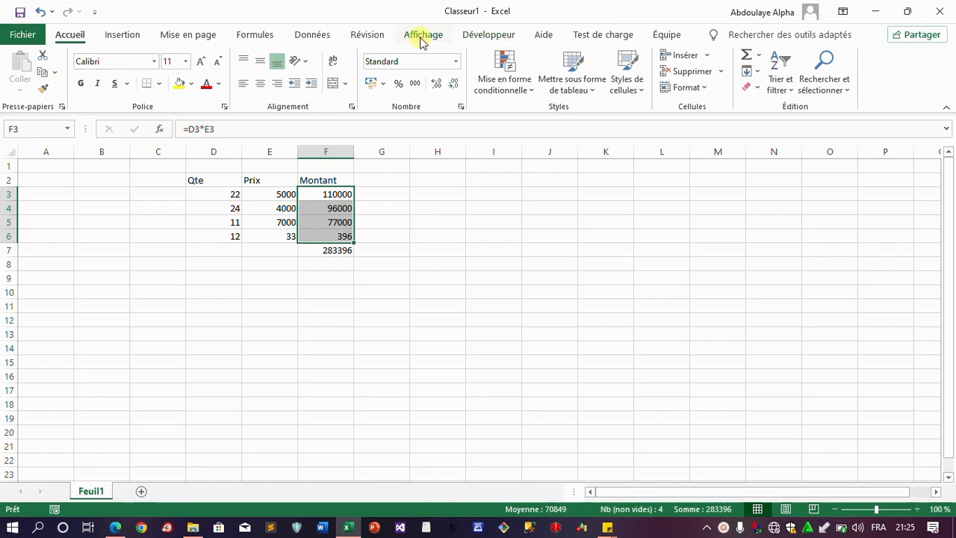
Inspect the what-if analysis and data validation menus on the Données tab
click(314, 35)
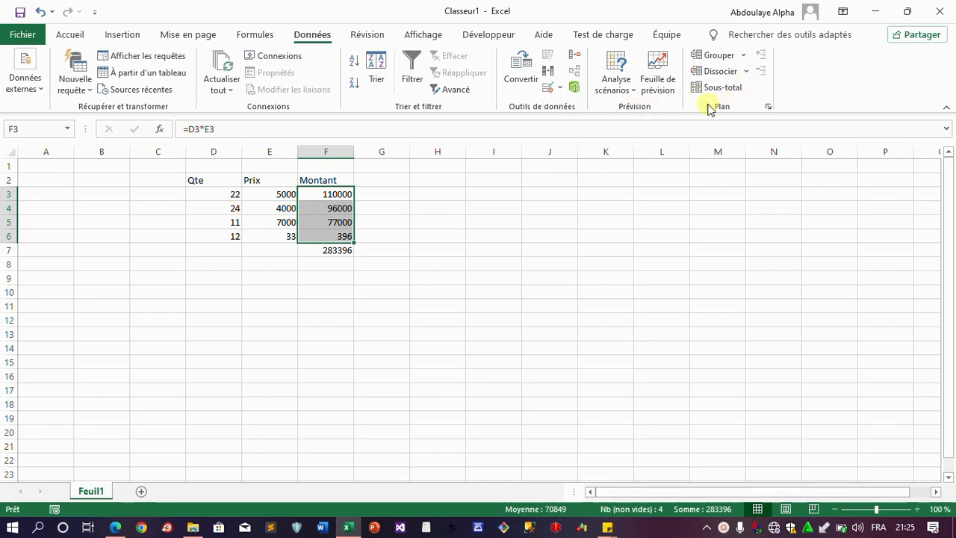
click(632, 93)
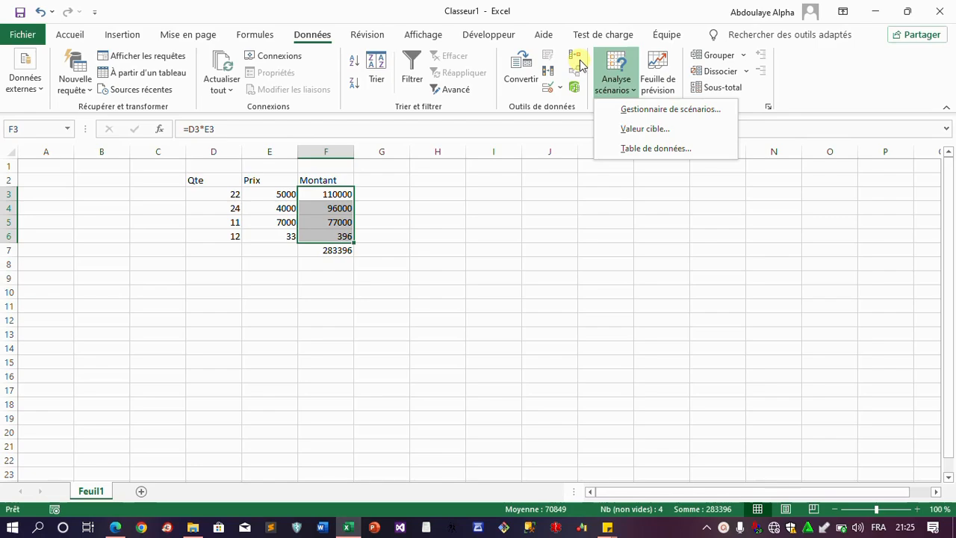
click(565, 91)
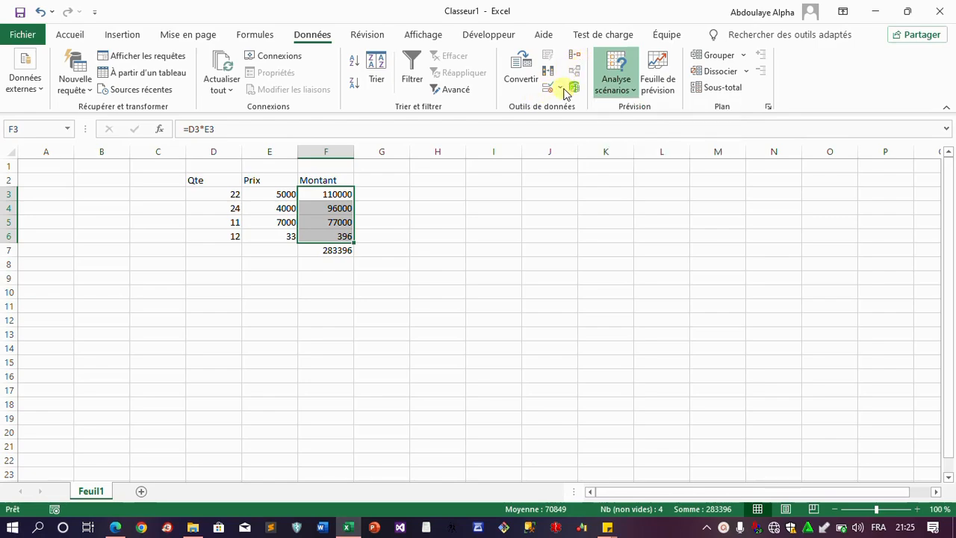
click(562, 88)
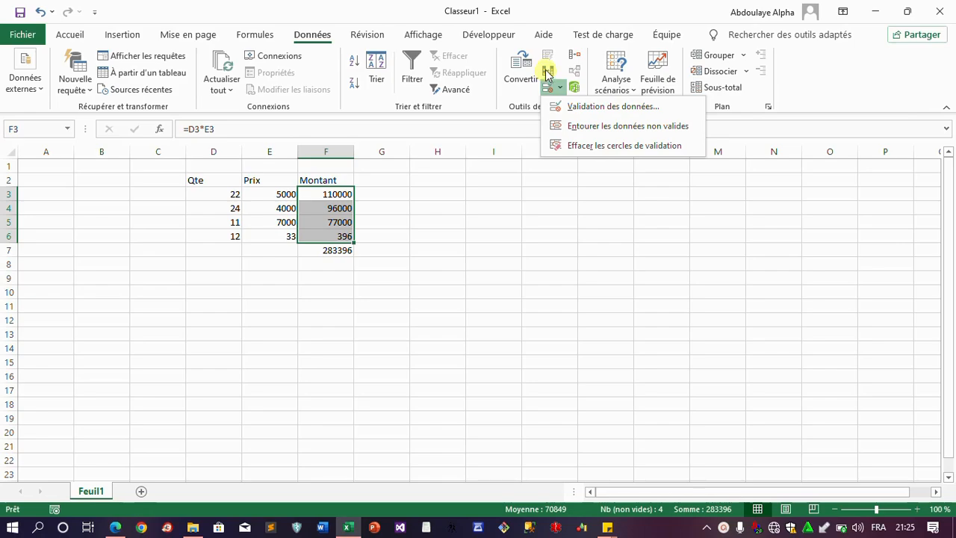
click(496, 93)
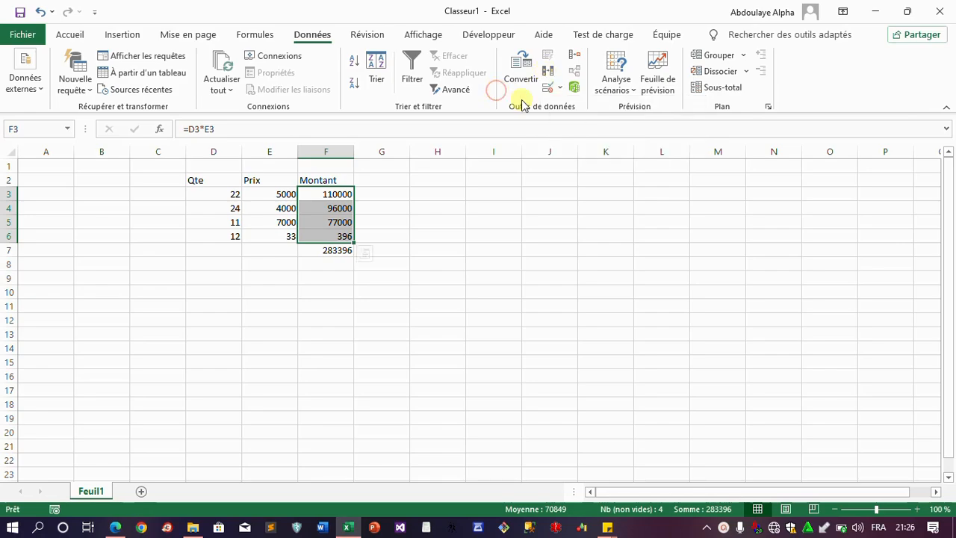
Look at the ungroup and forecast sheet options, then show the Formules auditing tools
click(630, 93)
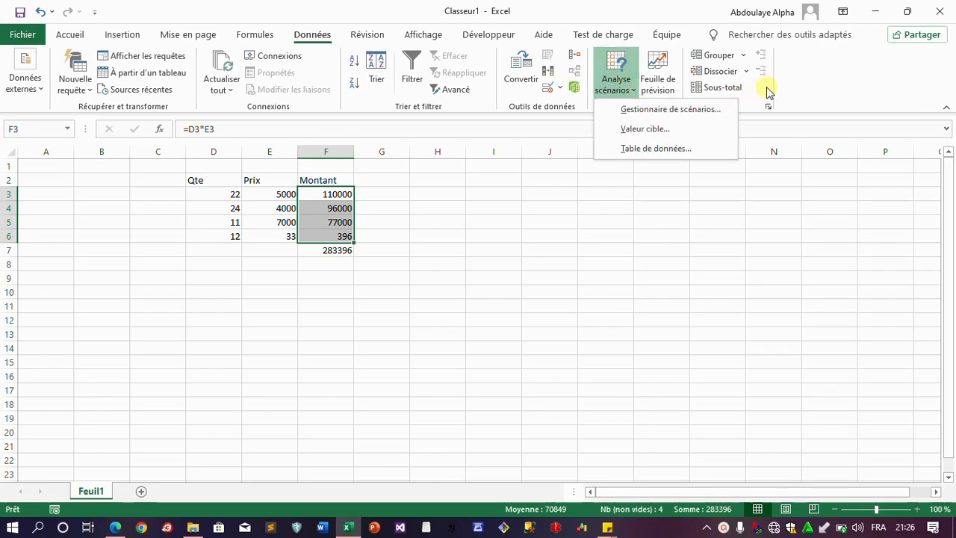
click(745, 71)
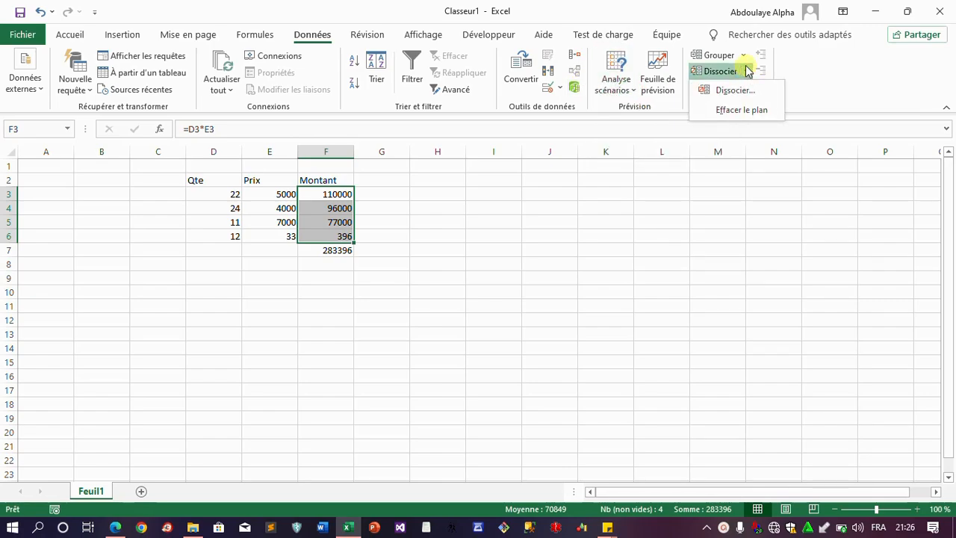
click(676, 76)
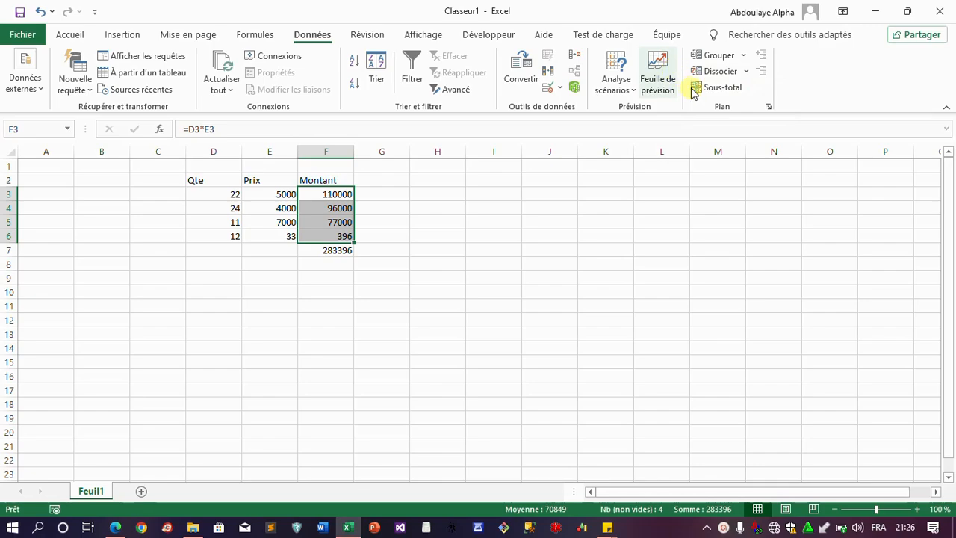
click(700, 82)
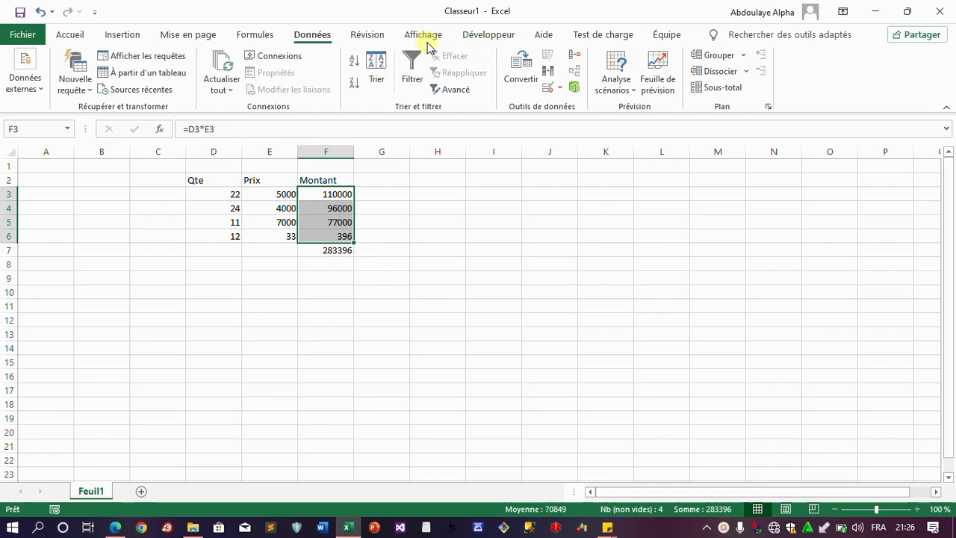
click(254, 34)
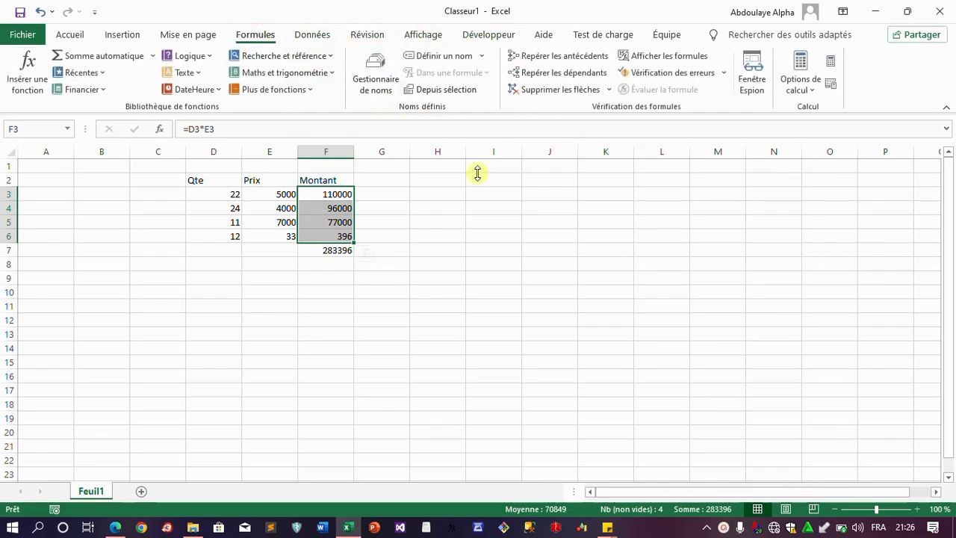
Trace F3's precedents D3 and E3 and its dependent total in F7, comparing both formulas
click(582, 65)
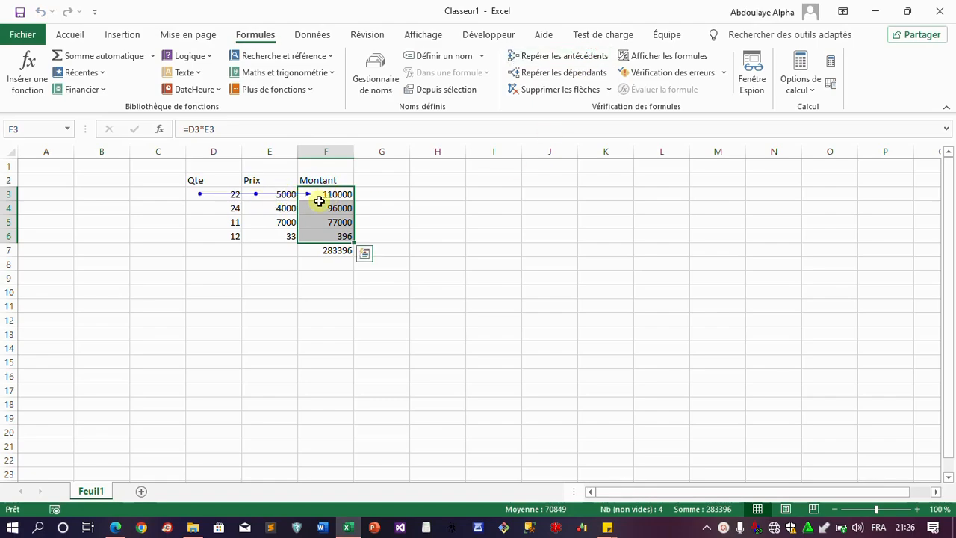
click(551, 73)
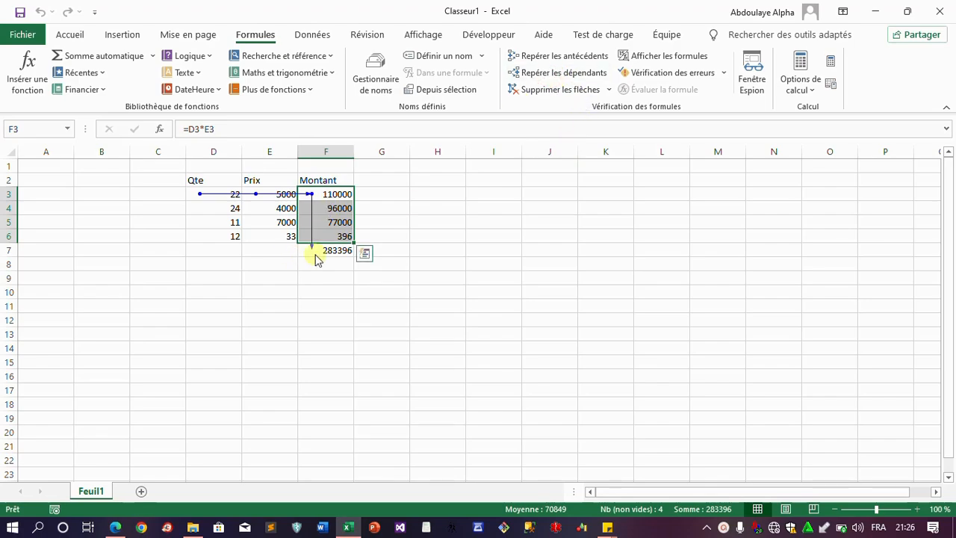
click(333, 195)
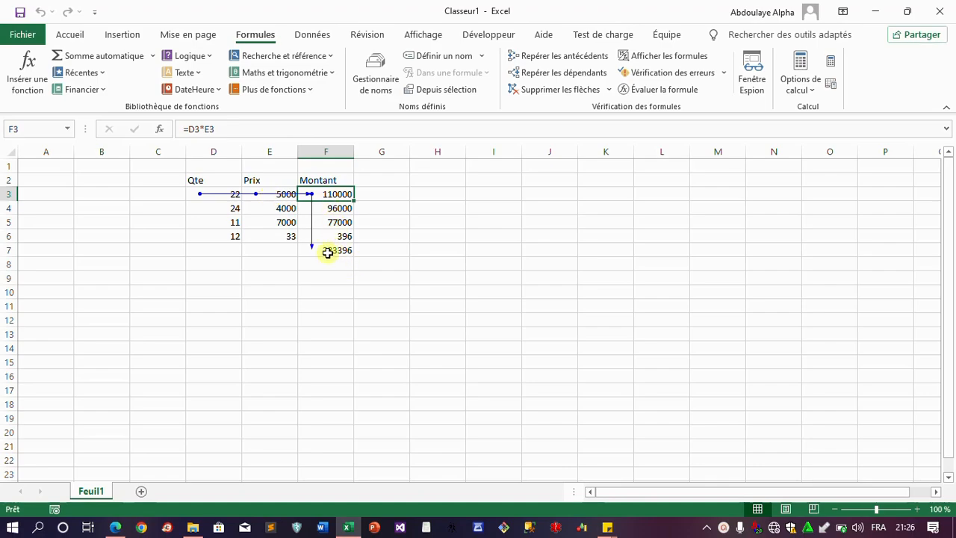
click(327, 252)
click(326, 194)
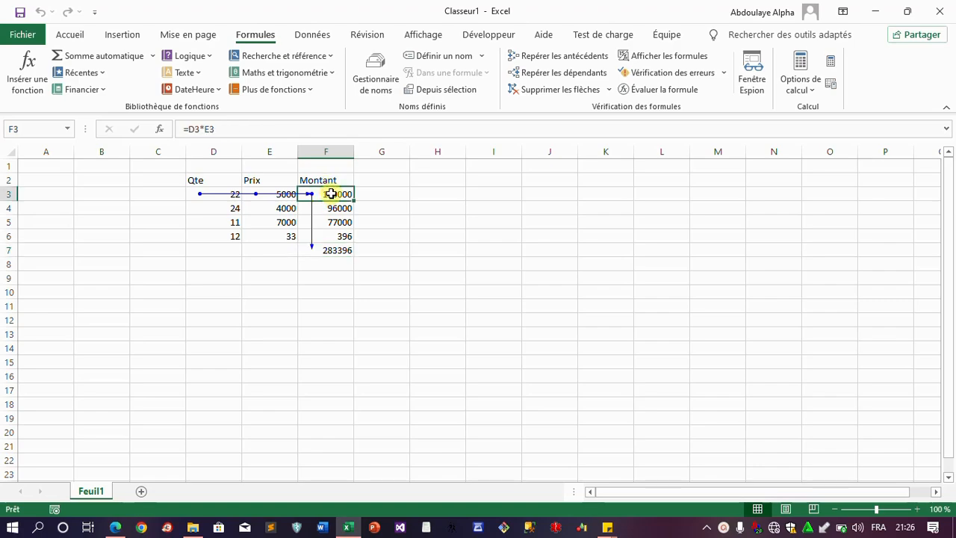
click(336, 251)
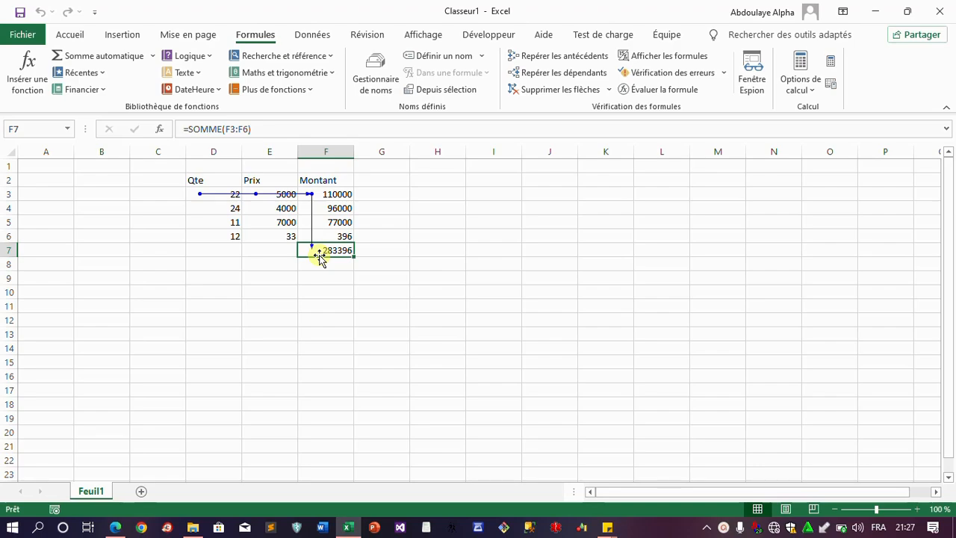
Review the F3:F6 range in the F7 formula =SOMME(F3:F6) and recommit it unchanged
click(253, 128)
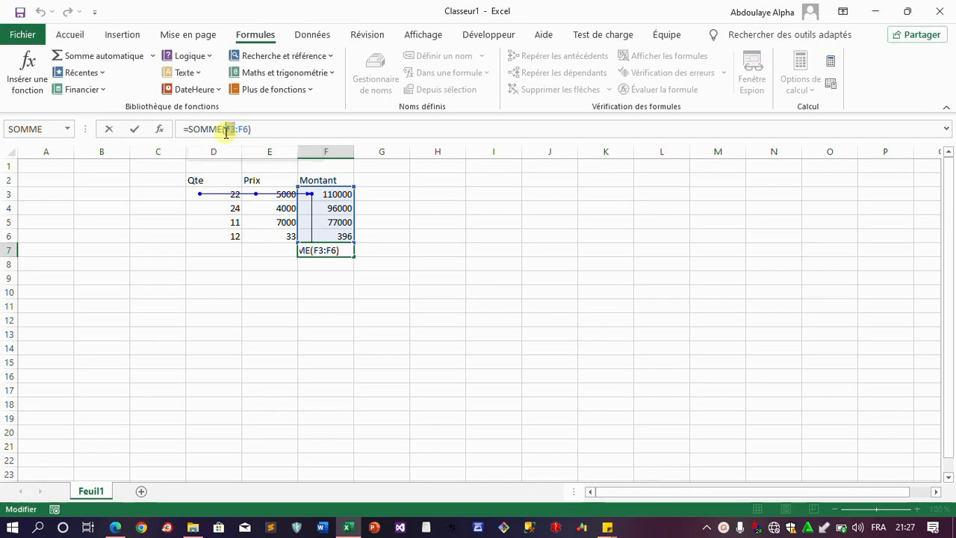
drag(226, 129, 243, 128)
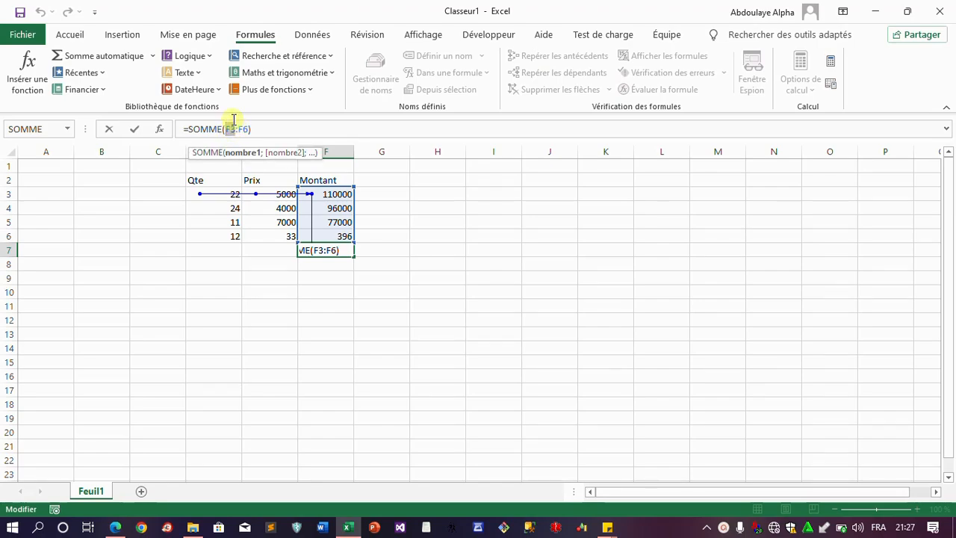
click(266, 128)
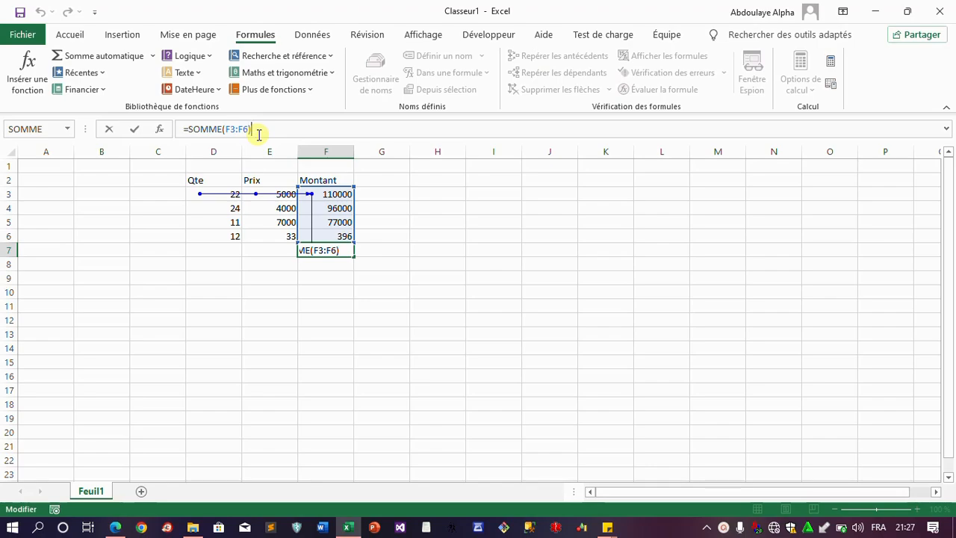
key(Return)
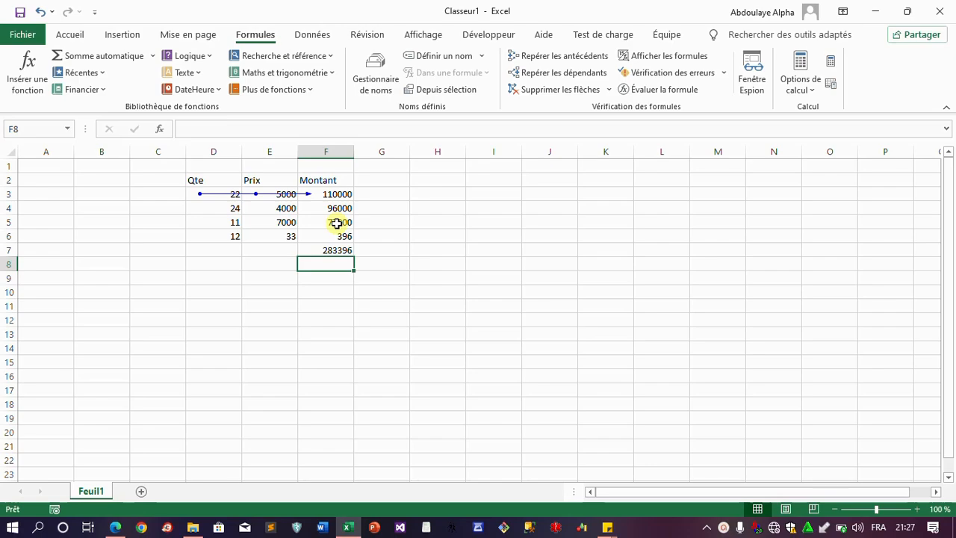
click(572, 72)
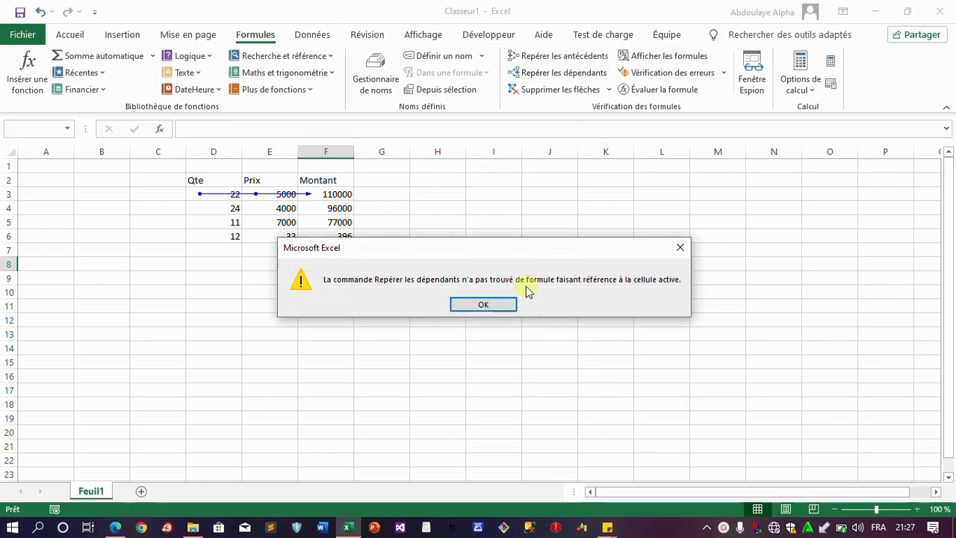
click(483, 304)
click(451, 222)
click(329, 261)
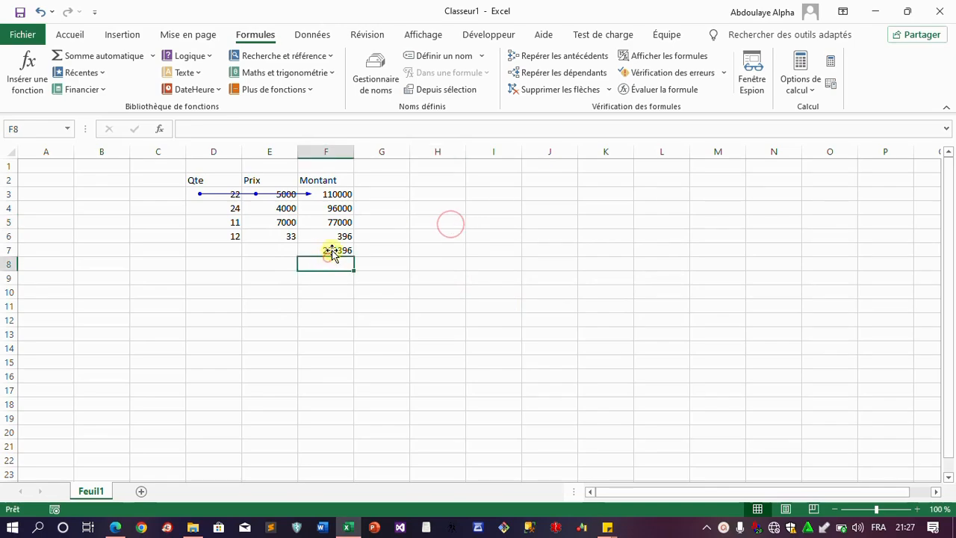
click(332, 252)
click(567, 73)
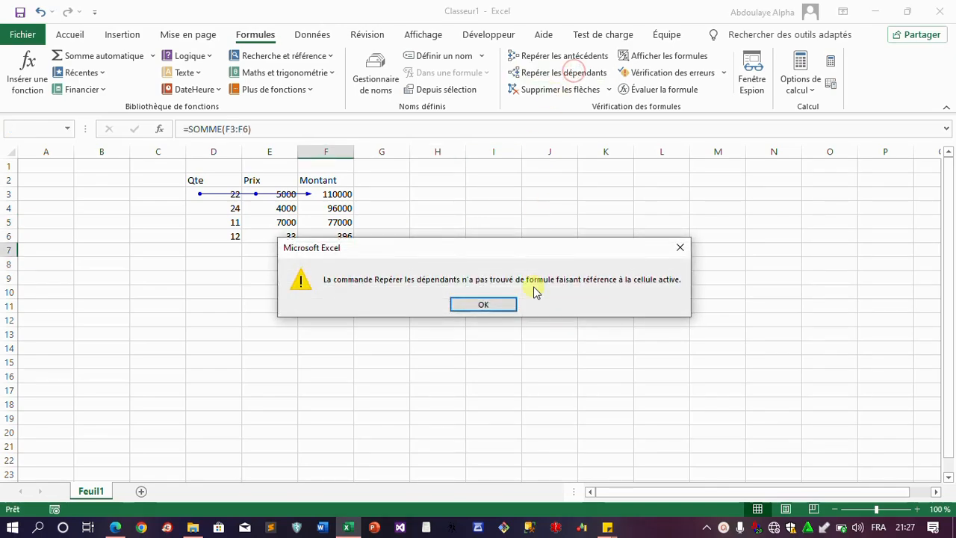
click(483, 304)
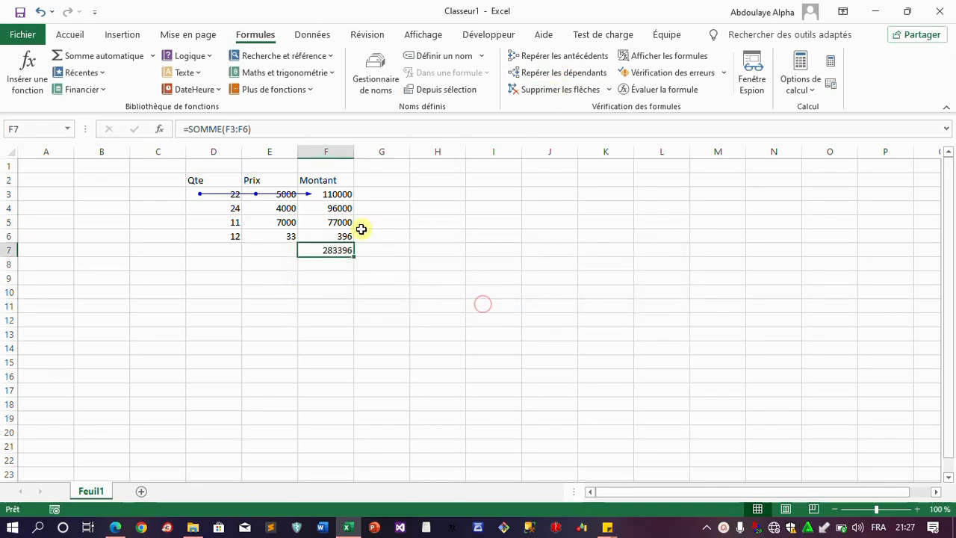
click(347, 194)
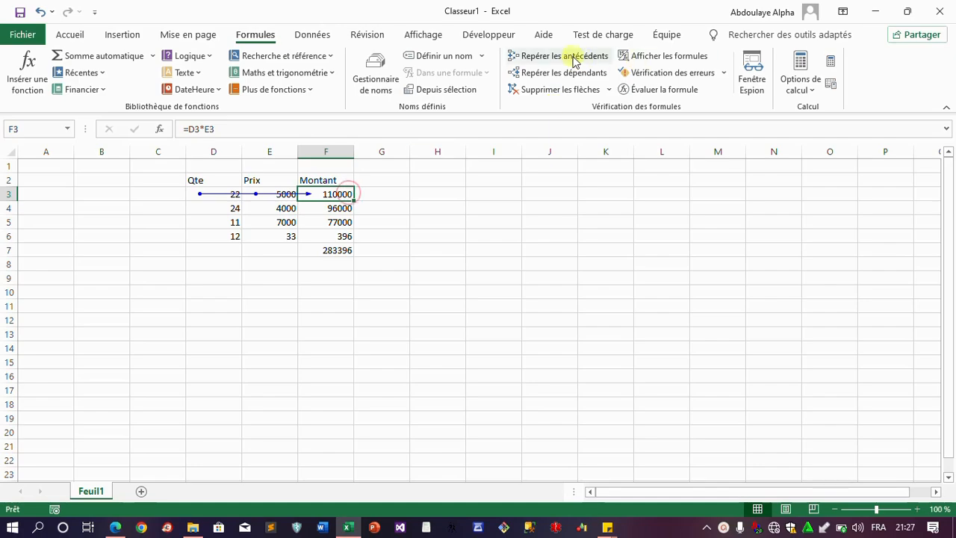
Trace F3's dependents, select F7, close the recorder toolbar and bring the course plan PDF forward
click(567, 72)
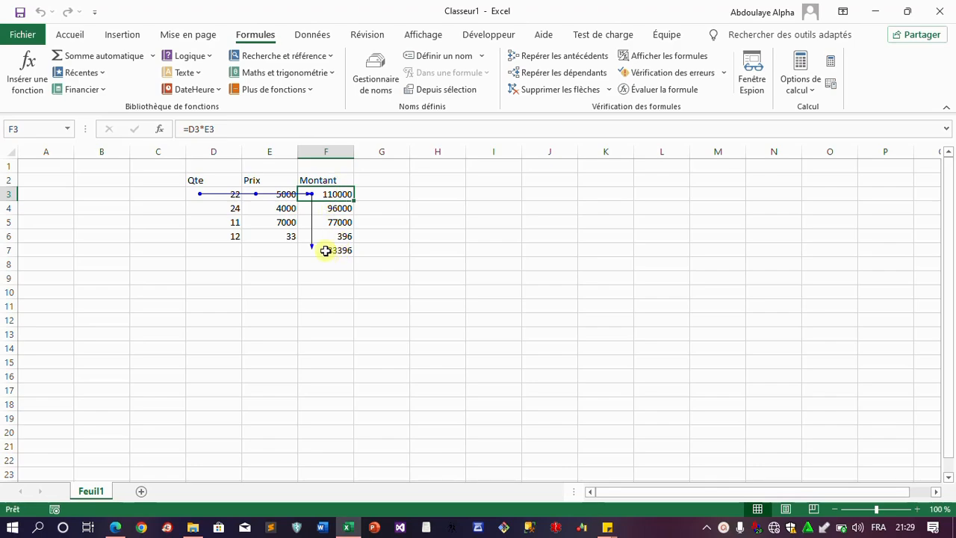
click(326, 251)
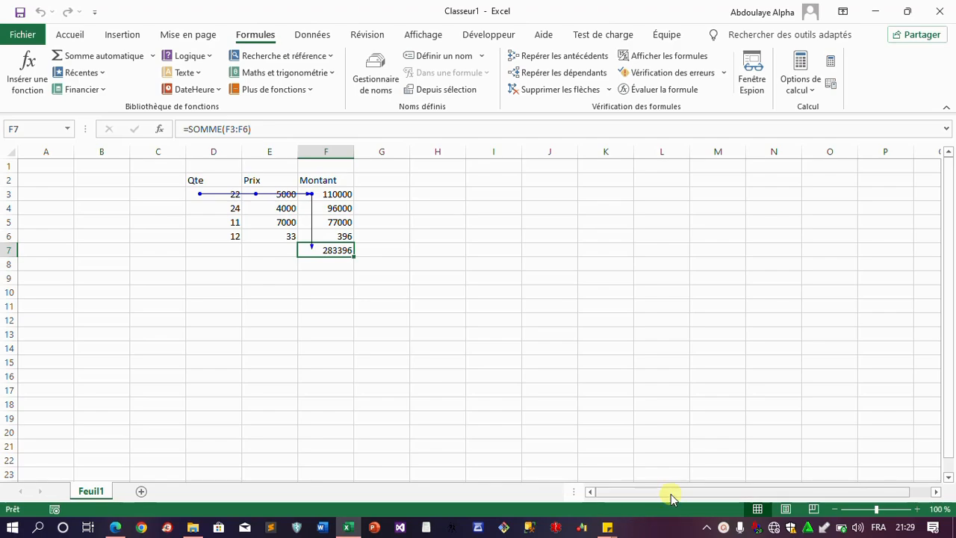
click(723, 528)
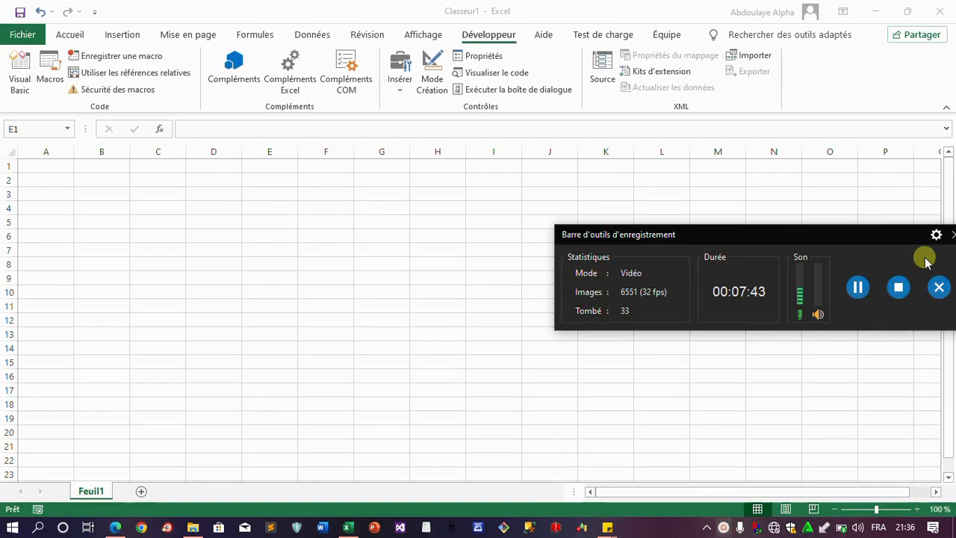
drag(892, 247, 733, 232)
click(806, 218)
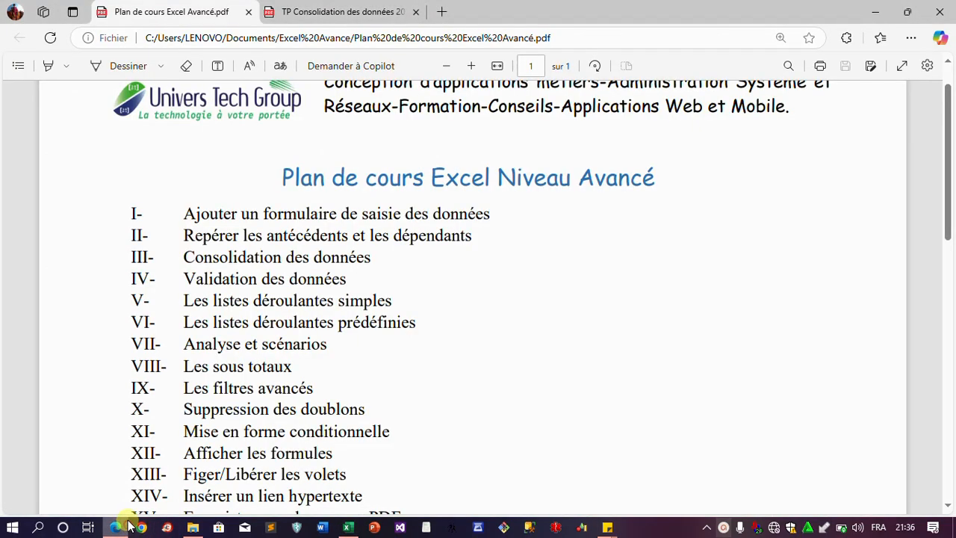
click(115, 528)
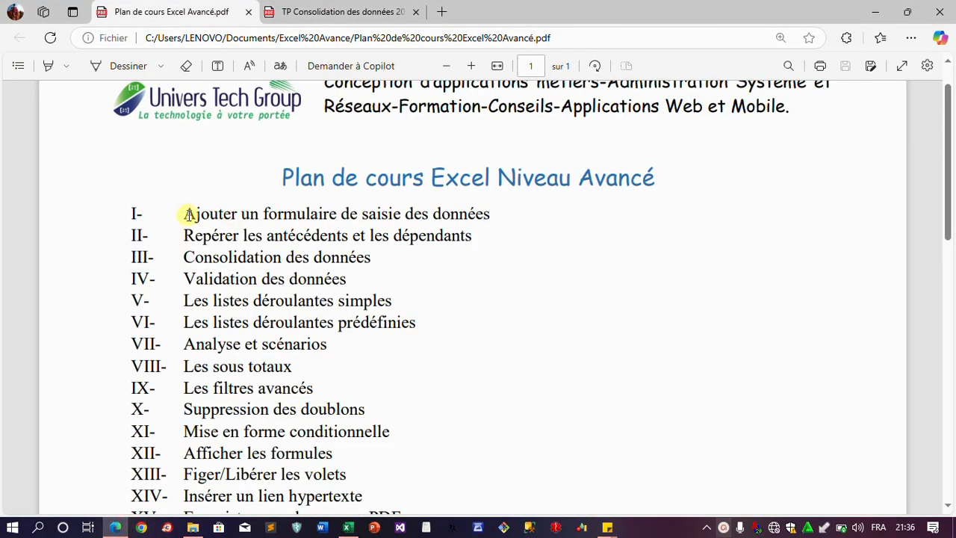
Highlight the course item 'Ajouter un formulaire de saisie des données', then return to Excel's cell H10
drag(185, 213, 493, 214)
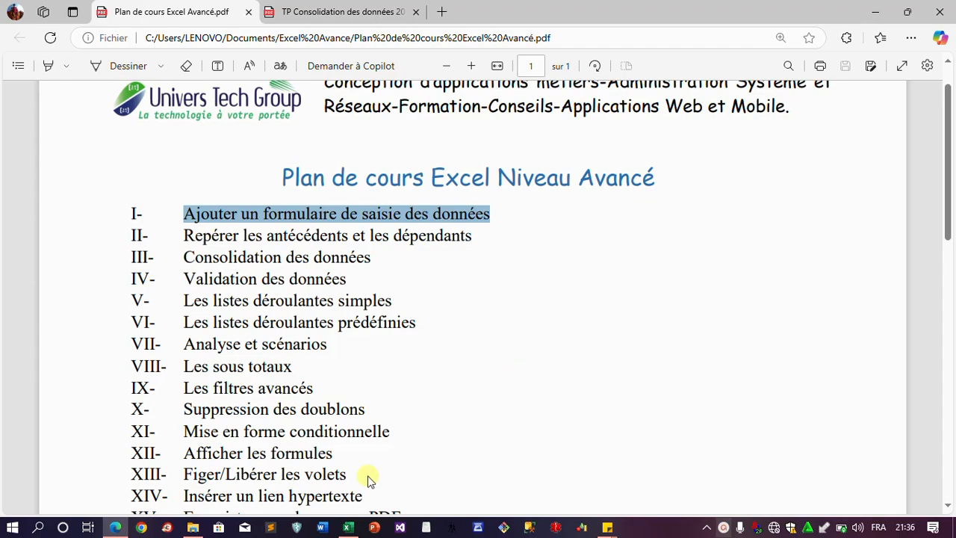
click(348, 528)
click(454, 295)
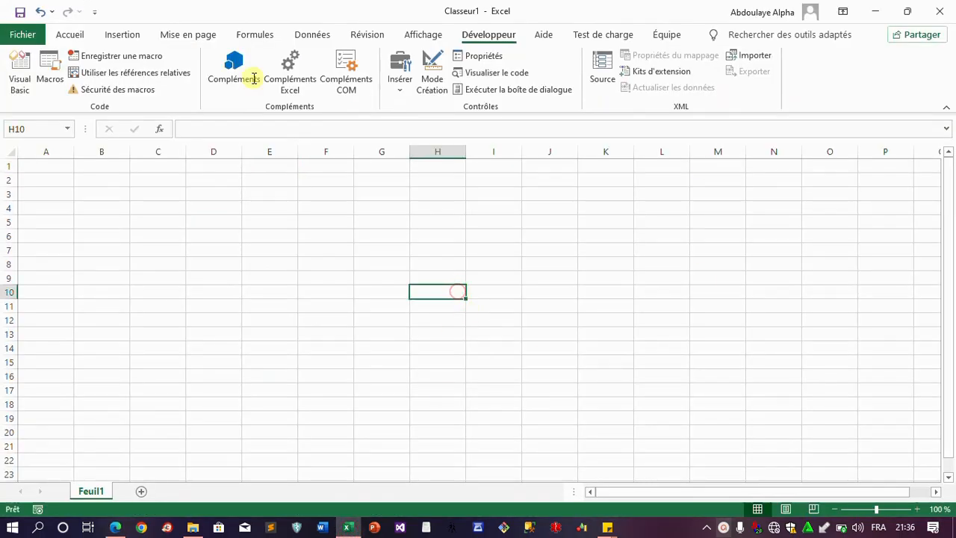
Open Excel Options on Personnaliser le ruban and expand the command categories list
click(28, 35)
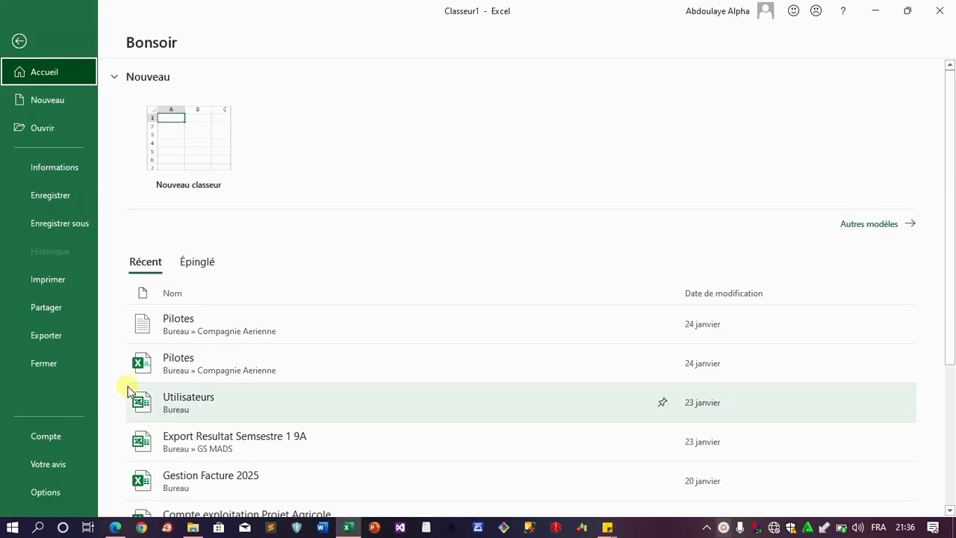
click(59, 494)
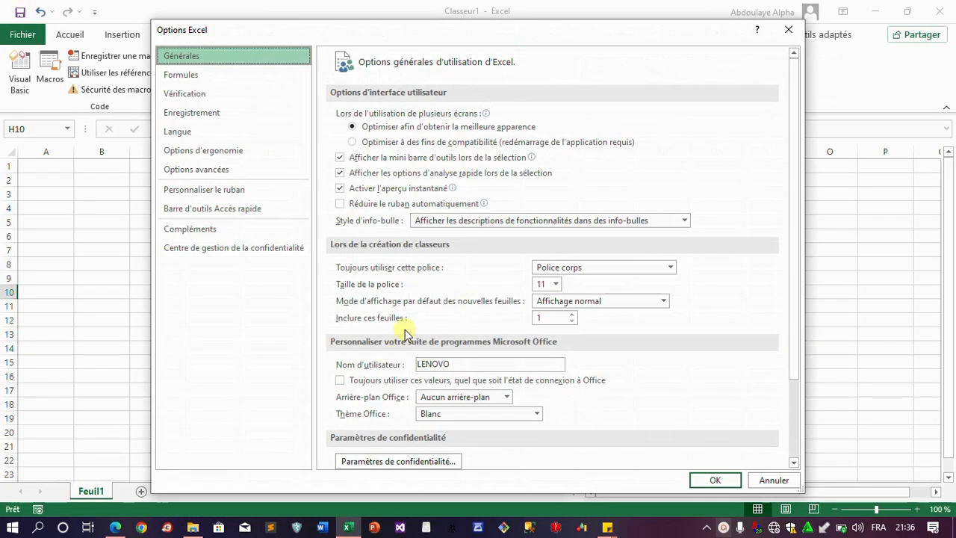
click(223, 189)
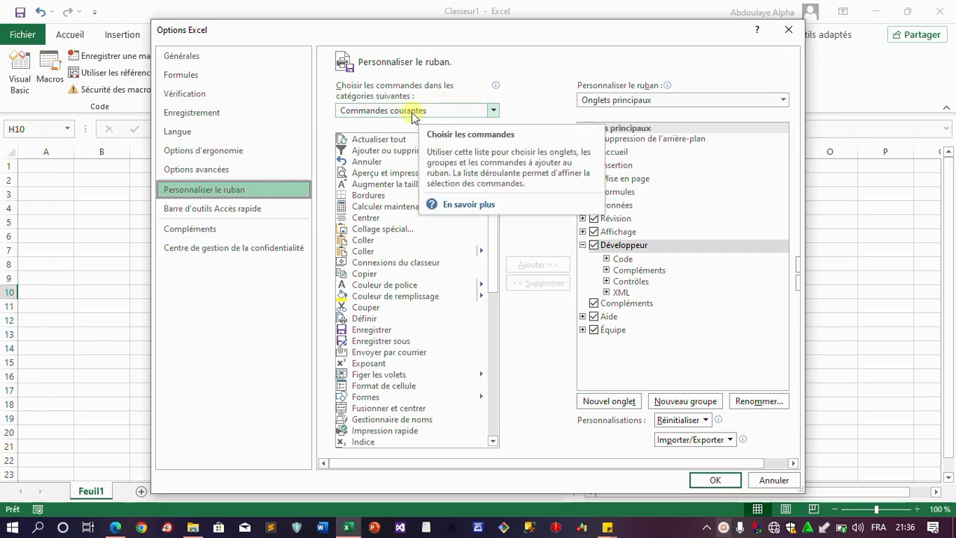
click(494, 111)
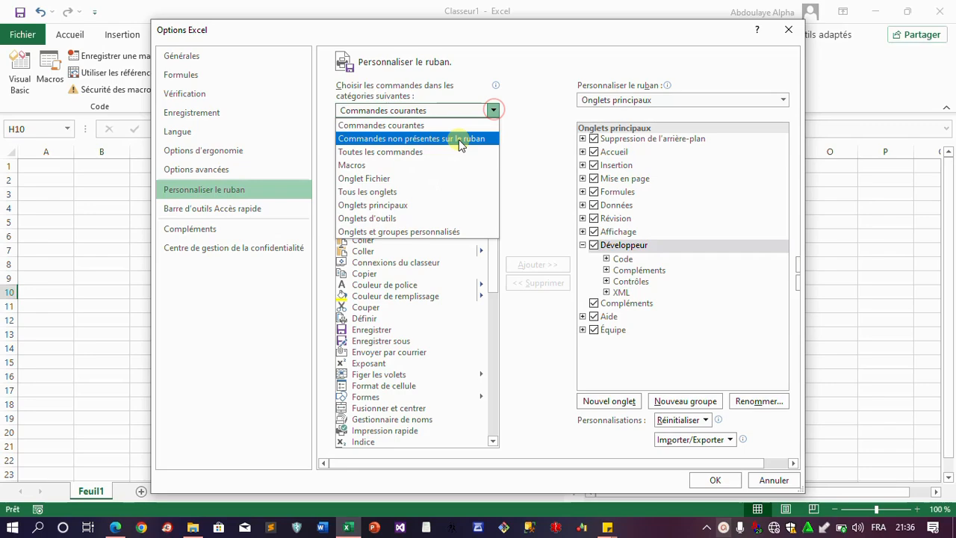
List 'Commandes non présentes sur le ruban' and select the Formulaire... command
click(459, 141)
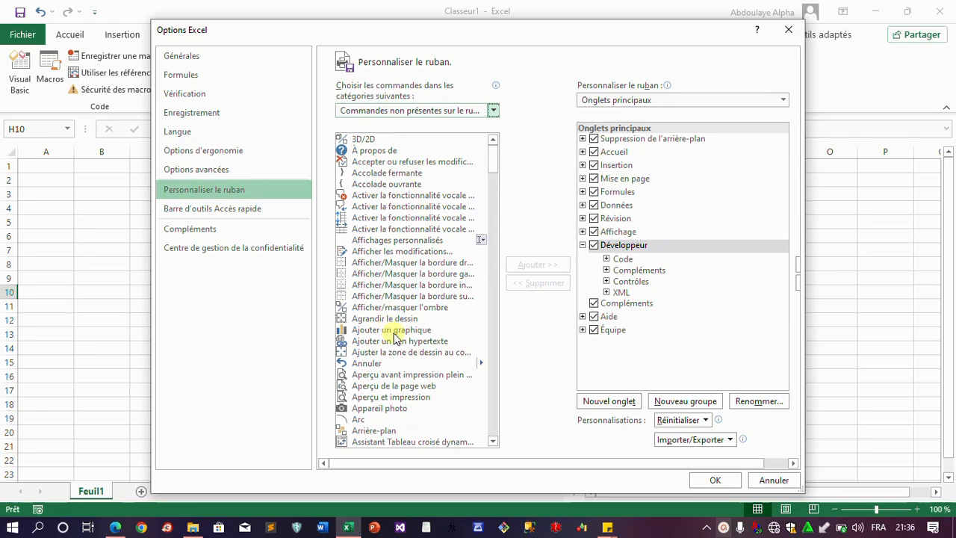
click(395, 343)
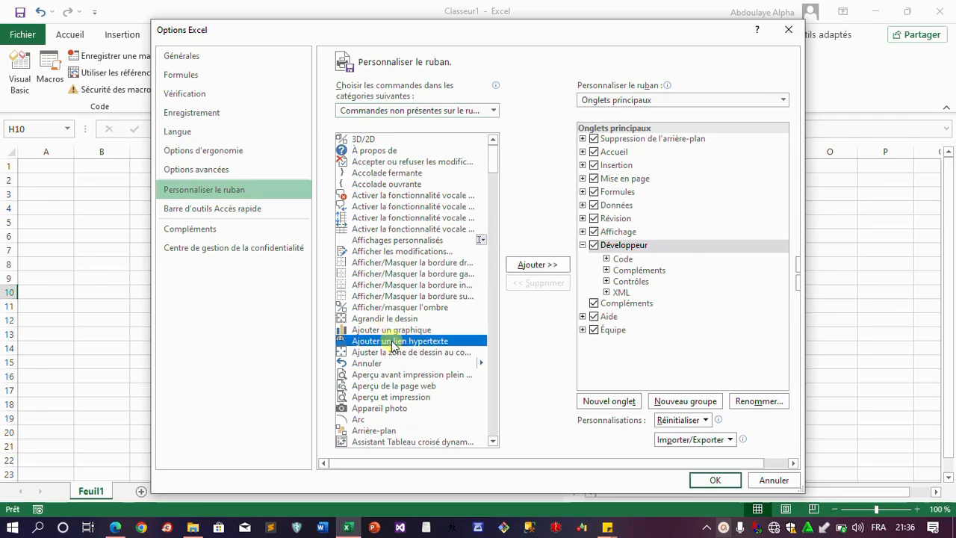
key(f)
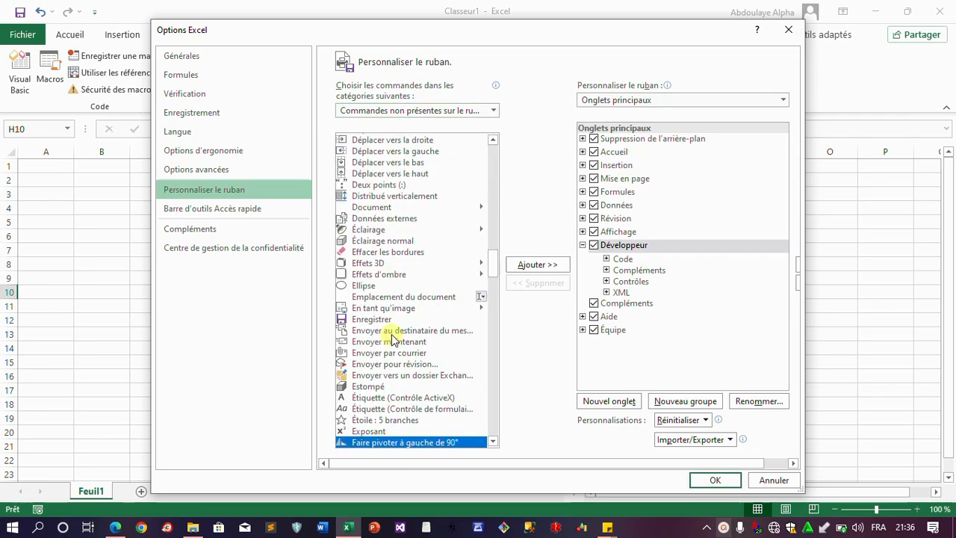
key(Down)
scroll(407, 306, down, 2)
key(Down)
key(Down)
key(Down)
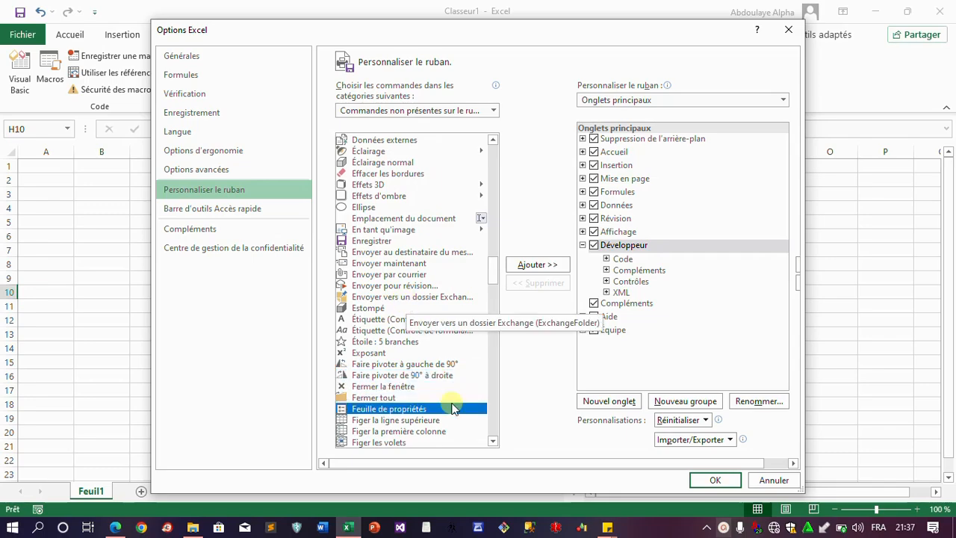
key(Down)
key(Down)
key(Down)
key(Down)
scroll(456, 410, down, 3)
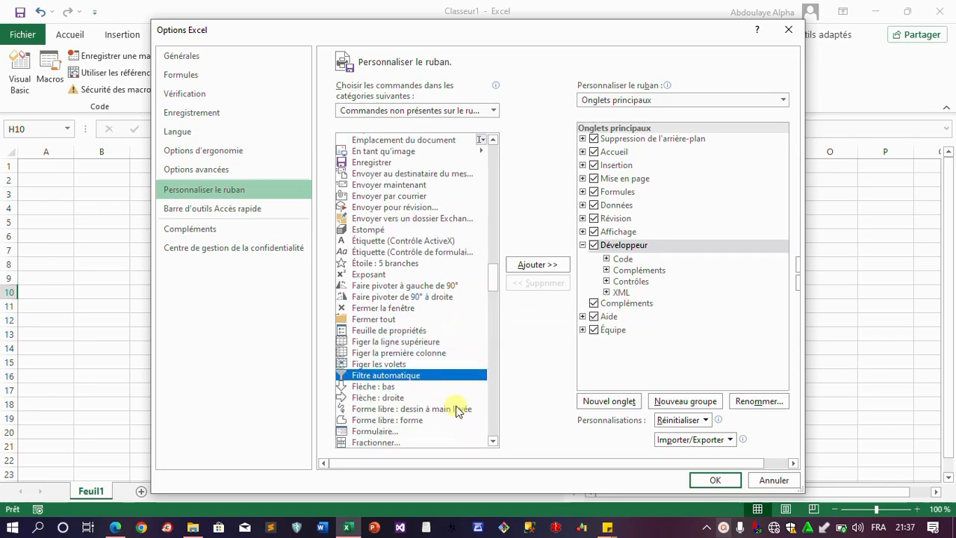
click(398, 398)
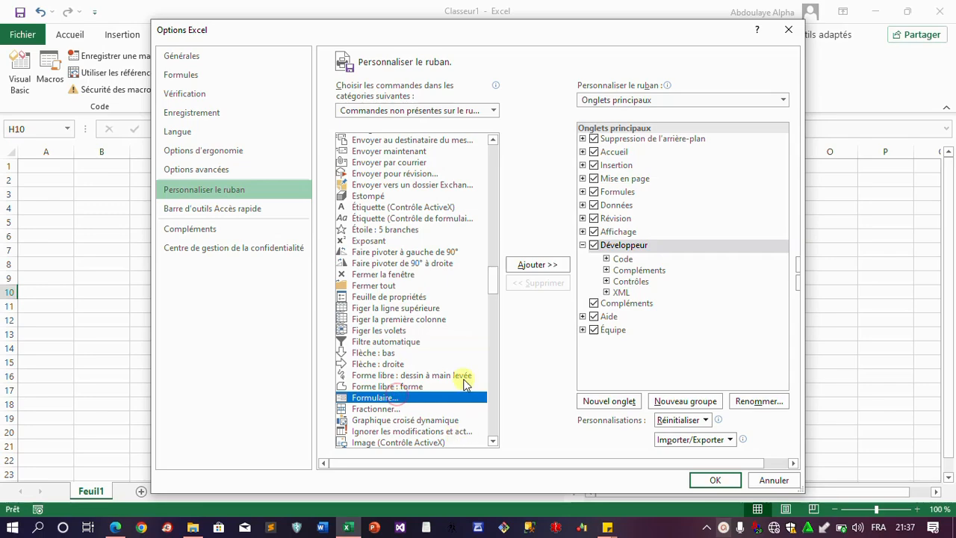
scroll(478, 342, down, 2)
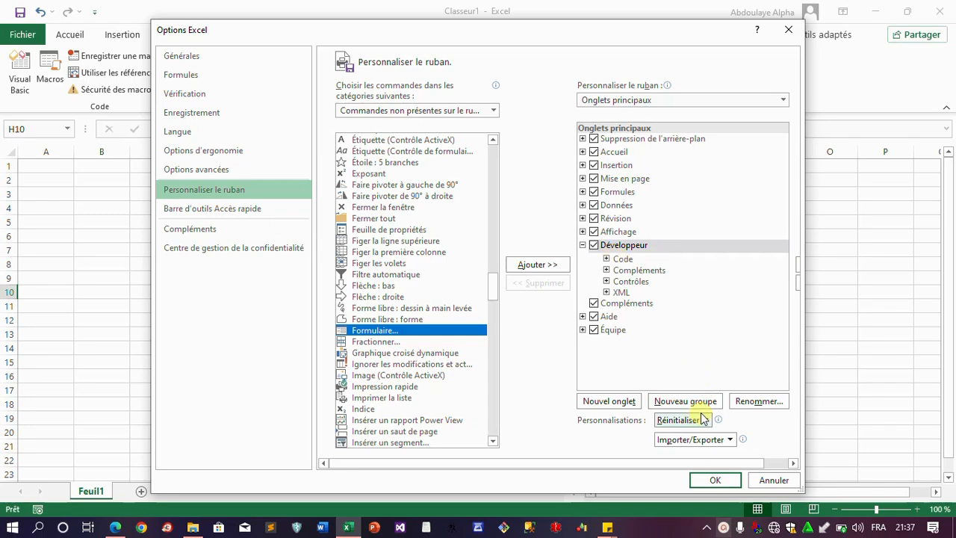
Add a new custom group under Développeur and open Renommer for it
click(657, 247)
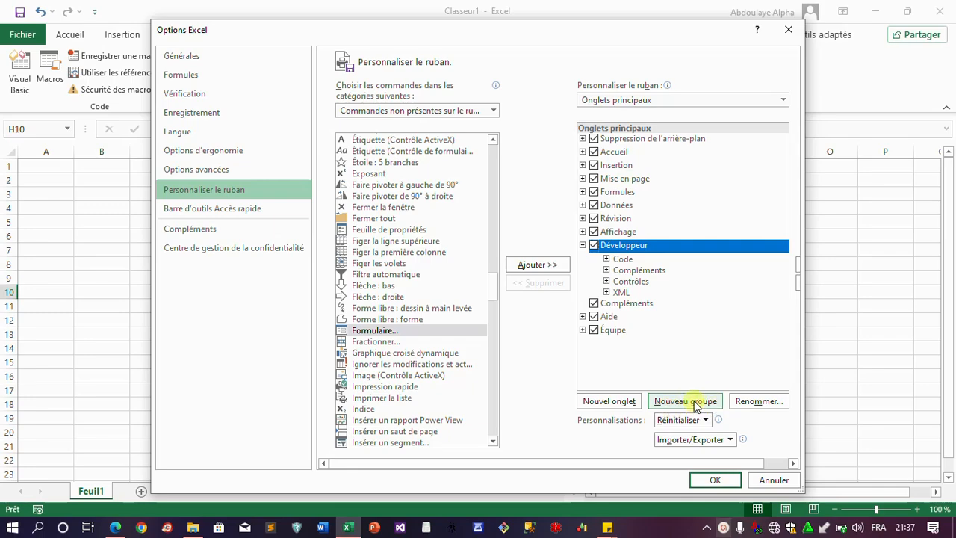
click(696, 403)
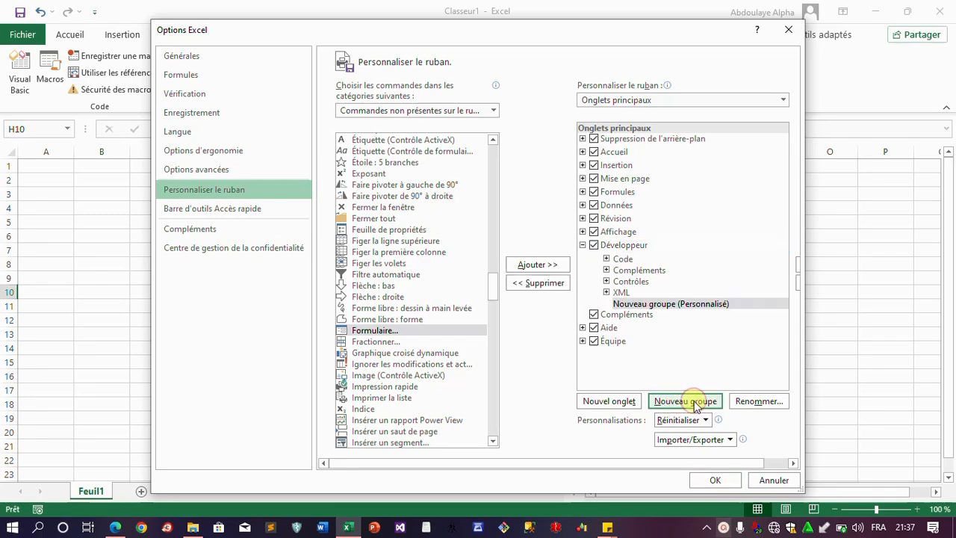
click(672, 306)
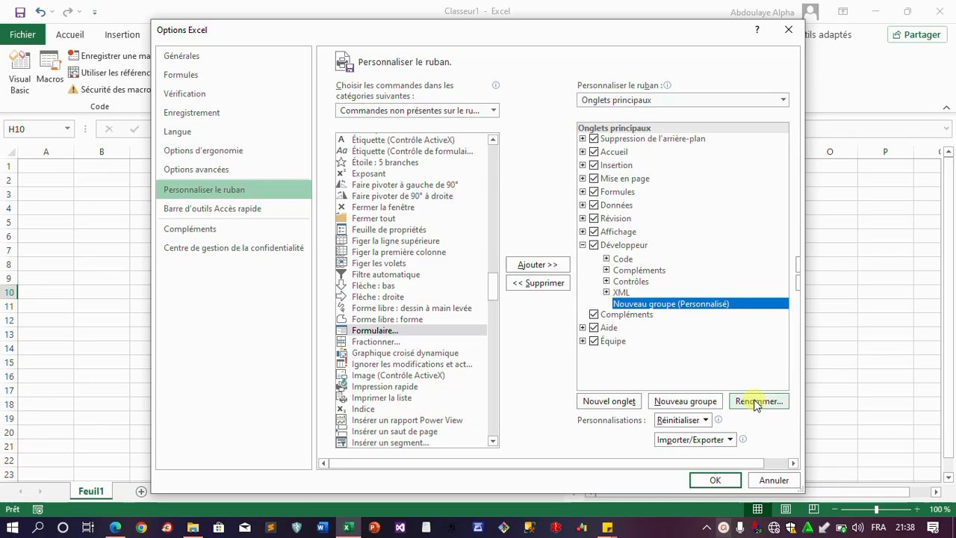
click(756, 403)
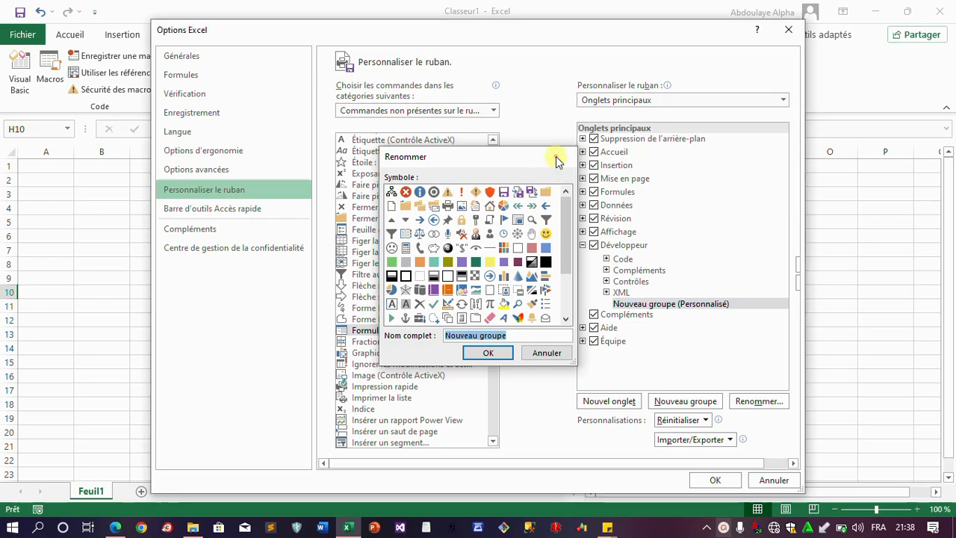
Reopen the group's rename dialog, name it Formulaire de Saisie and pick a symbol
click(560, 158)
click(665, 306)
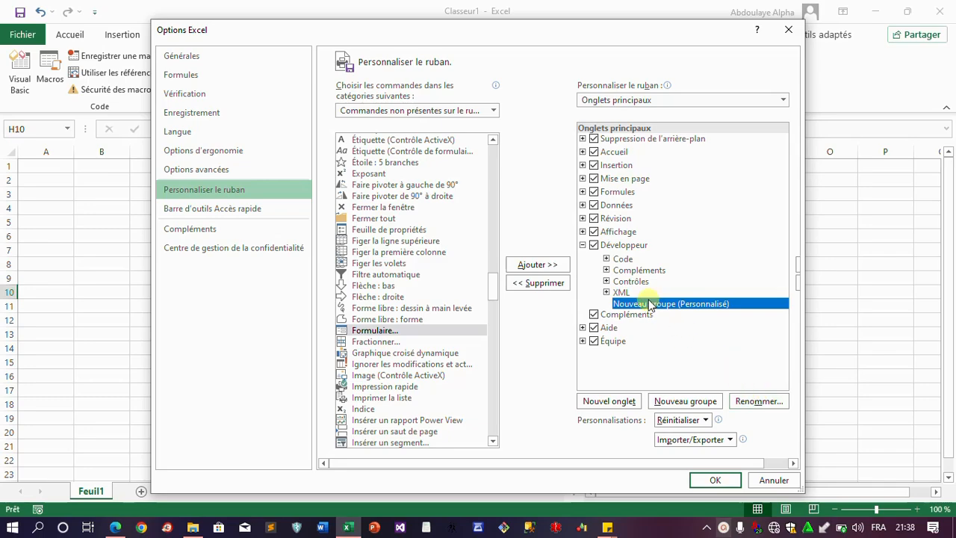
click(756, 402)
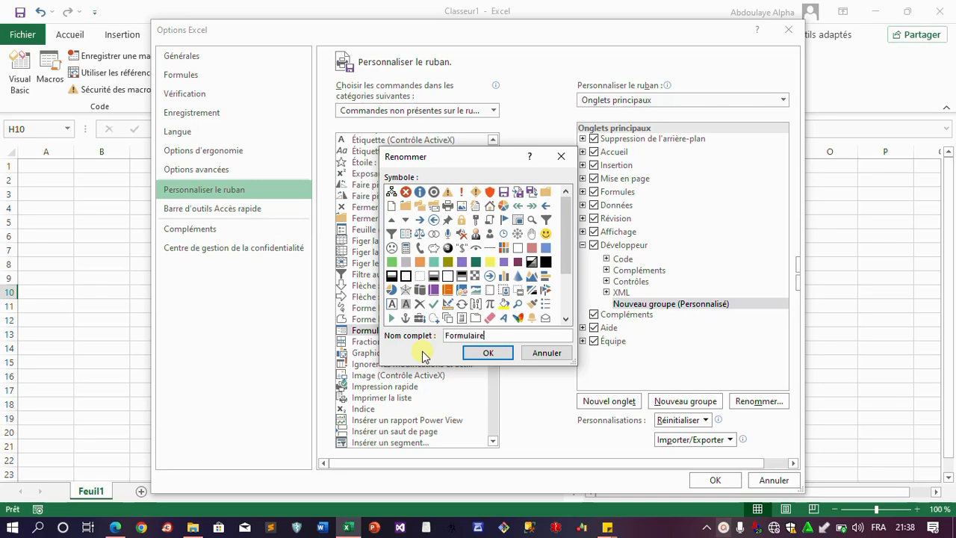
text(Saisie)
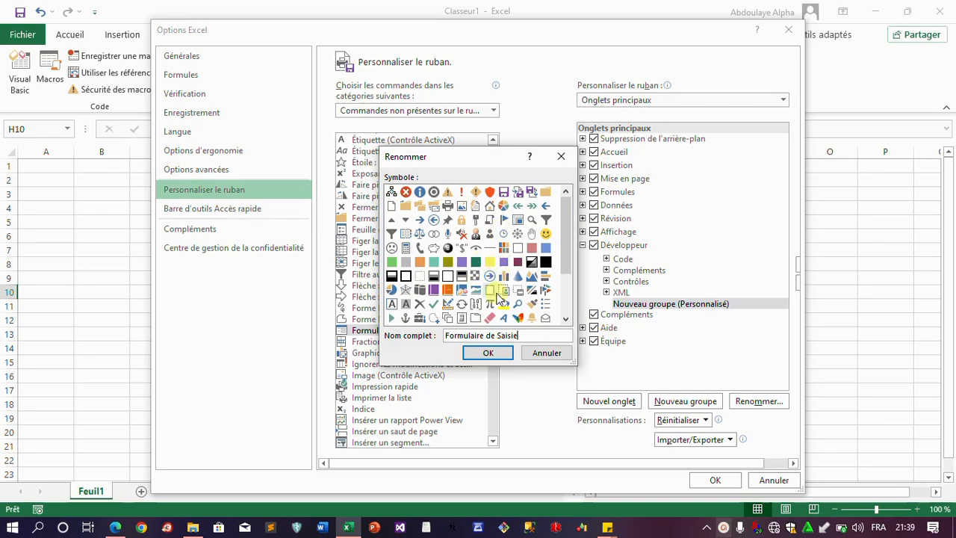
scroll(543, 275, down, 1)
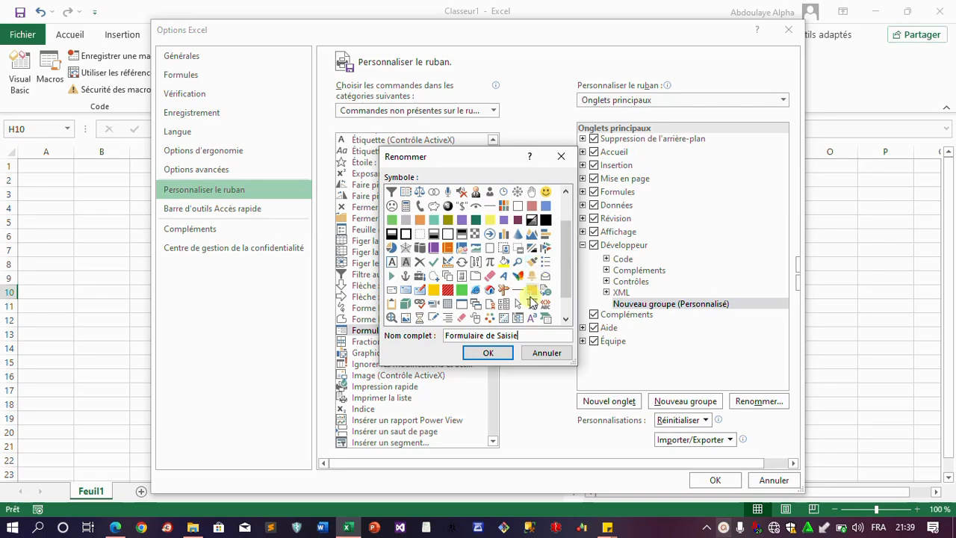
click(462, 308)
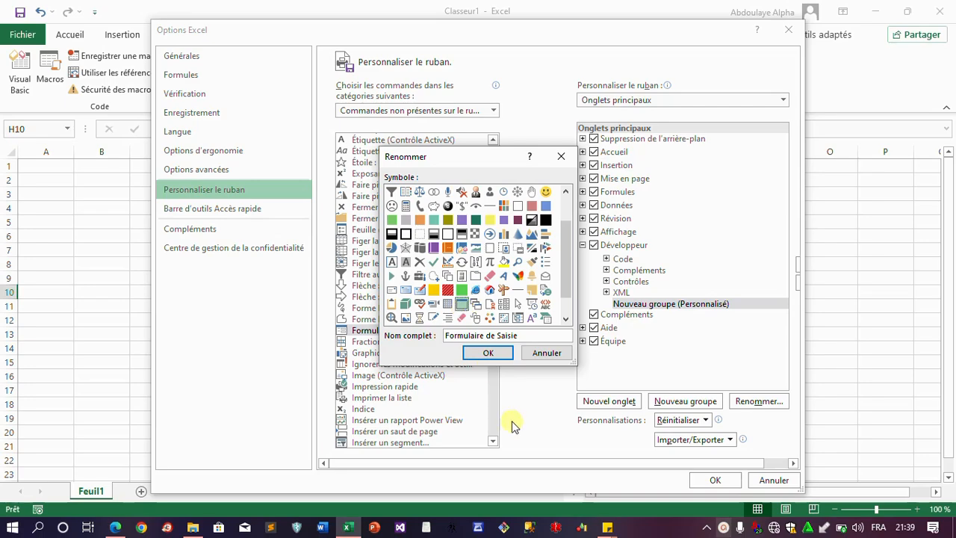
click(488, 353)
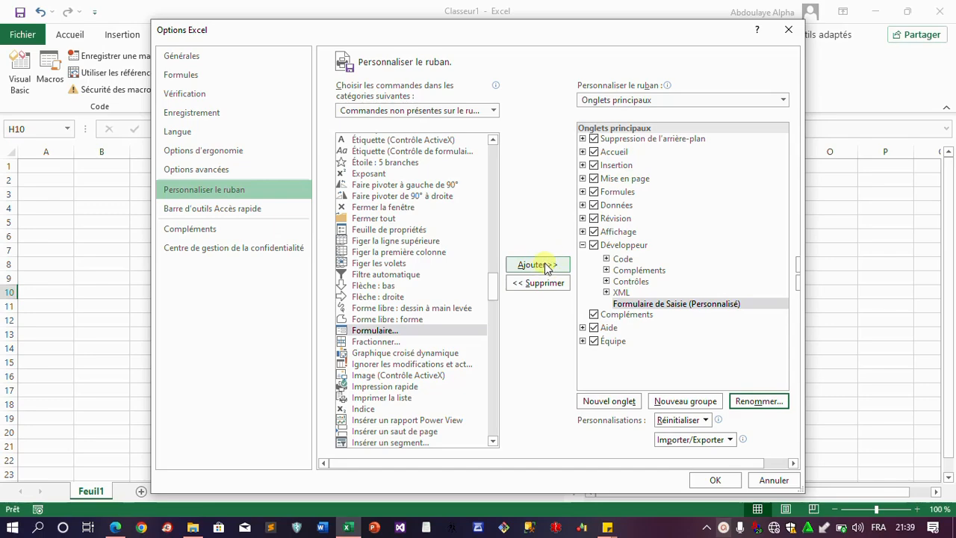
click(384, 331)
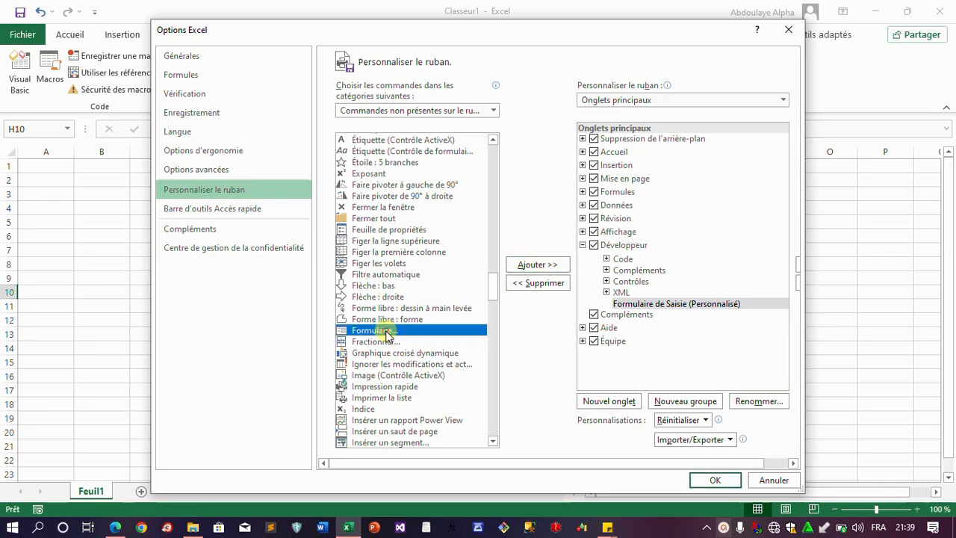
click(532, 266)
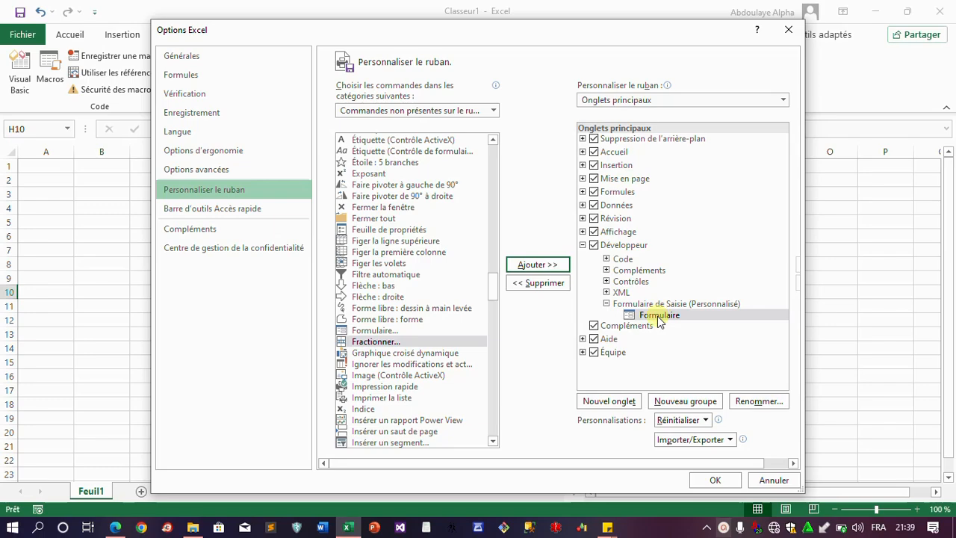
click(717, 480)
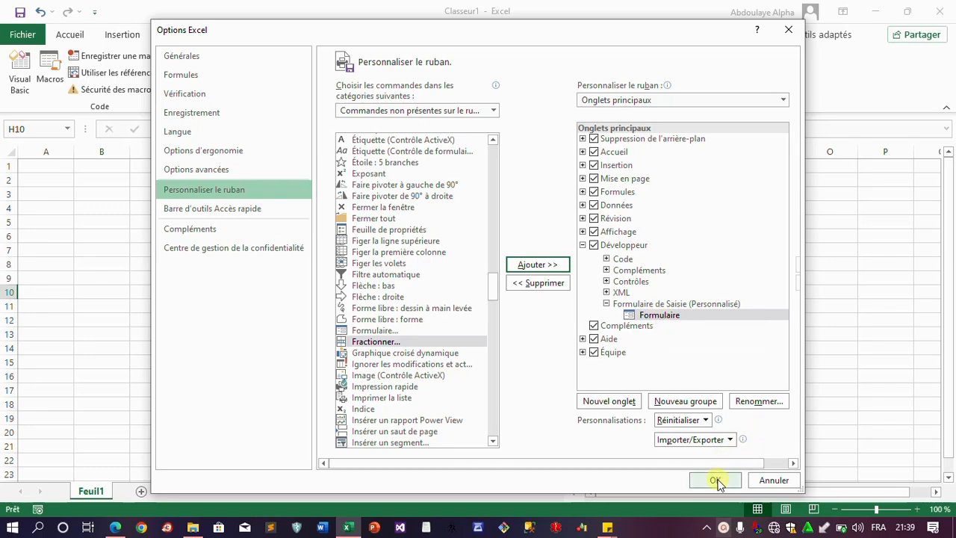
click(715, 481)
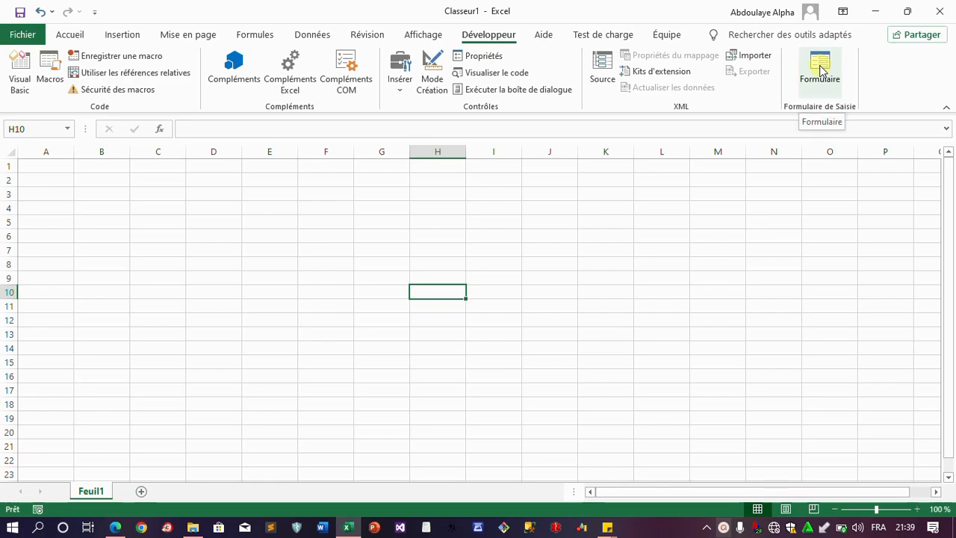
click(103, 184)
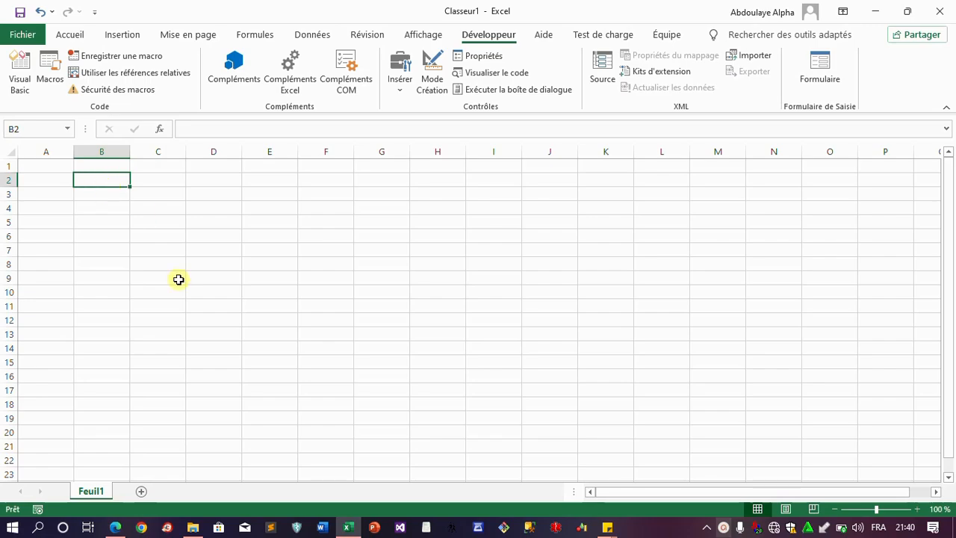
click(116, 528)
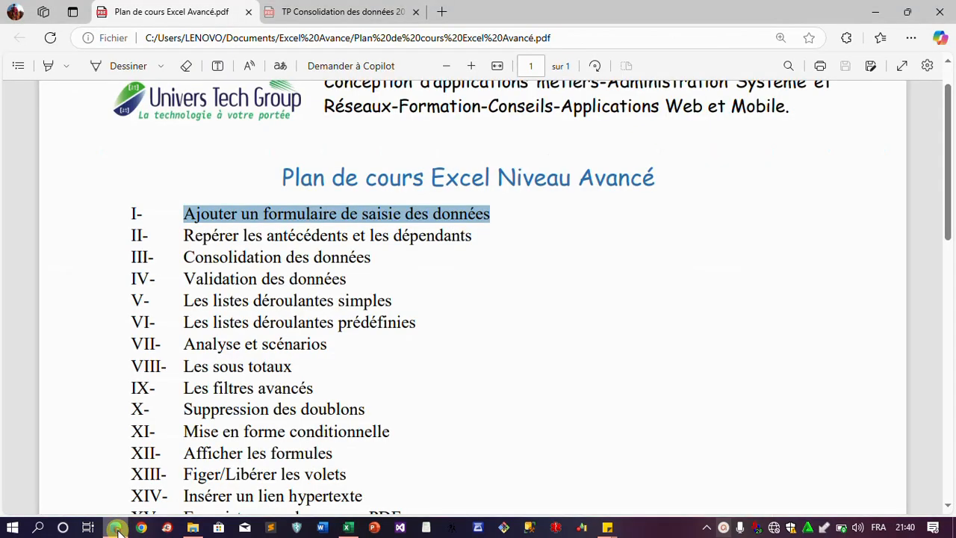
click(314, 20)
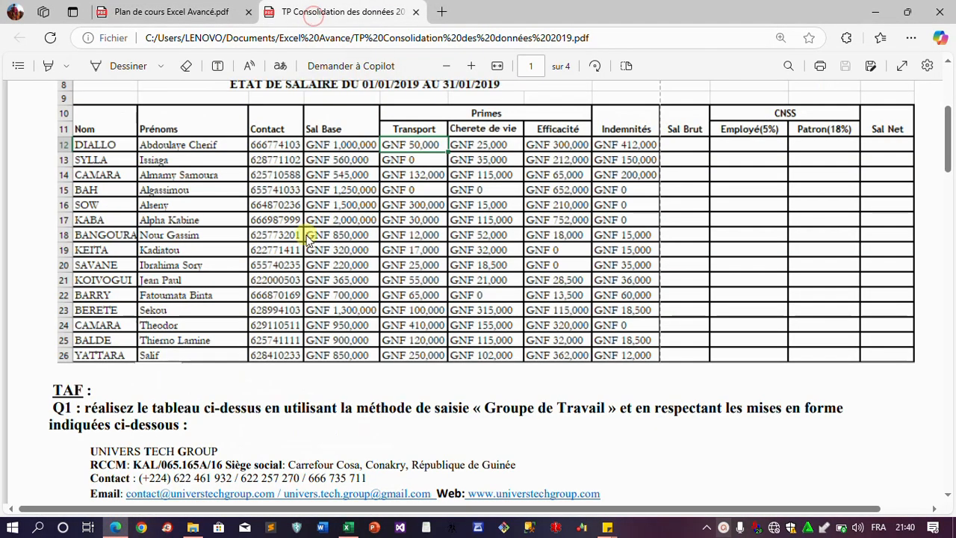
scroll(308, 240, up, 1)
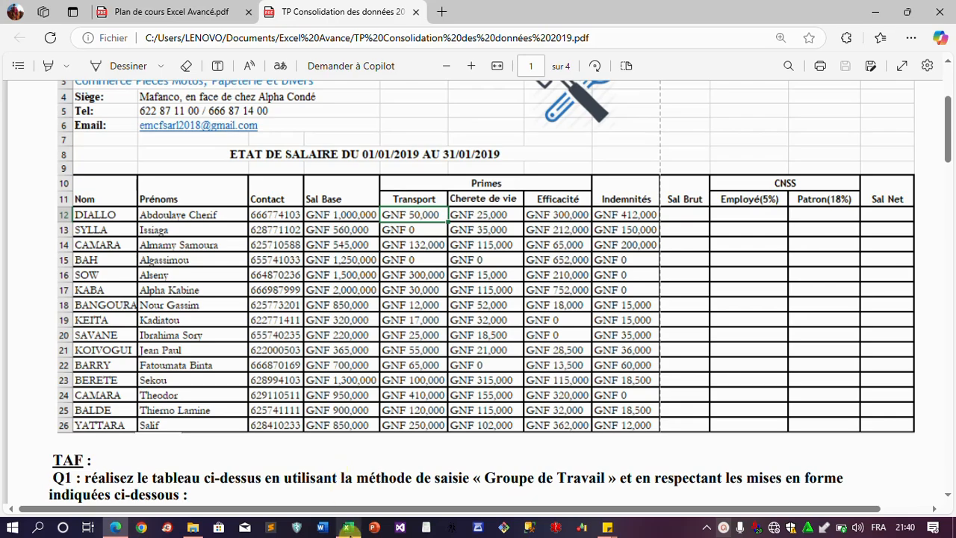
click(348, 529)
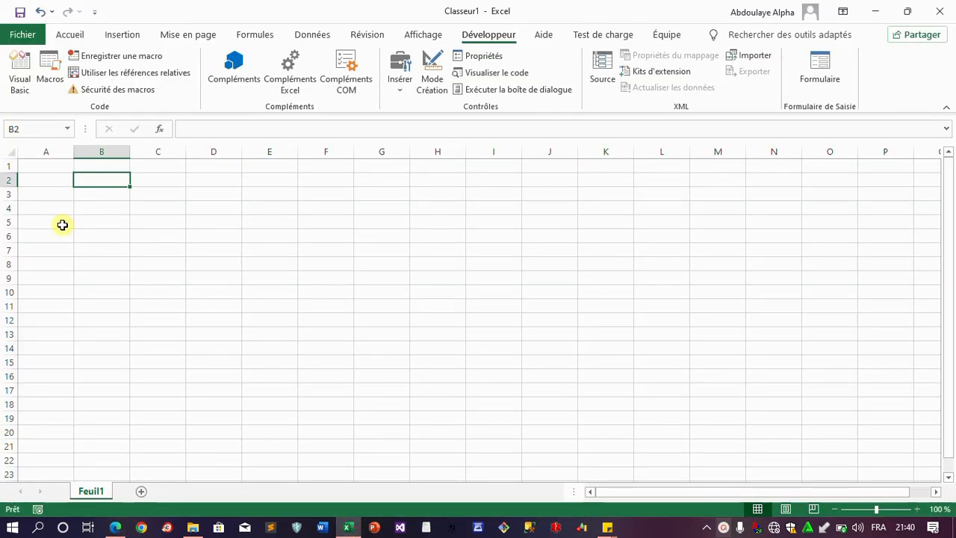
Enter the headers Nom, Prénoms and Contact in A5:C5
click(62, 224)
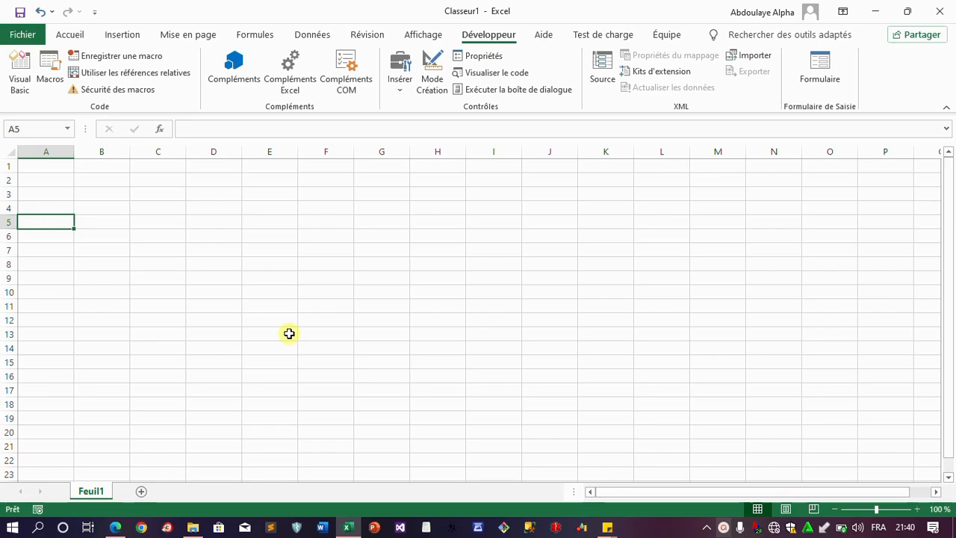
text(Nom)
key(Tab)
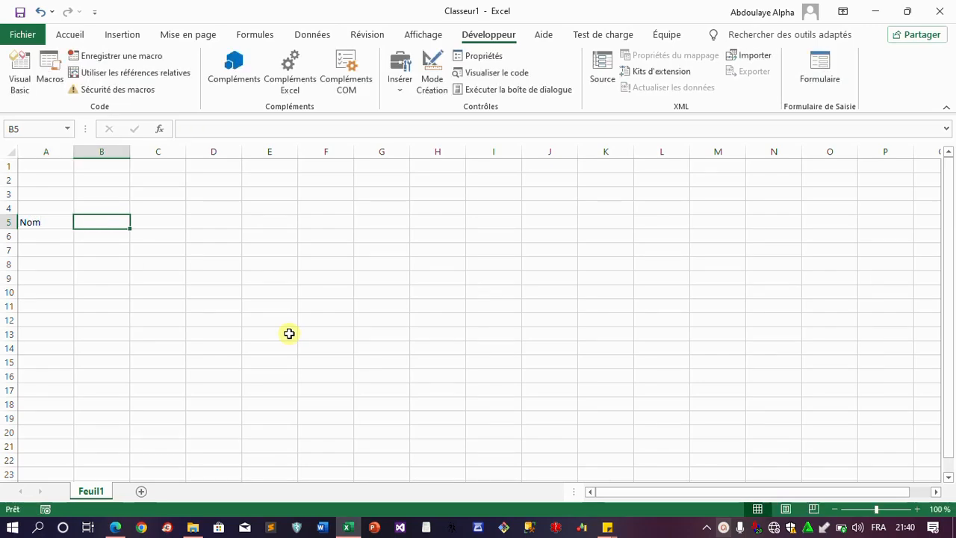
text(Prénoms)
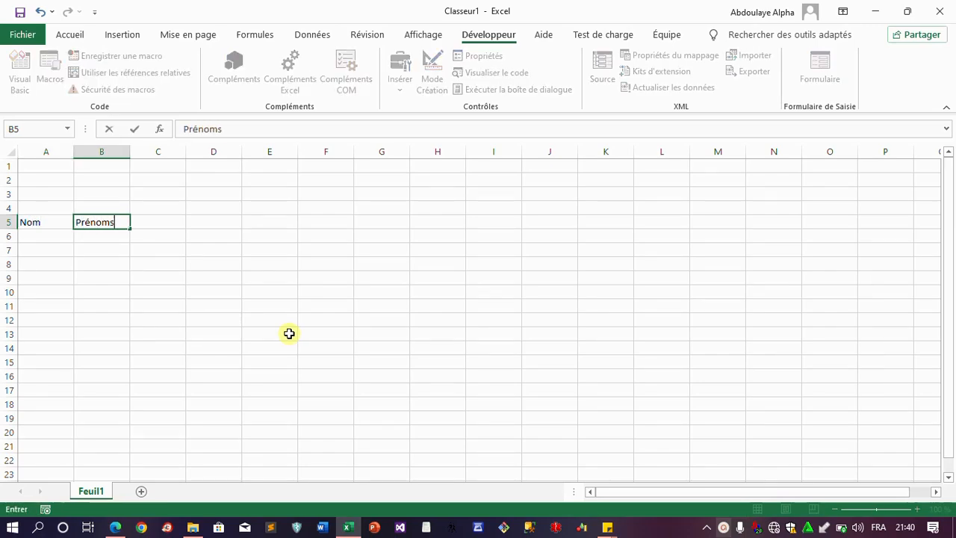
key(Tab)
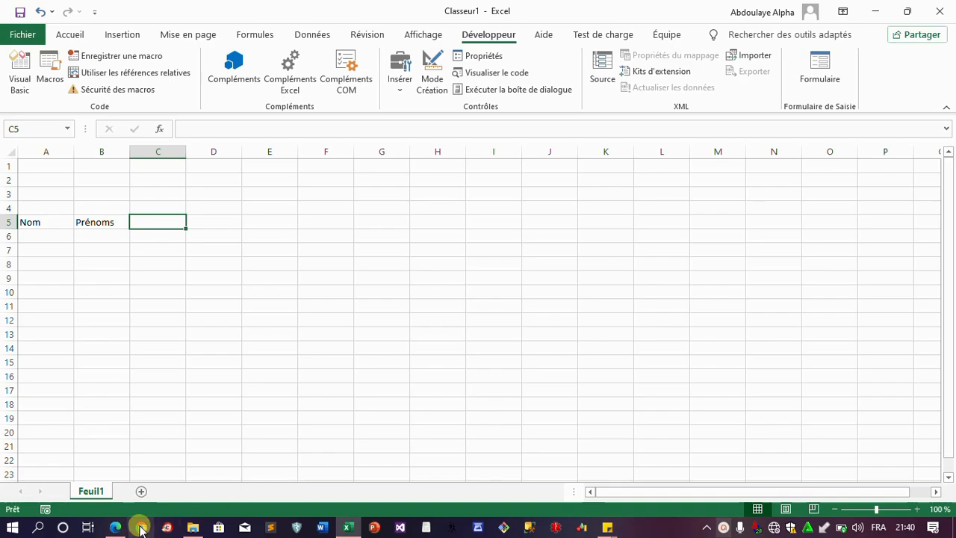
click(116, 528)
click(117, 527)
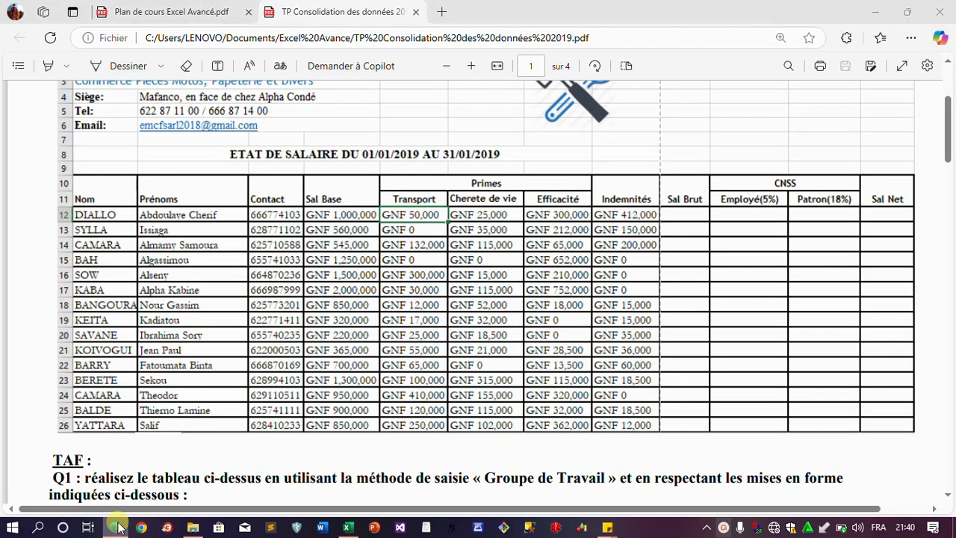
text(Contact)
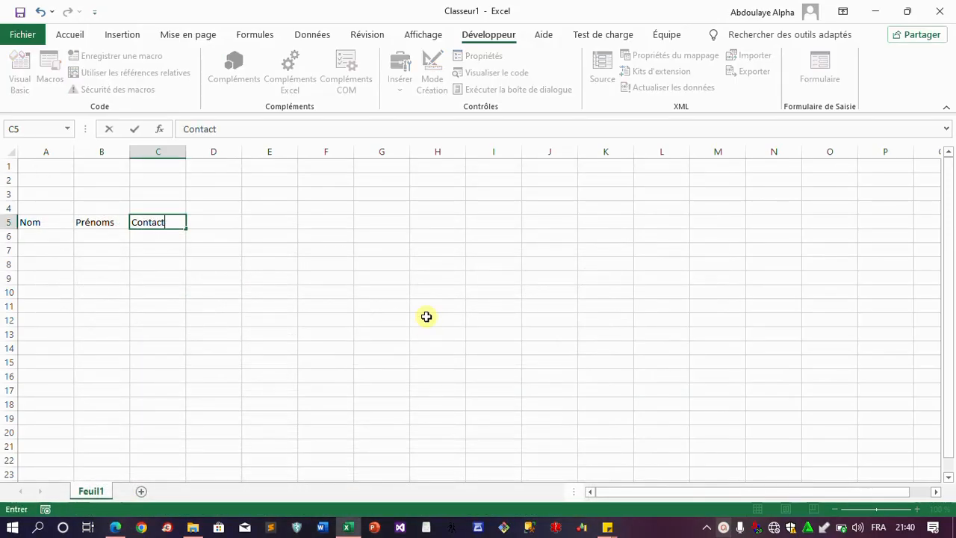
key(Tab)
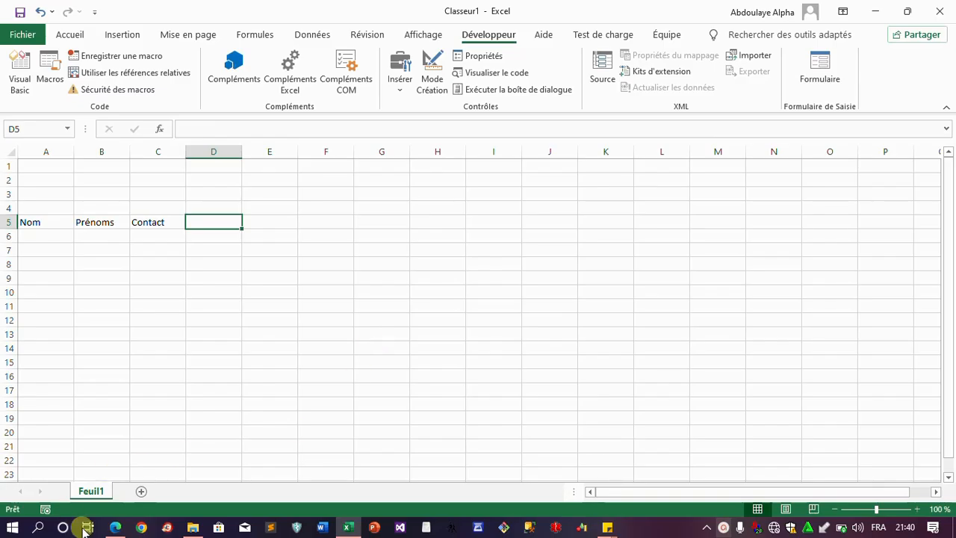
Add the Sal base header in D5, checking the reference salary PDF
click(115, 528)
click(115, 527)
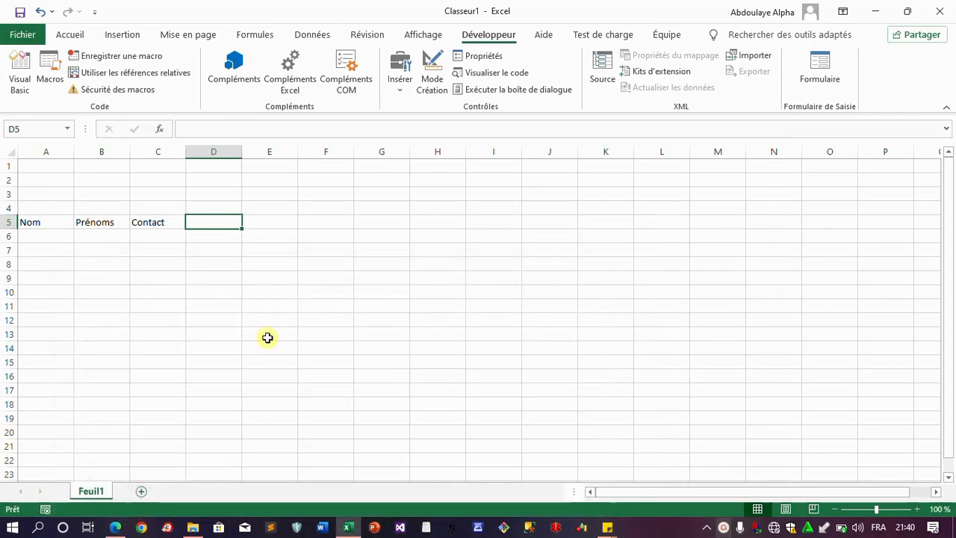
text(San)
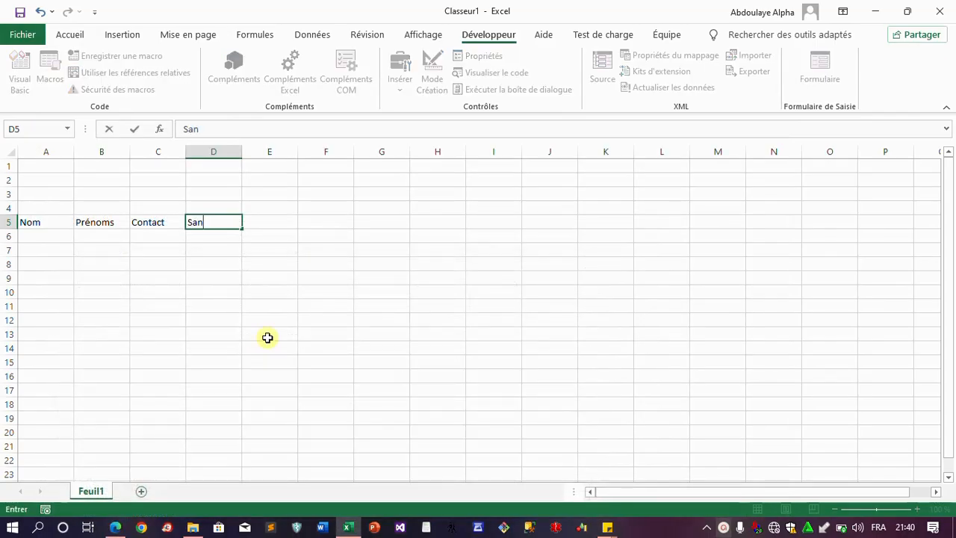
key(BackSpace)
text(l base)
key(Tab)
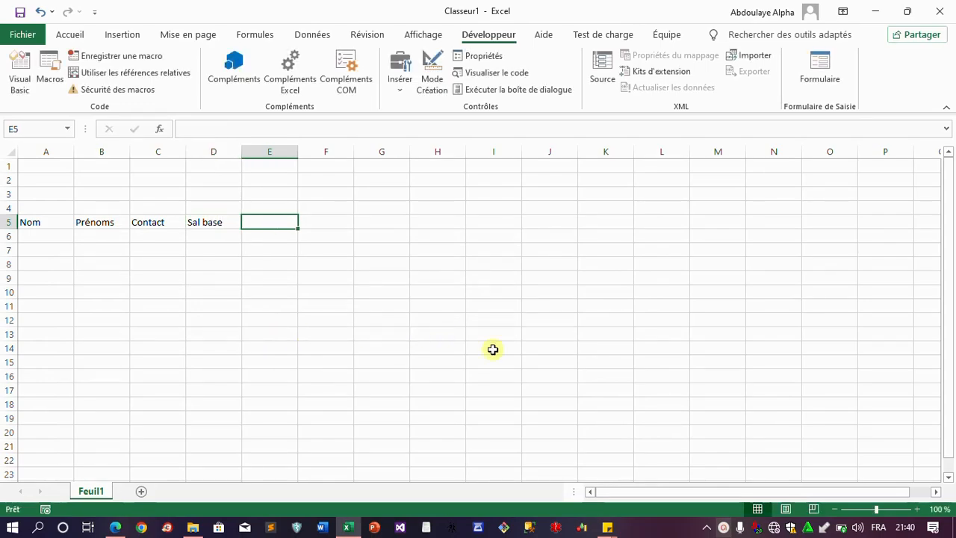
click(725, 526)
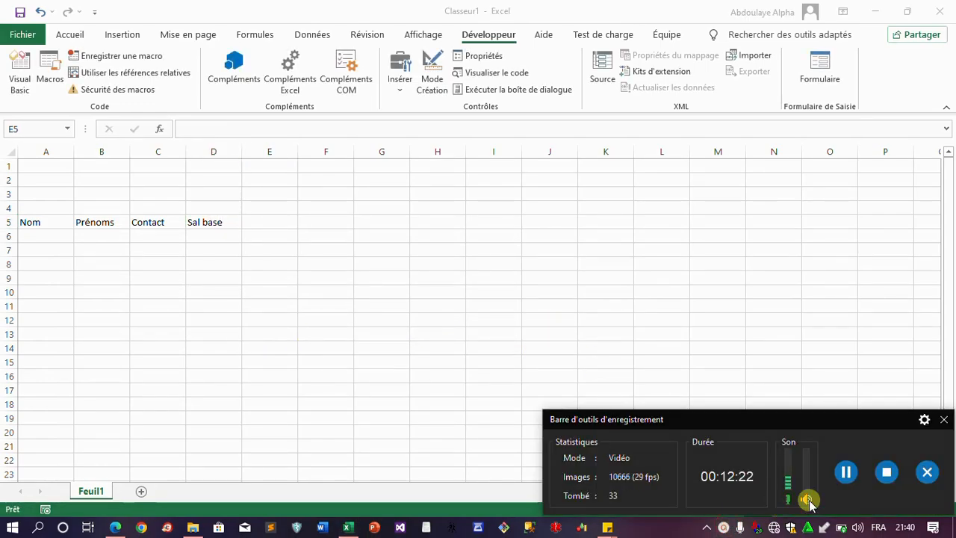
click(942, 423)
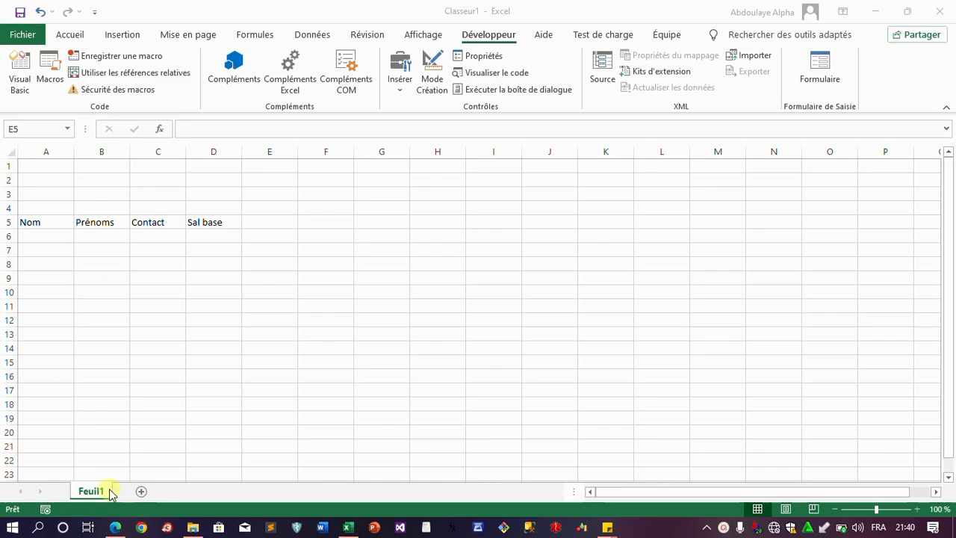
click(118, 527)
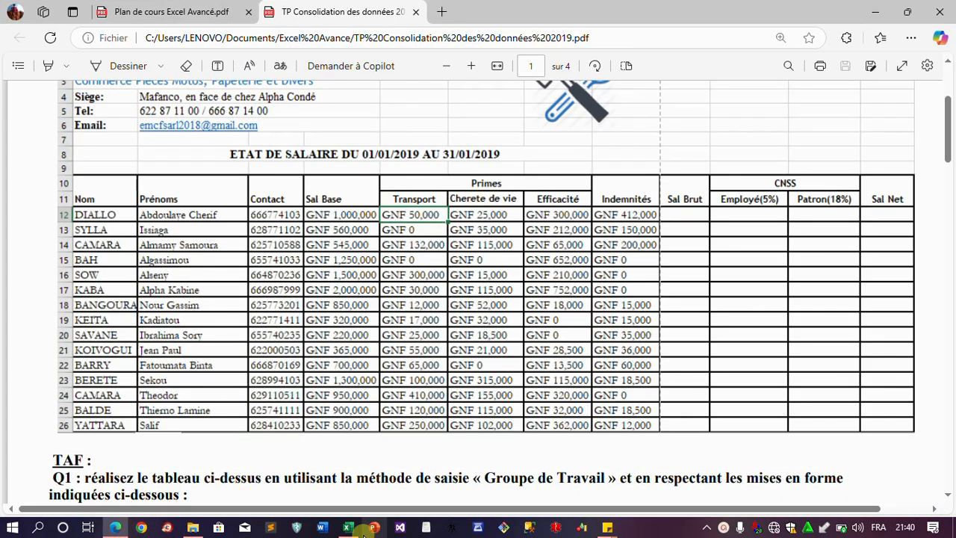
mouse_move(348, 531)
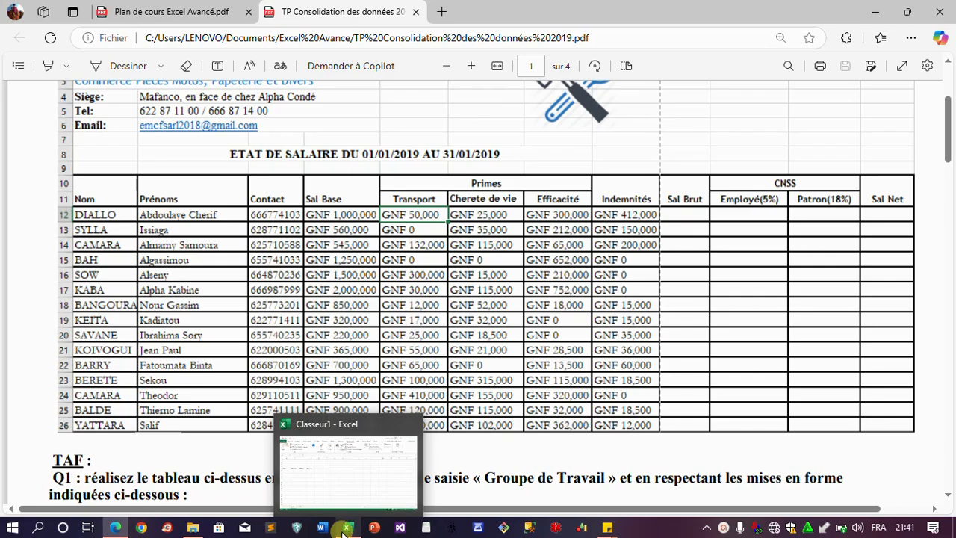
click(344, 531)
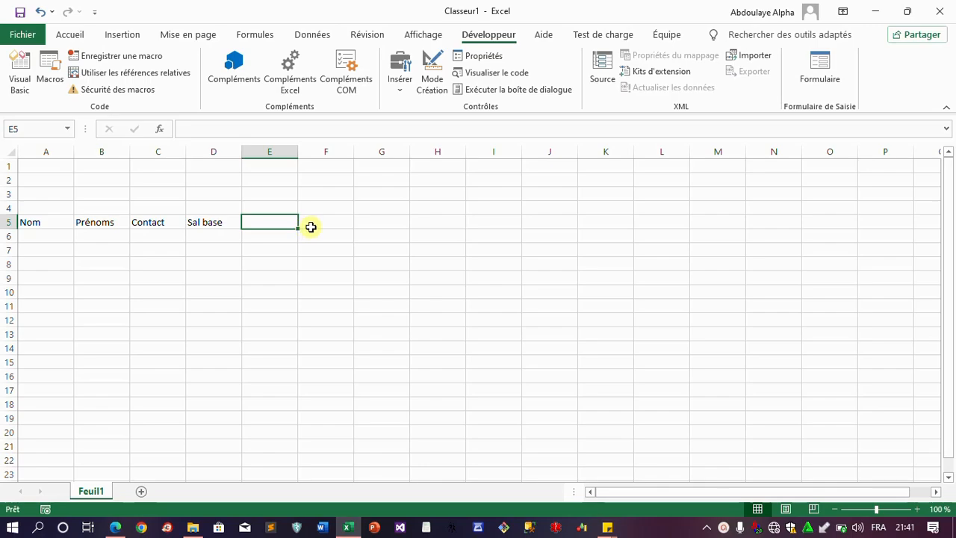
Type Primes in E5 with sub-headers Transport and Cherete de vie in E6:F6
text(Primes)
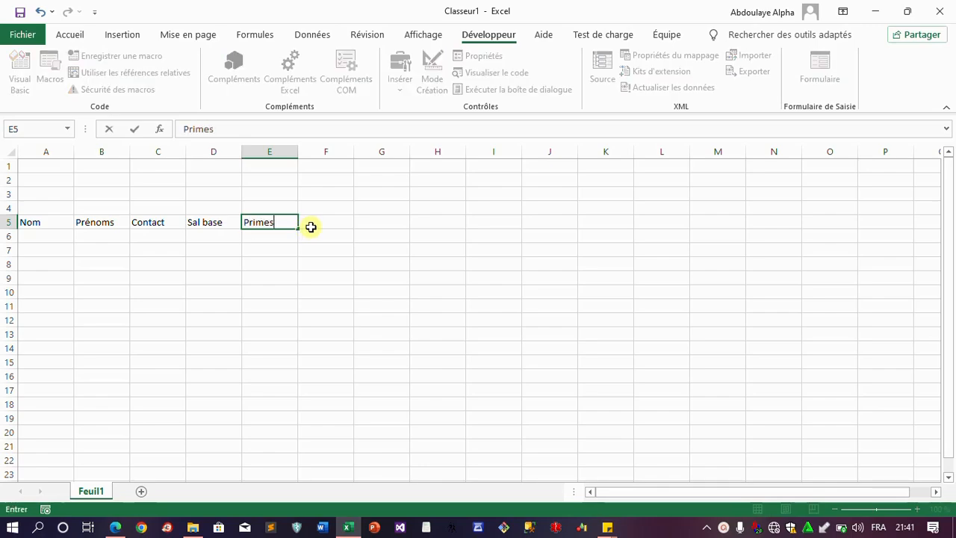
key(Return)
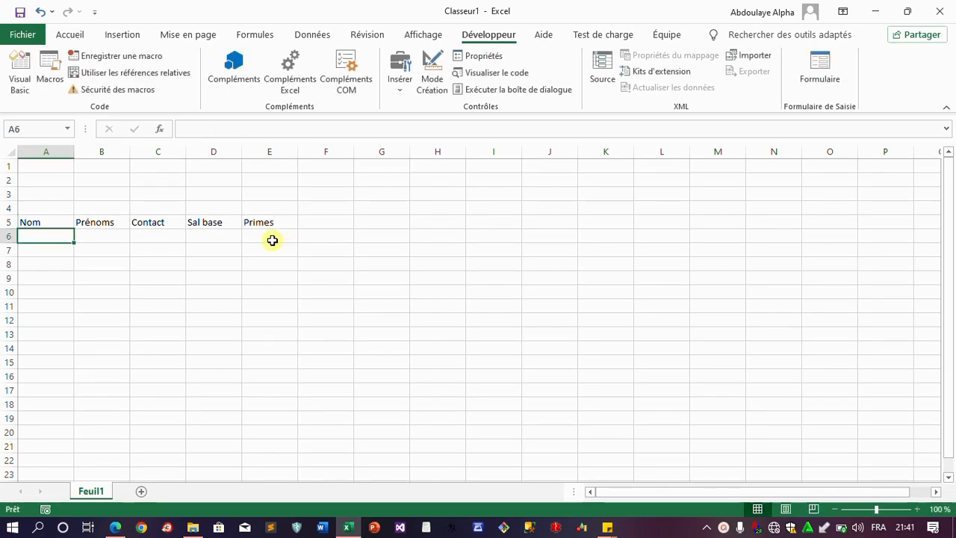
click(270, 239)
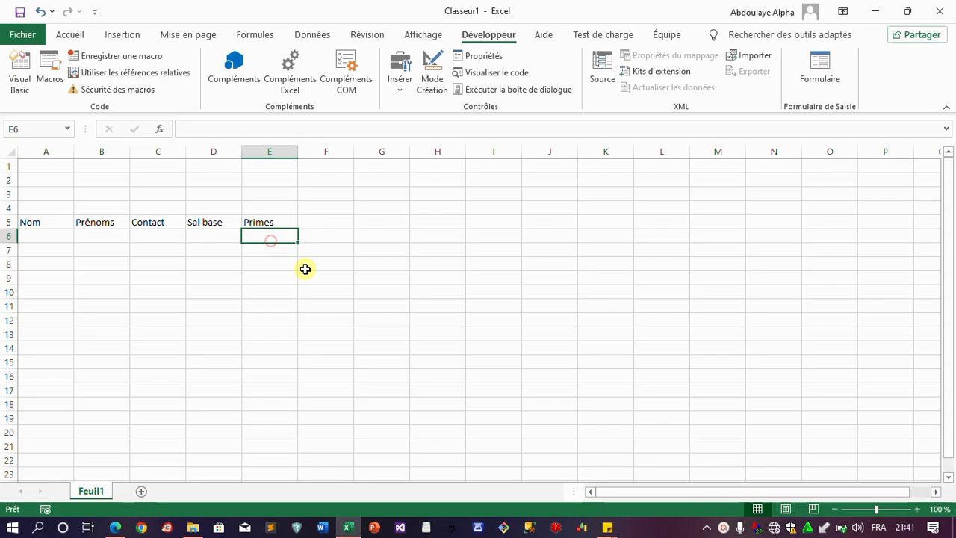
text(Transport)
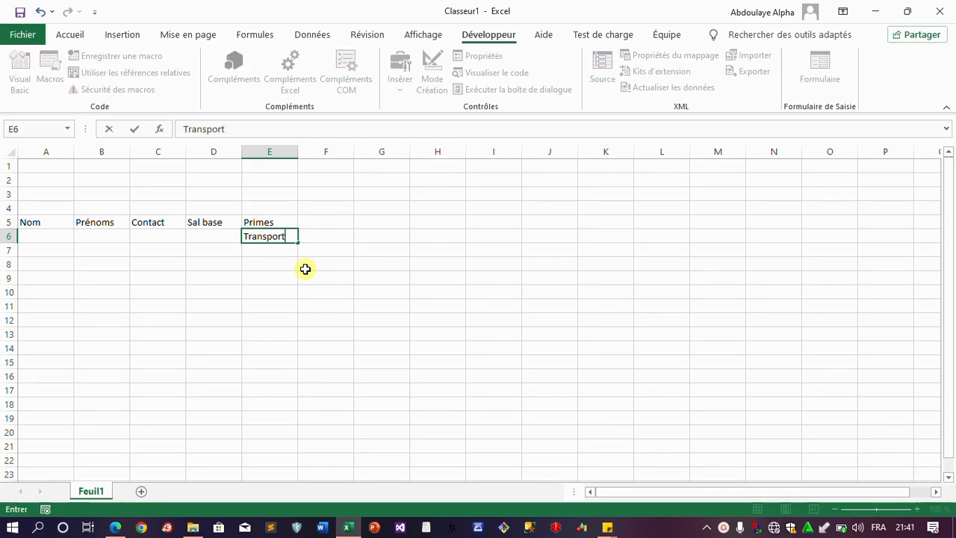
key(Tab)
text(C)
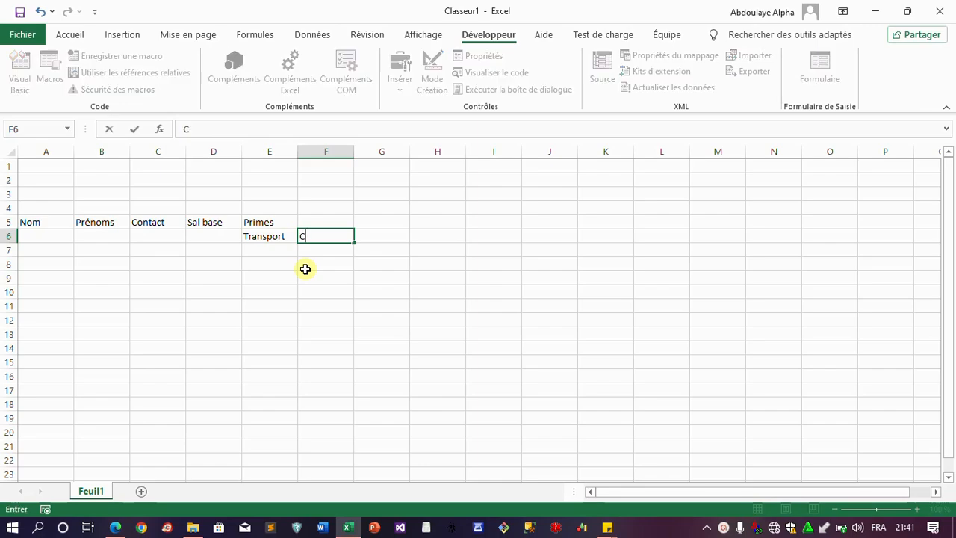
text(herete de vi)
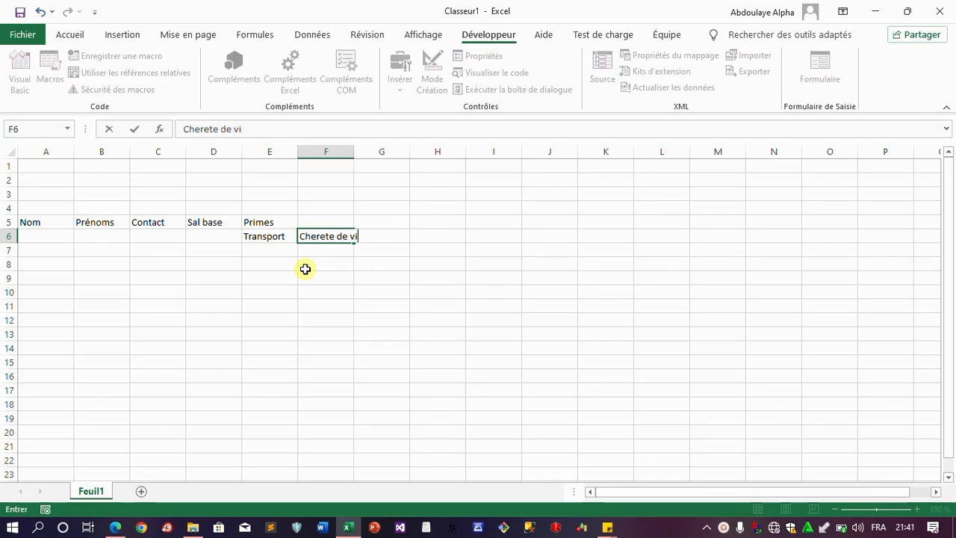
text(e)
key(Tab)
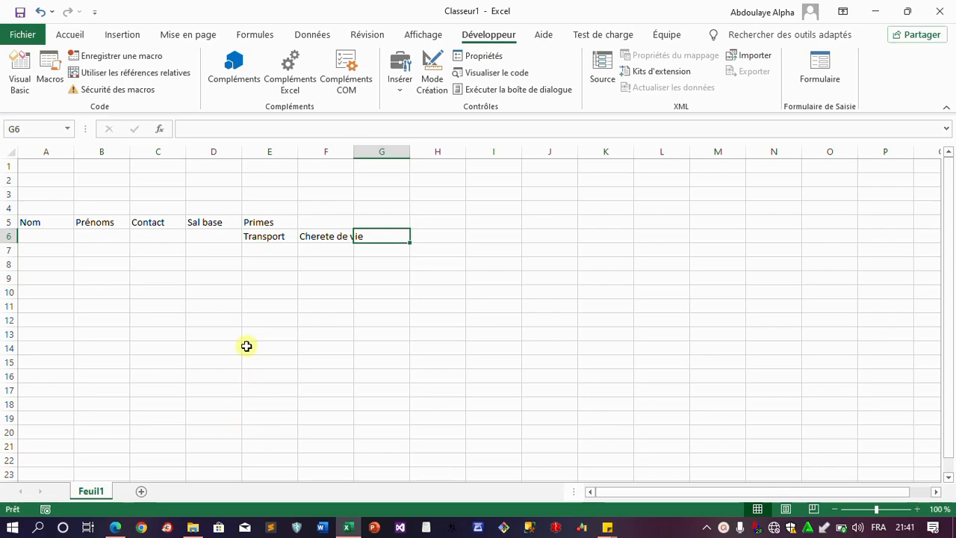
Enter Efficacité in G6 as the third Primes sub-header
click(116, 527)
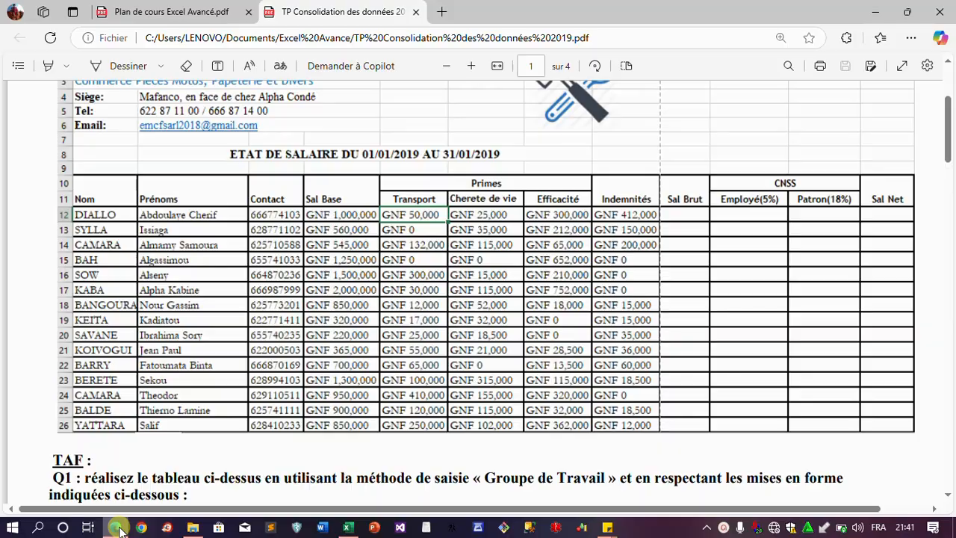
click(118, 527)
text(E)
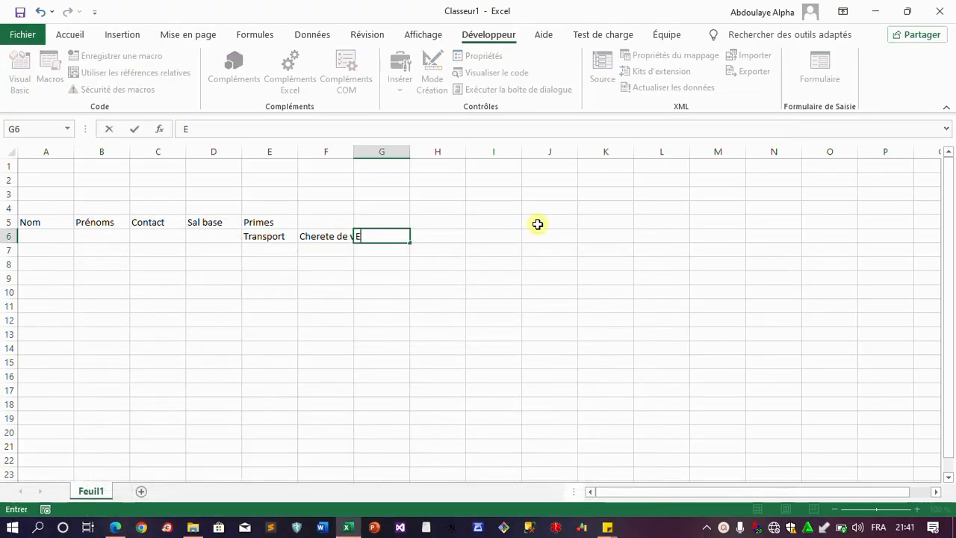
text(fficacité)
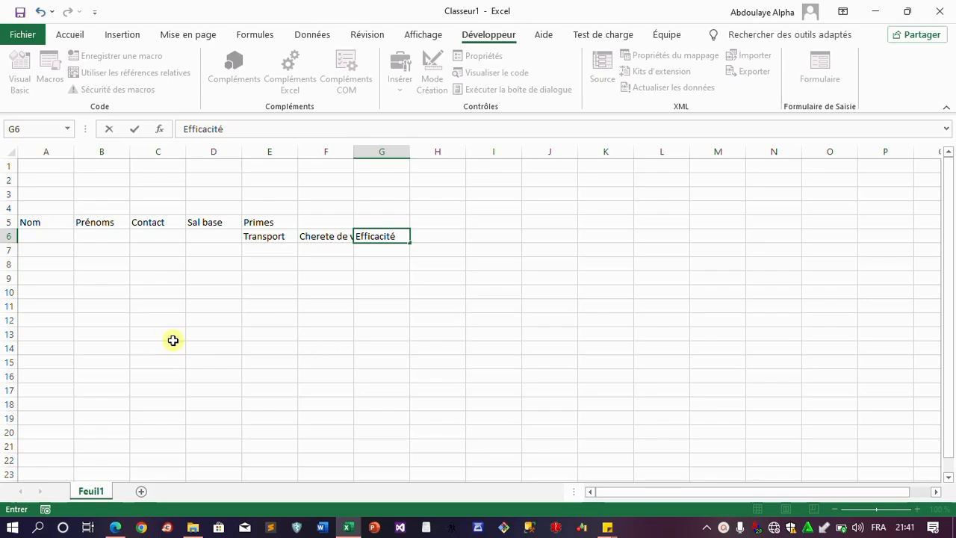
click(114, 528)
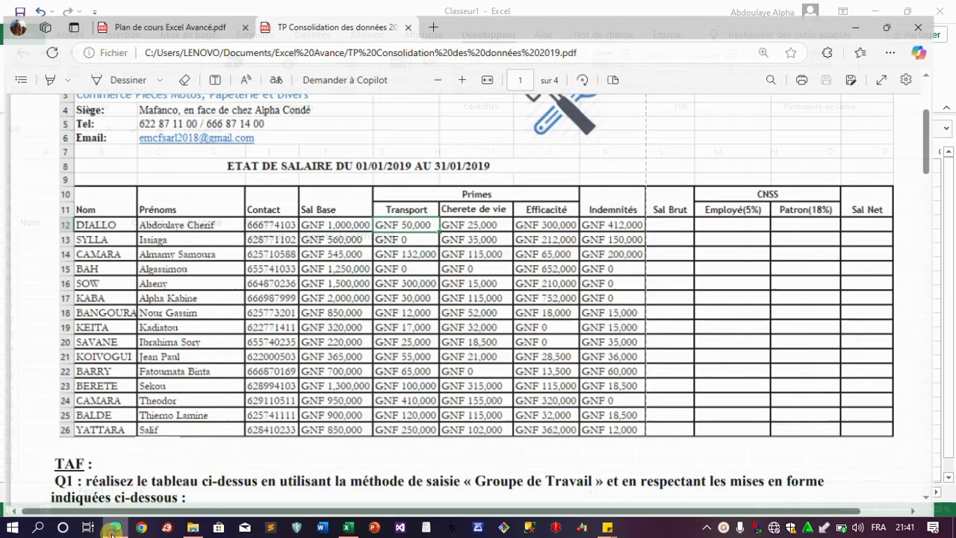
click(114, 528)
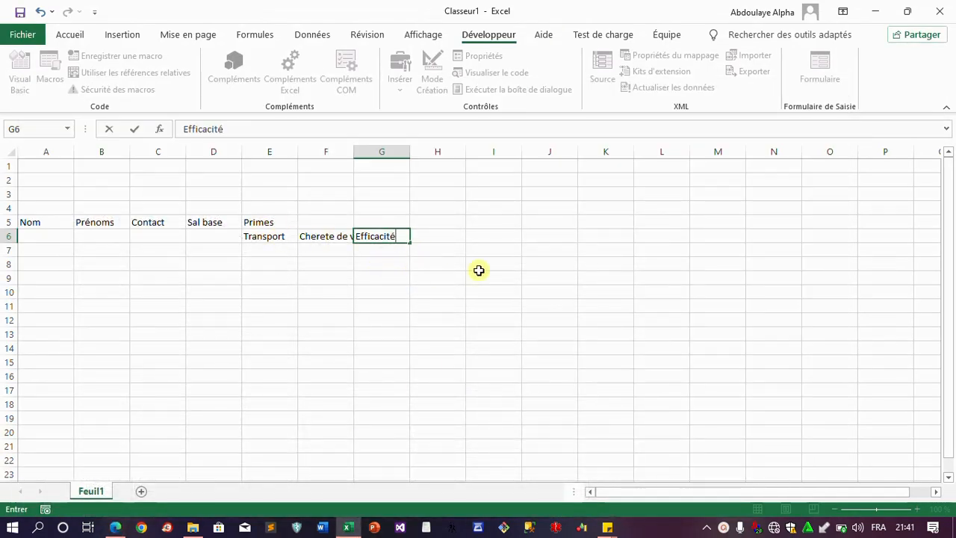
click(431, 225)
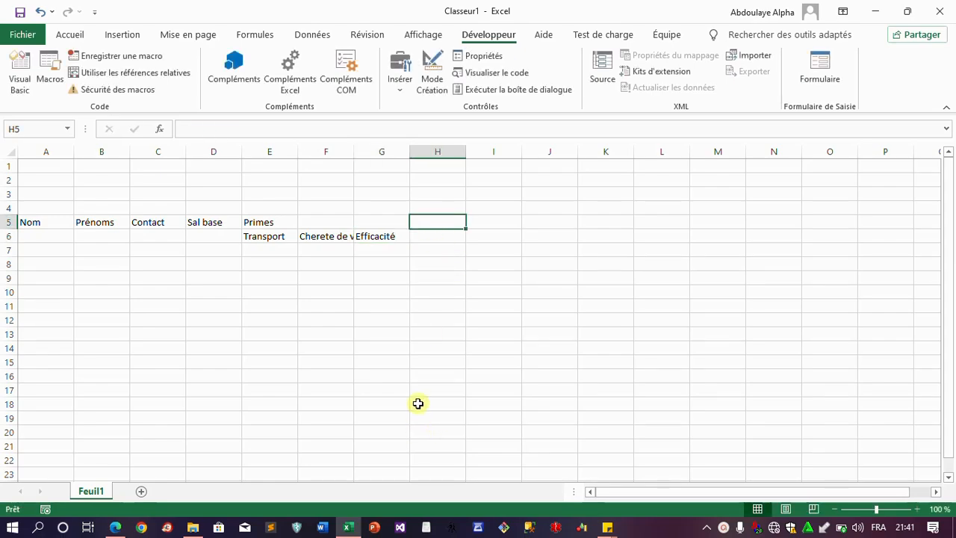
Add the headers Indemnité in H5 and Sal brut in I5
text(Indem)
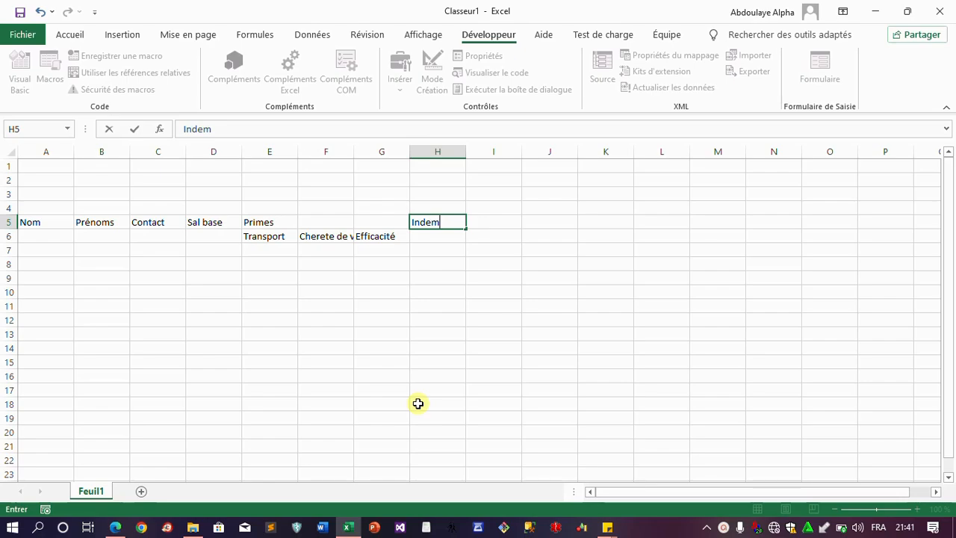
text(é)
click(116, 527)
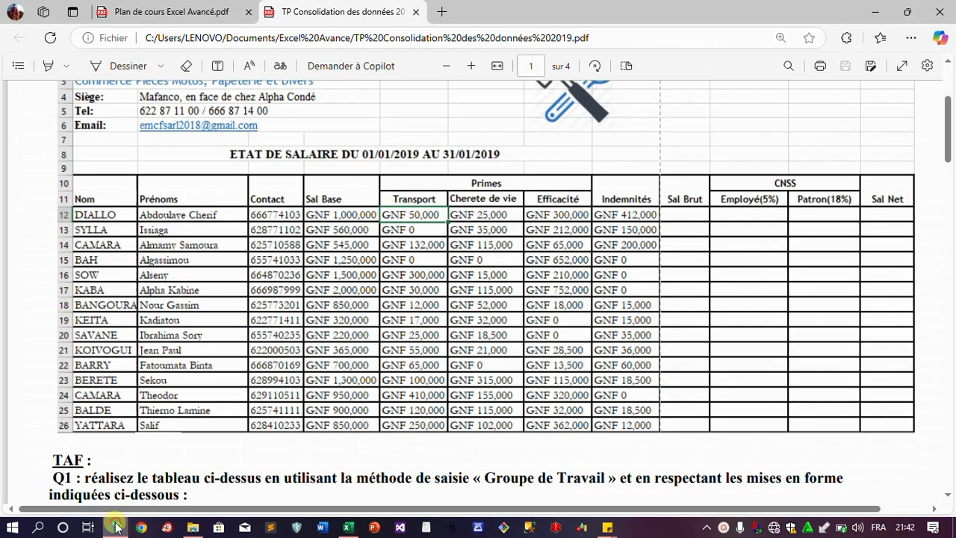
click(115, 528)
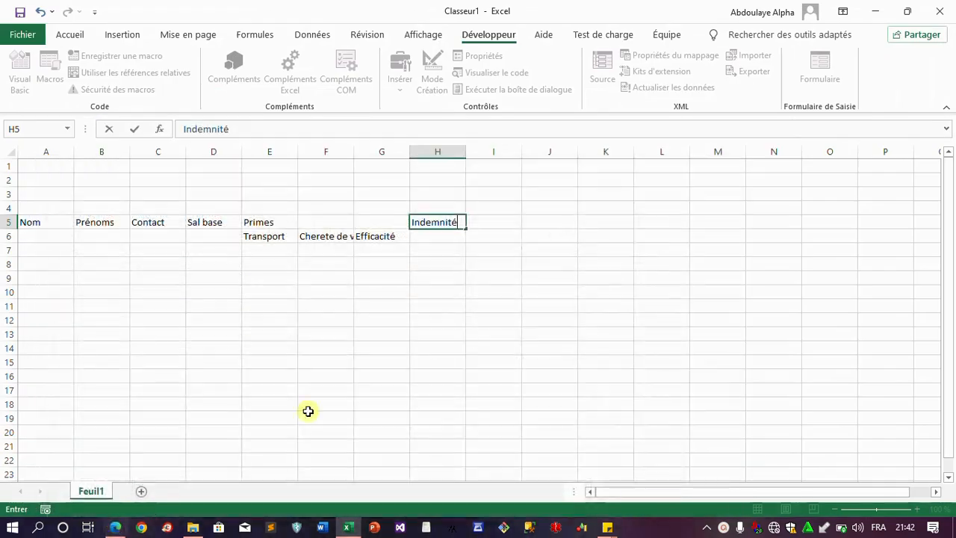
click(491, 222)
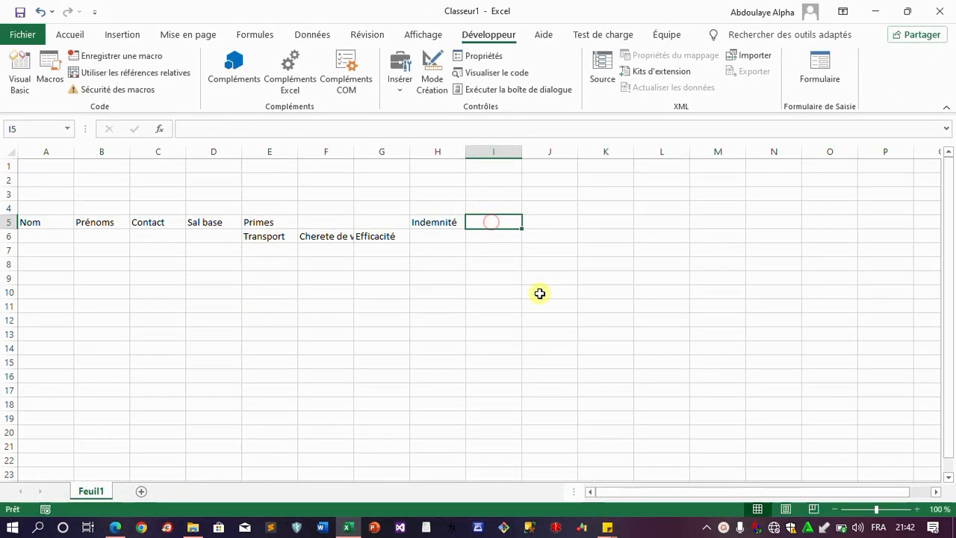
text(Sal brut)
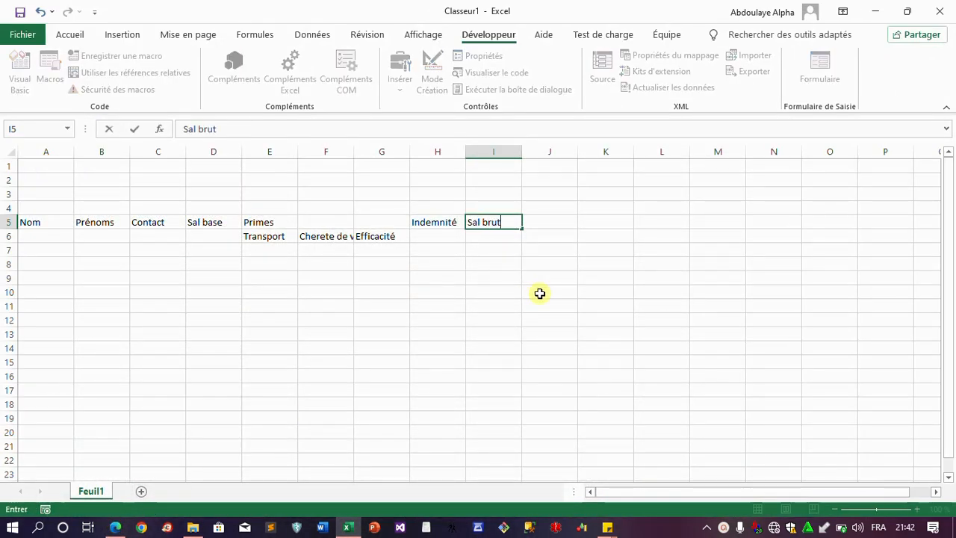
key(Tab)
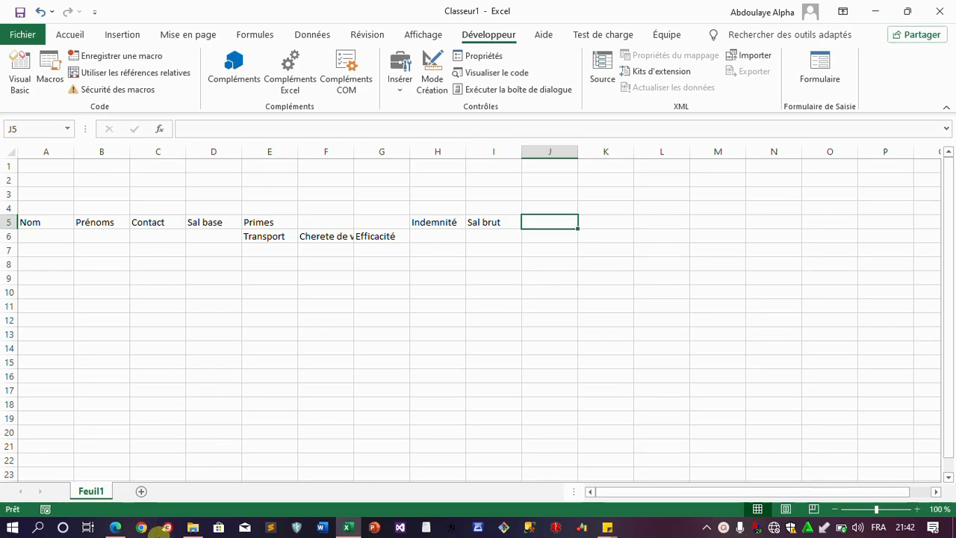
Type the CNSS header in J5 after checking the reference table
click(116, 527)
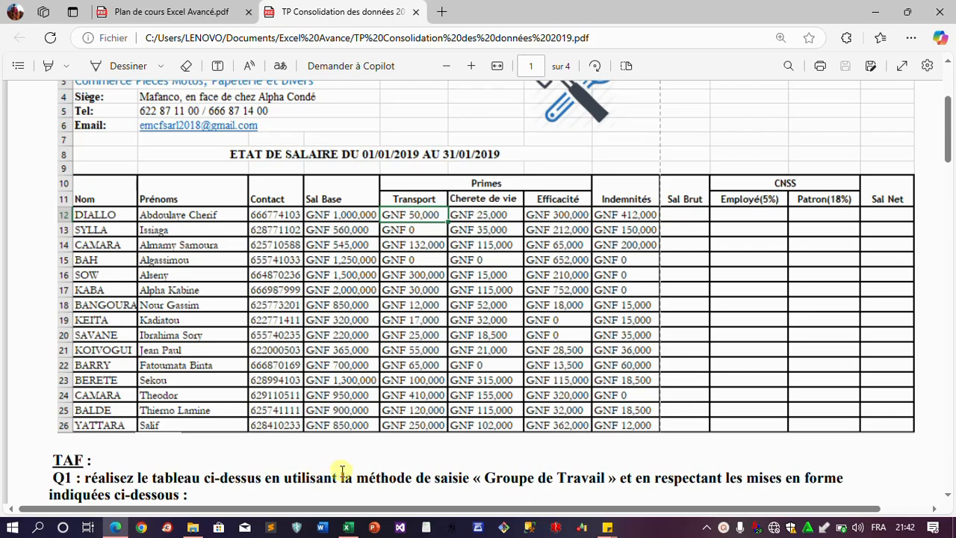
mouse_move(352, 530)
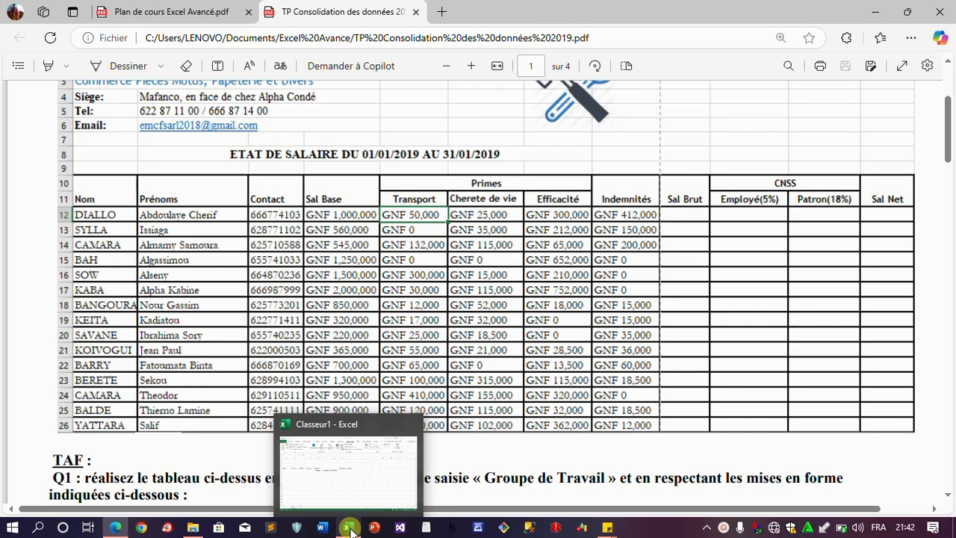
click(352, 530)
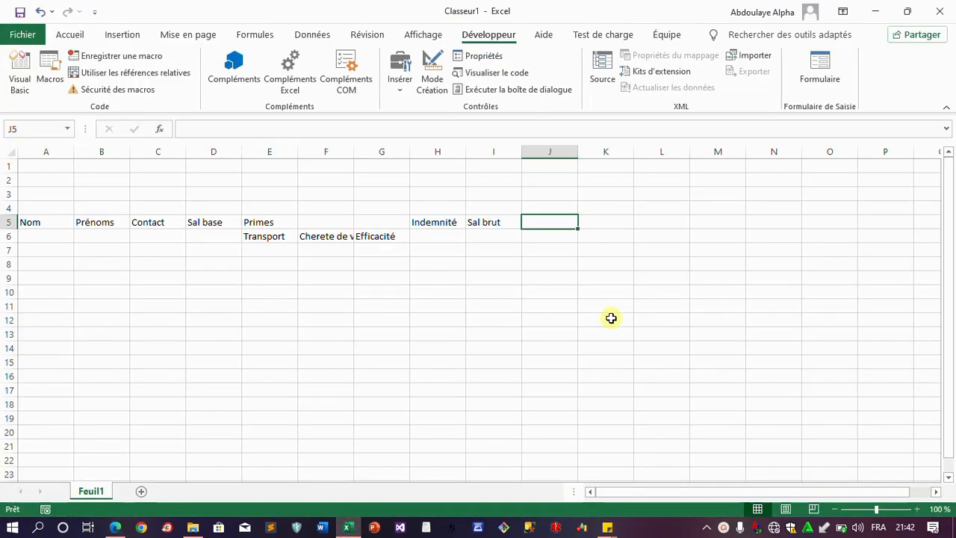
text(CNS)
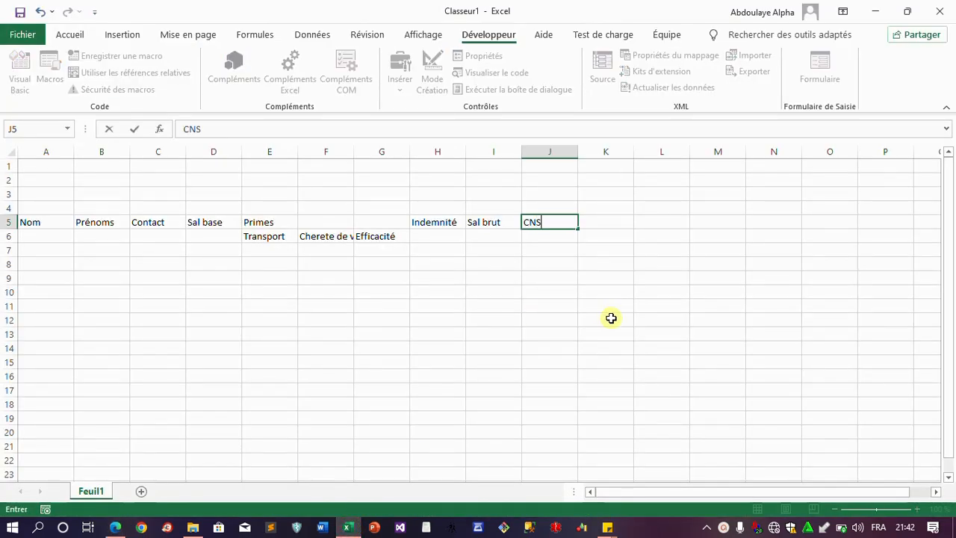
text(S)
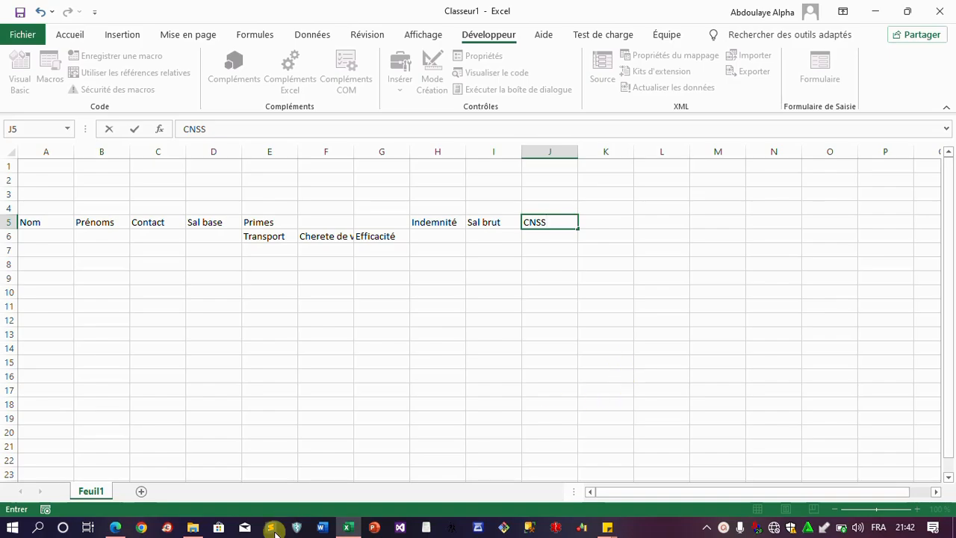
click(116, 529)
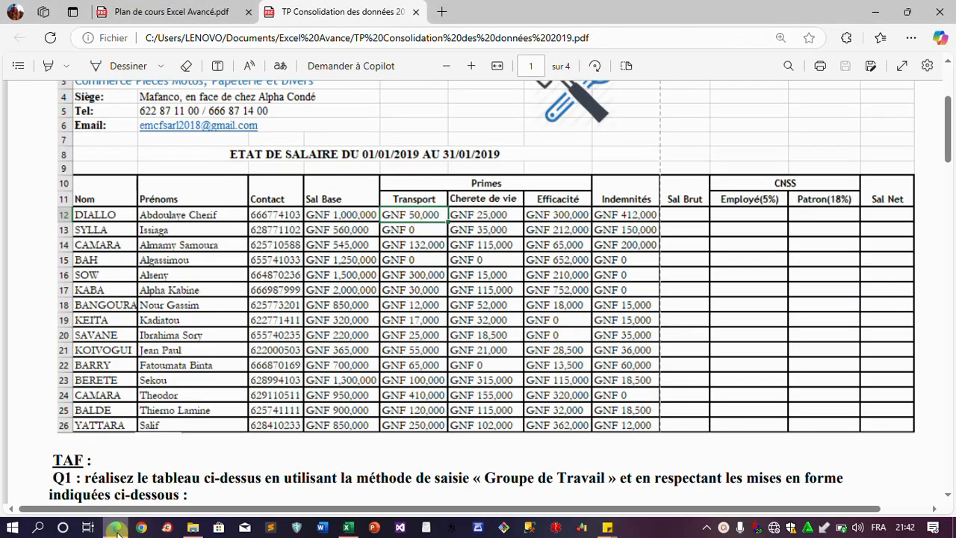
click(115, 529)
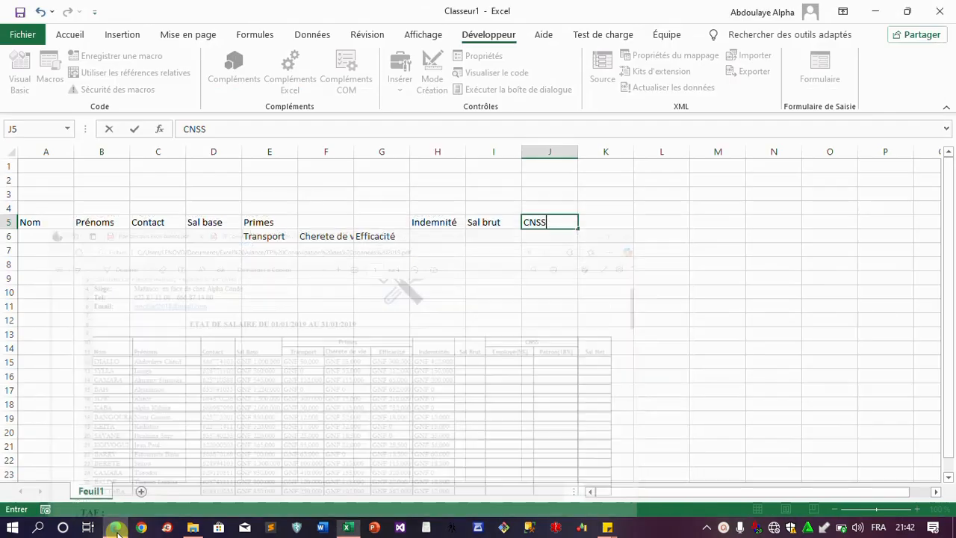
Enter Employé(5%) in J6 and Patron(18%) in K6, widening column J to fit
click(549, 235)
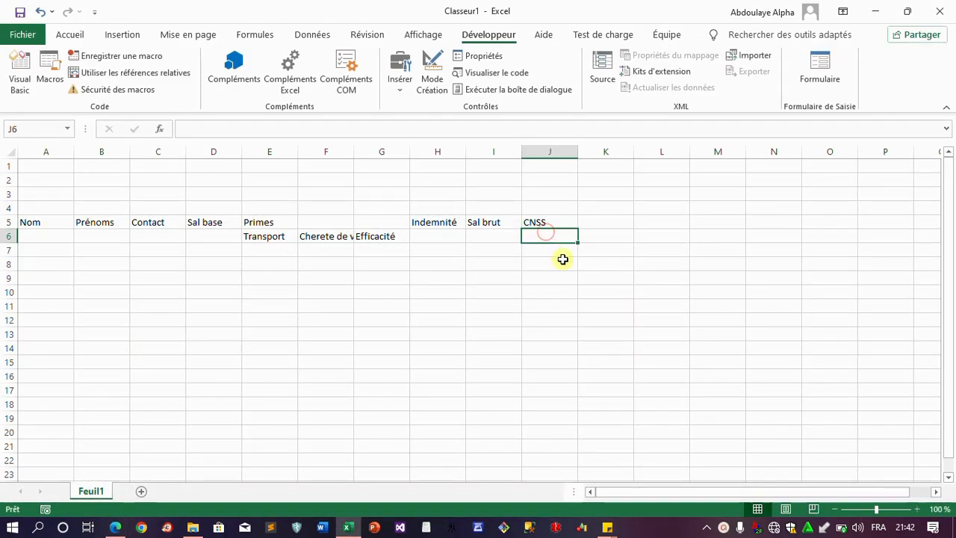
text(Employé()
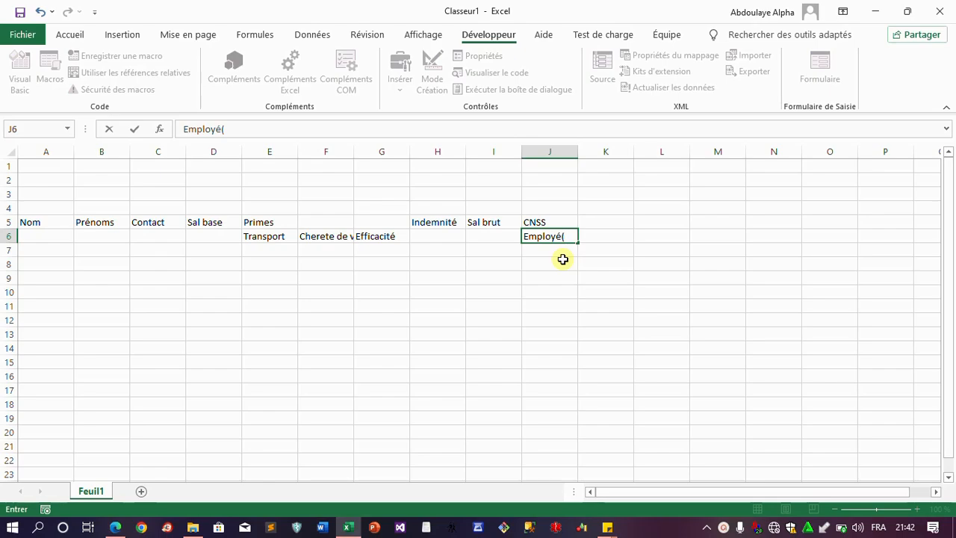
text(5%))
key(Tab)
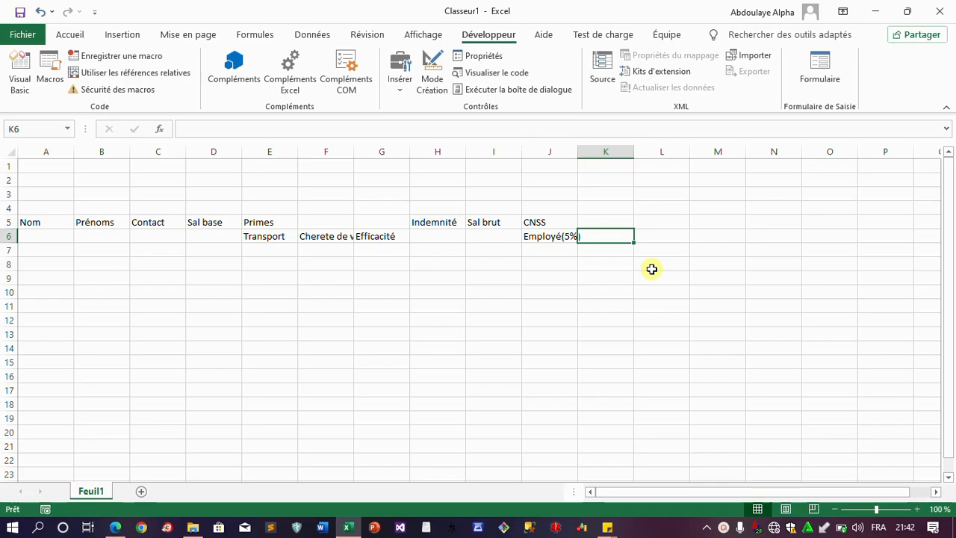
click(115, 527)
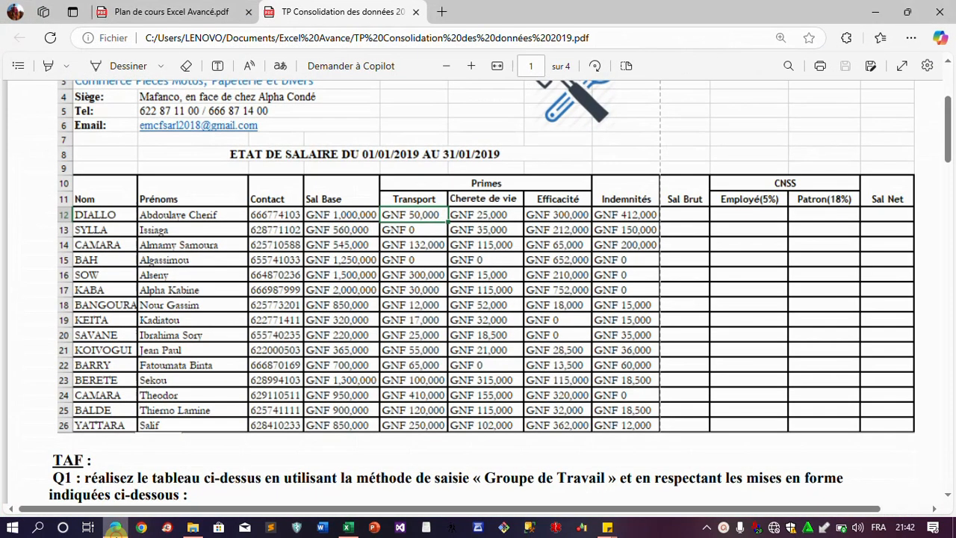
click(115, 527)
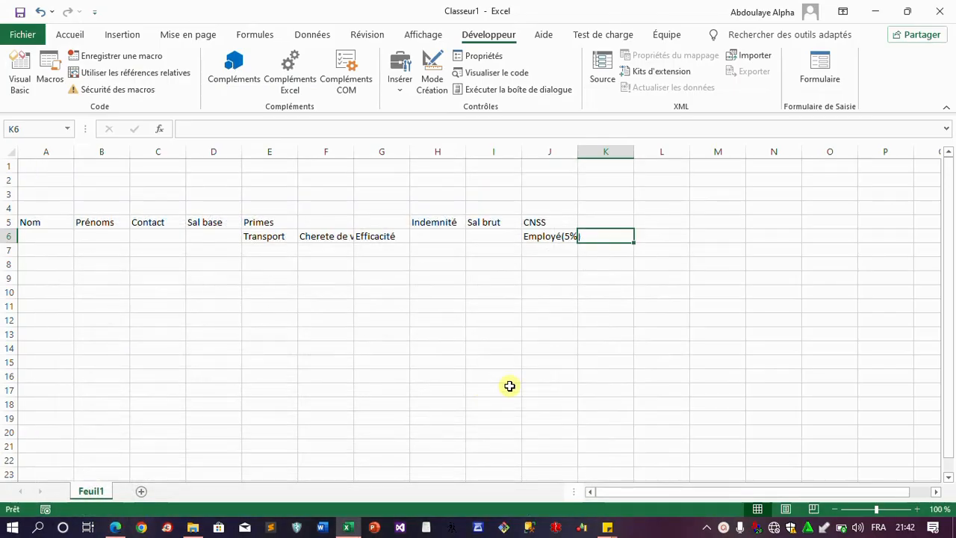
text(Patron)
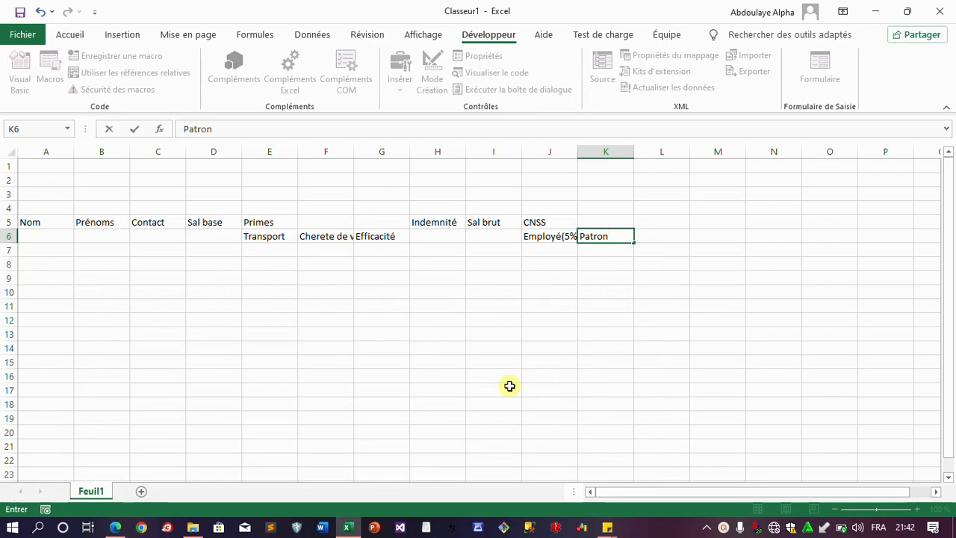
text((18%))
key(Tab)
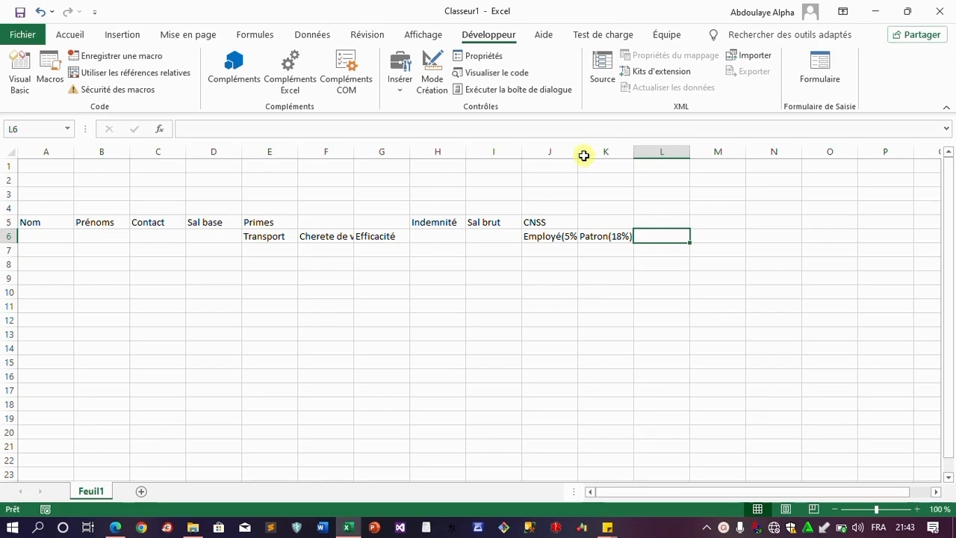
drag(578, 153, 649, 154)
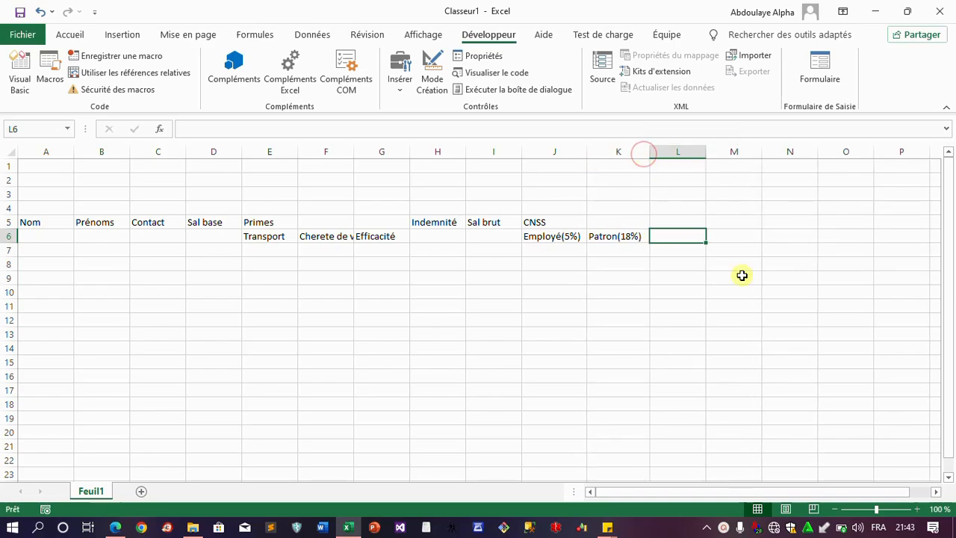
Add the final header Sal Net in L5
click(117, 527)
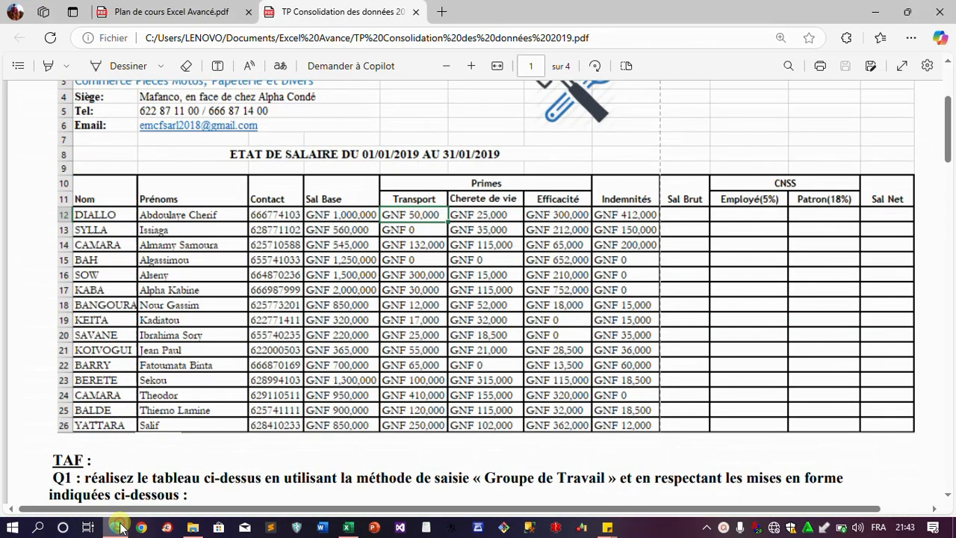
click(116, 528)
click(676, 223)
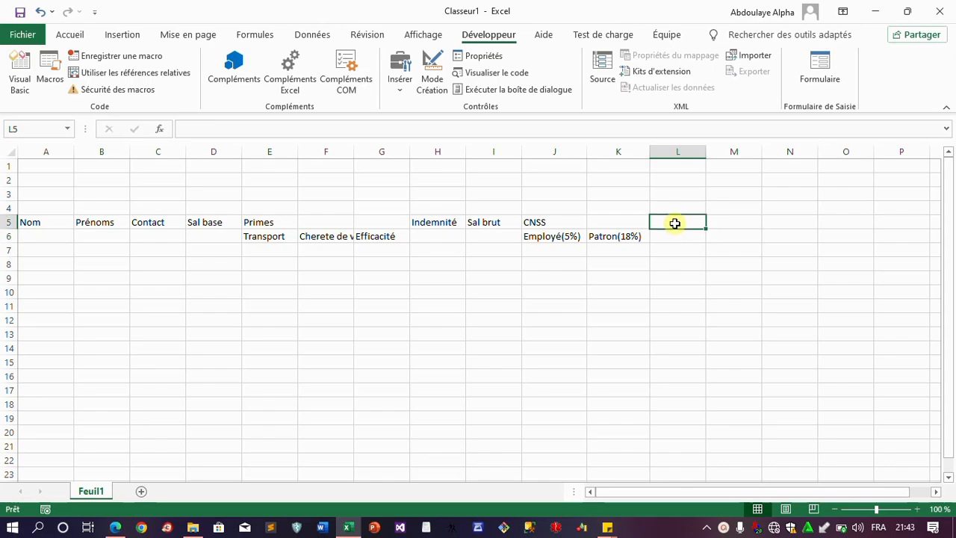
text(Sal)
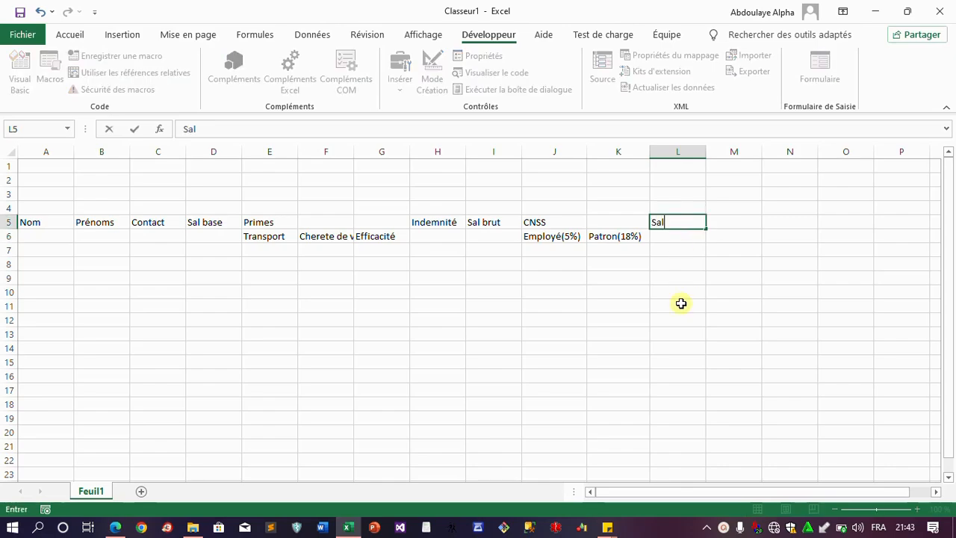
text( Net)
key(Return)
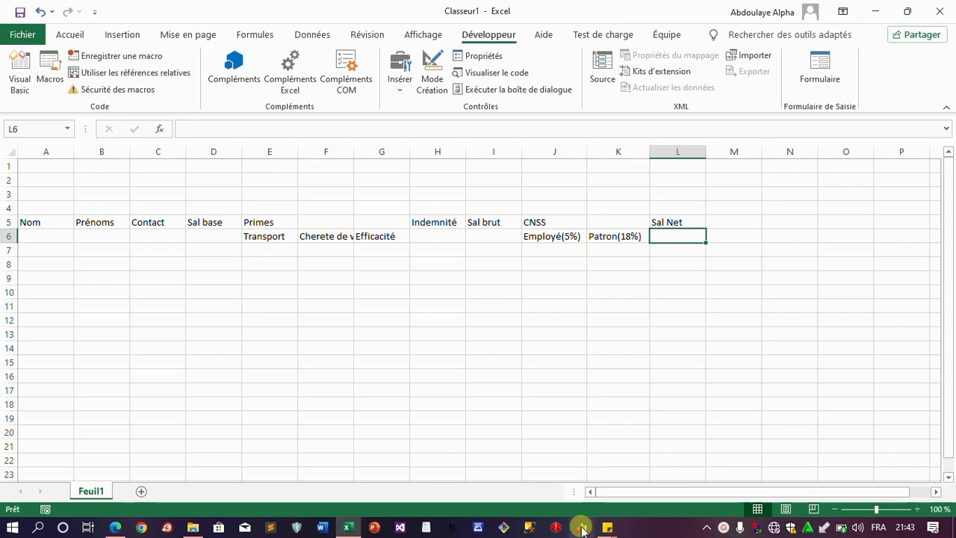
Select D6 in the payroll table and launch Formulaire, which raises the column-labels warning
click(756, 526)
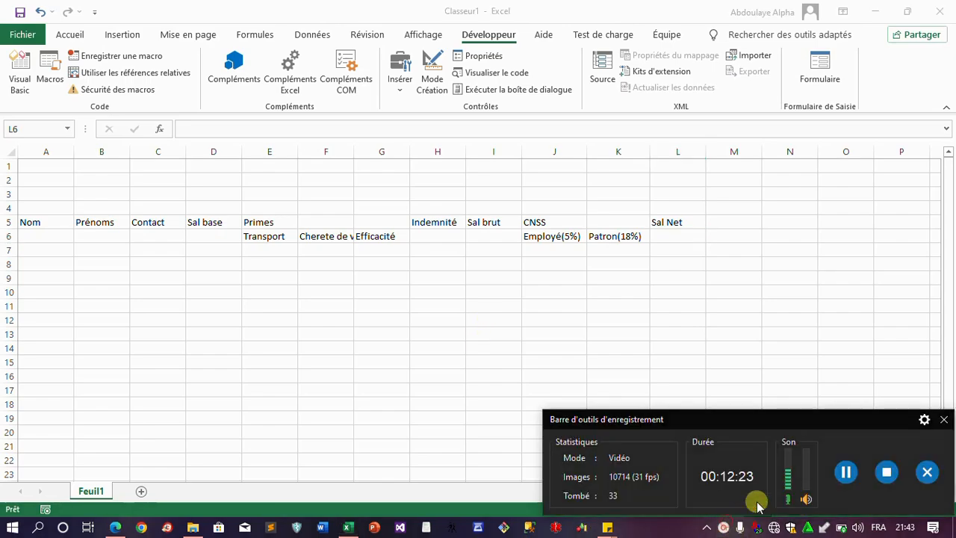
click(845, 471)
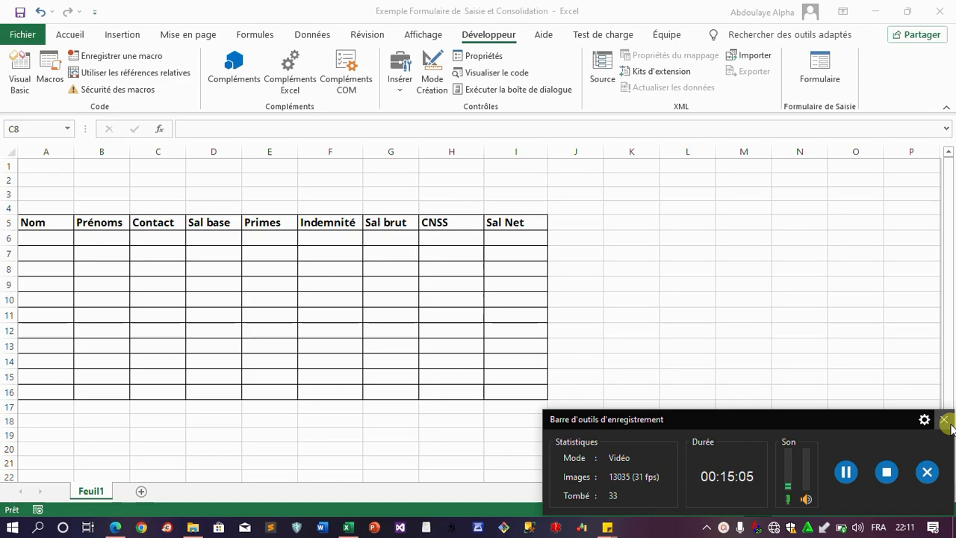
click(945, 419)
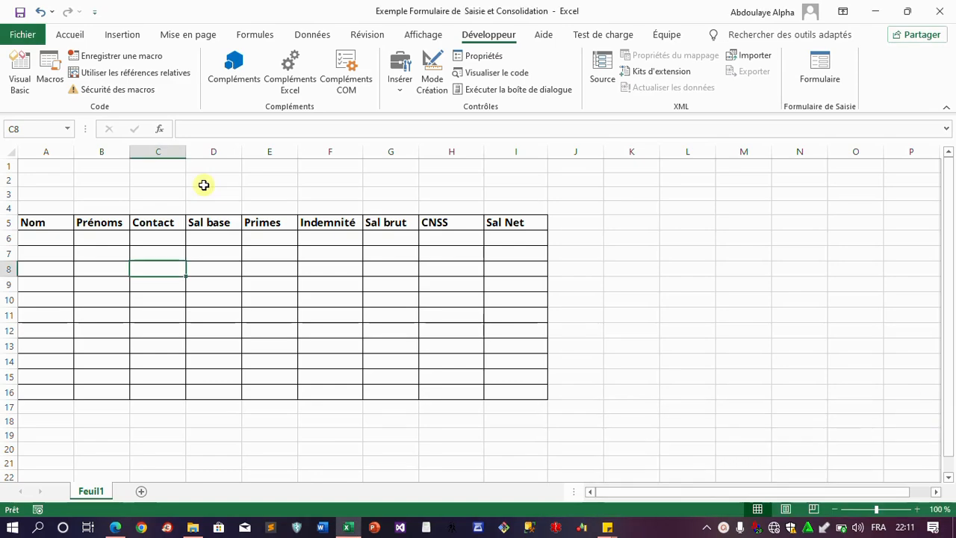
click(207, 236)
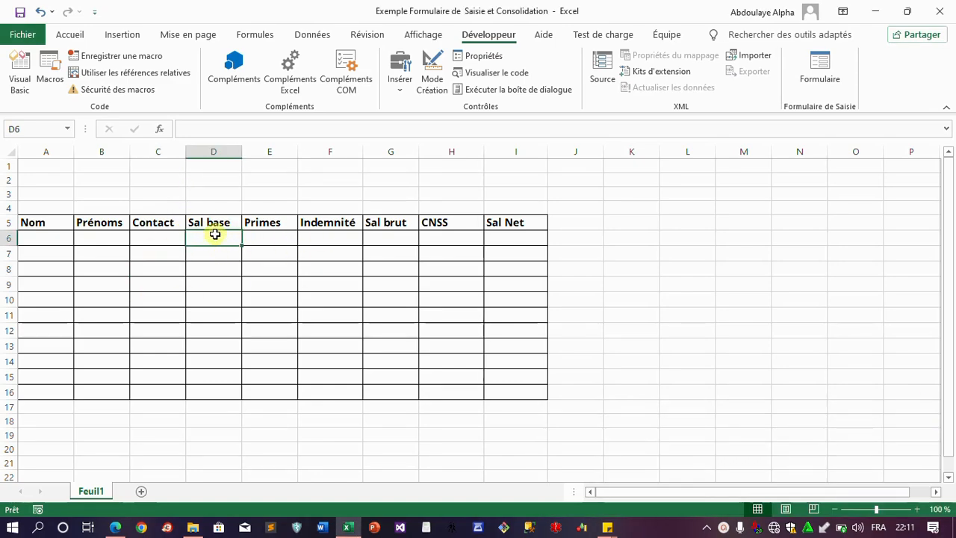
click(825, 80)
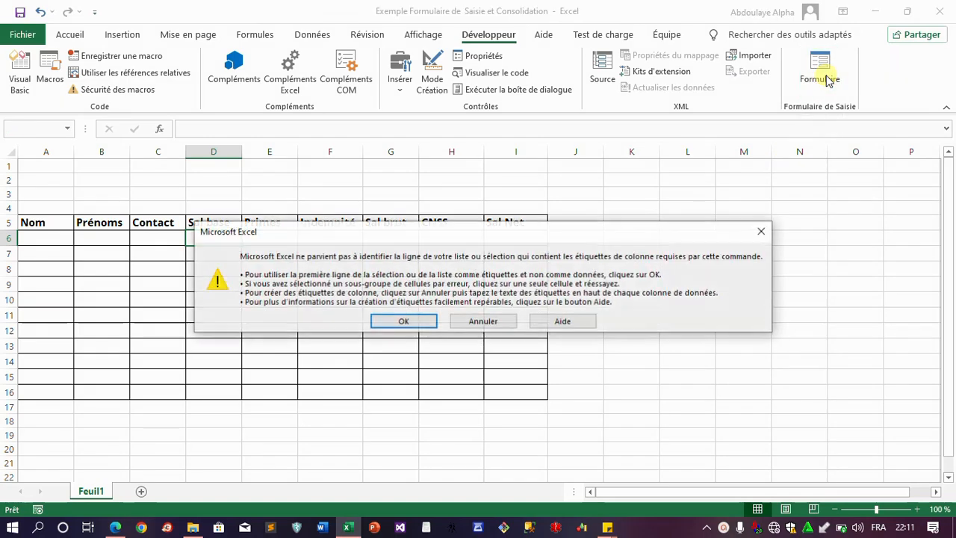
drag(398, 213, 393, 168)
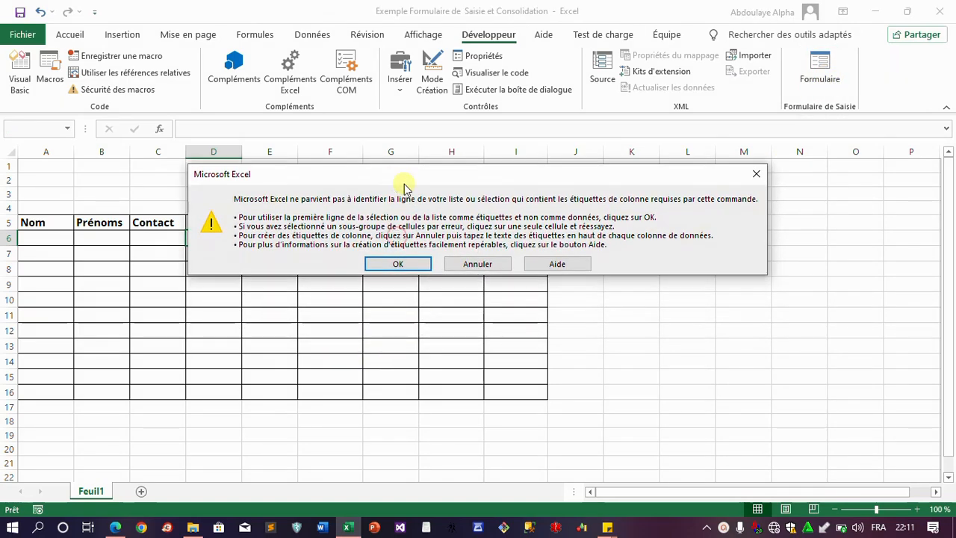
Accept row 5 as labels and start the first employee's record with name, first name and contact
click(393, 265)
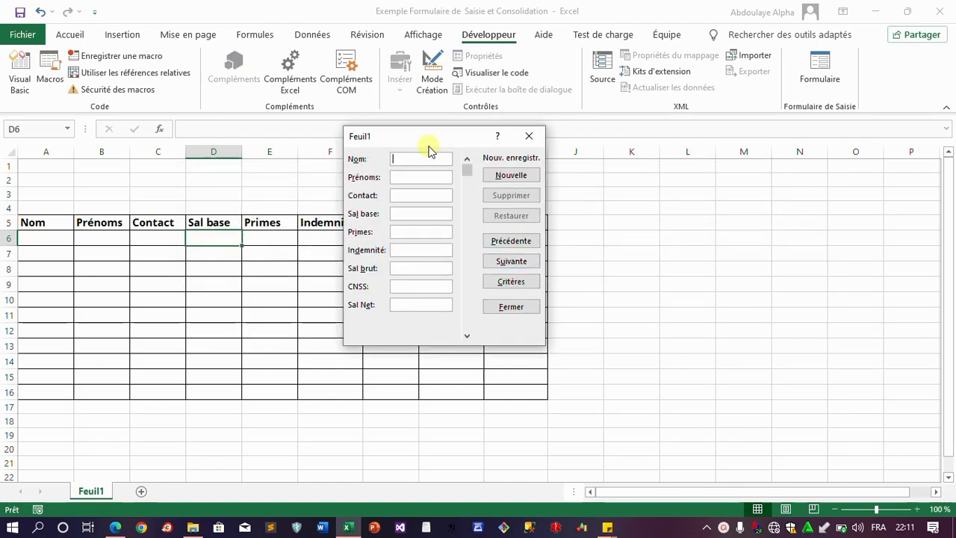
drag(427, 136, 446, 131)
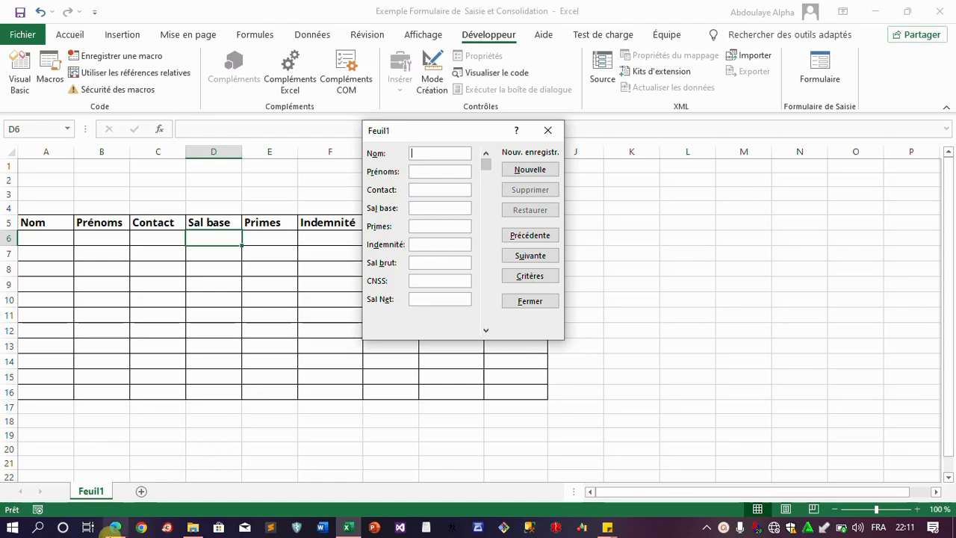
click(115, 527)
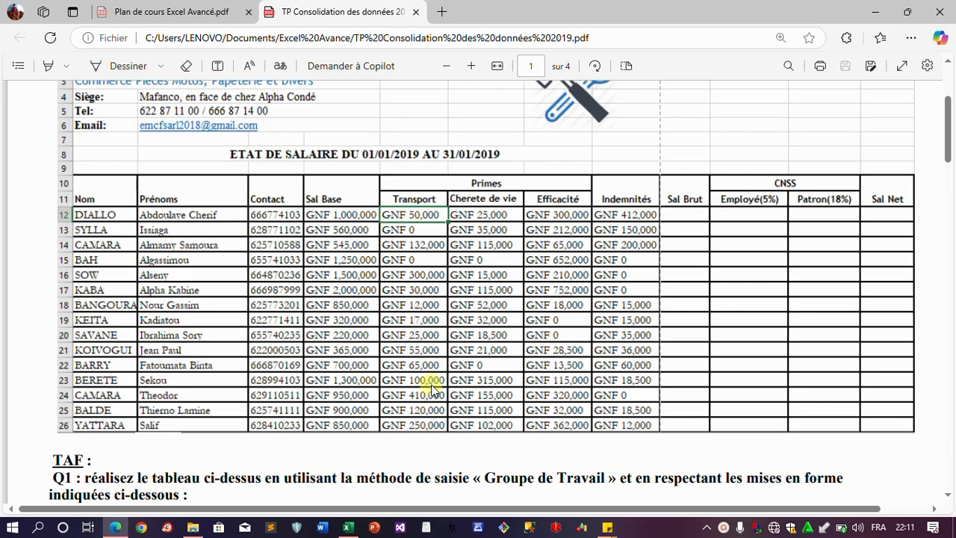
click(348, 527)
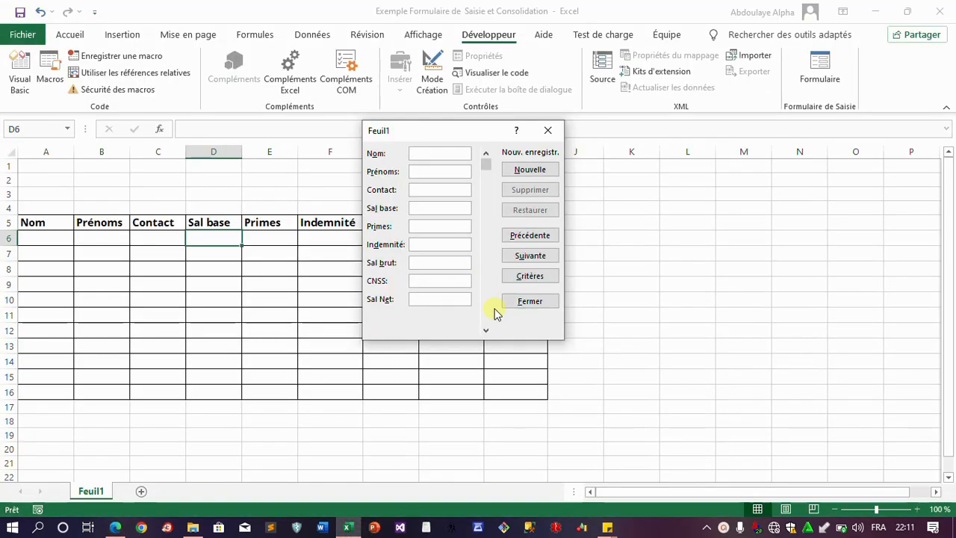
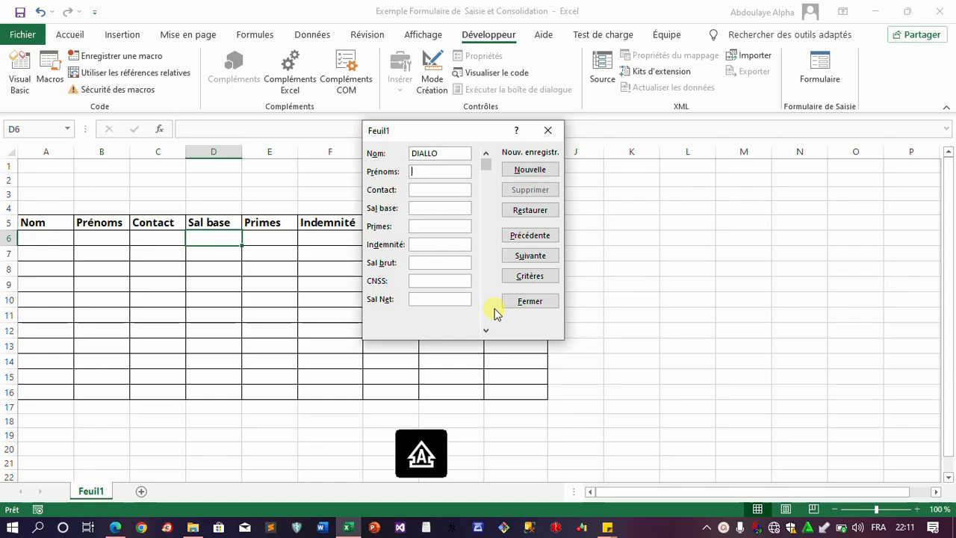
key(Tab)
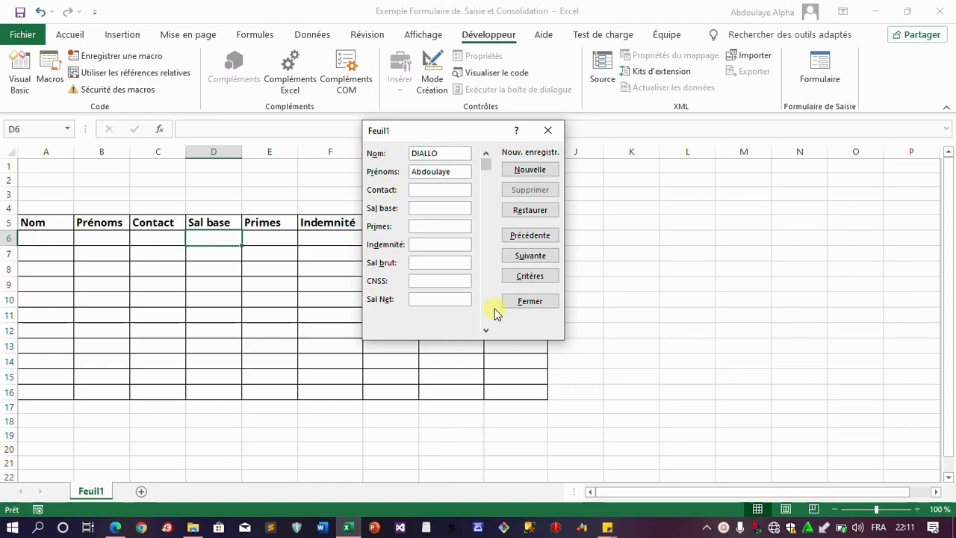
key(Tab)
text(666)
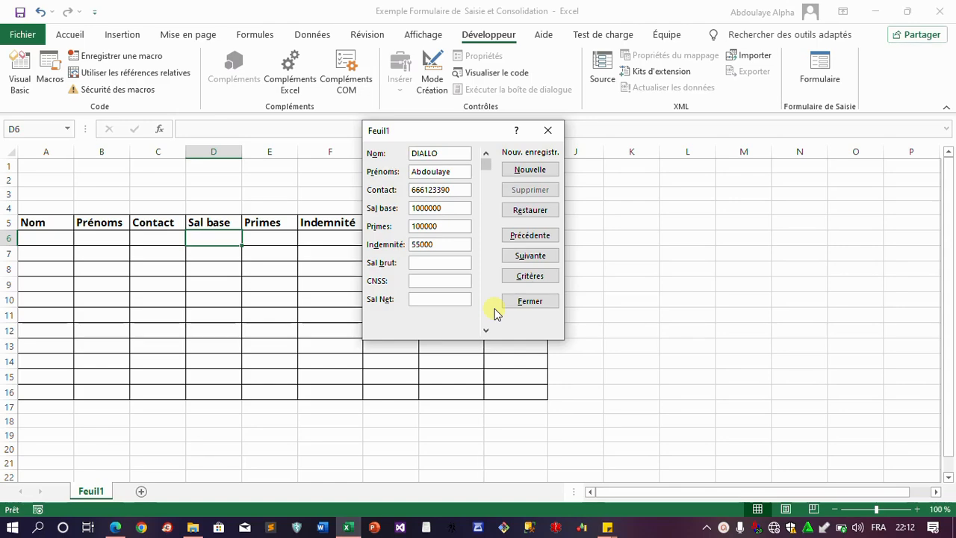
Save the first employee record into row 6 and move the form off the table
click(539, 171)
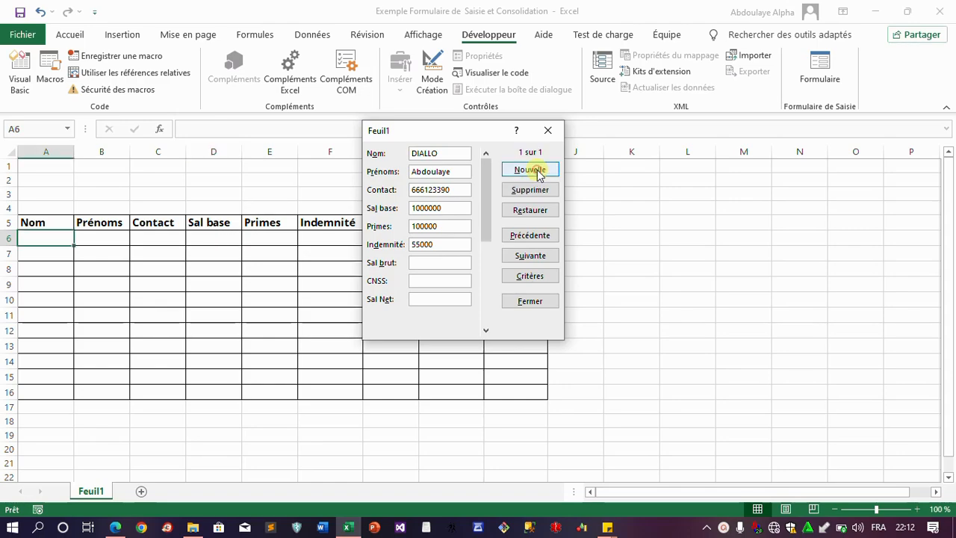
drag(449, 131, 648, 220)
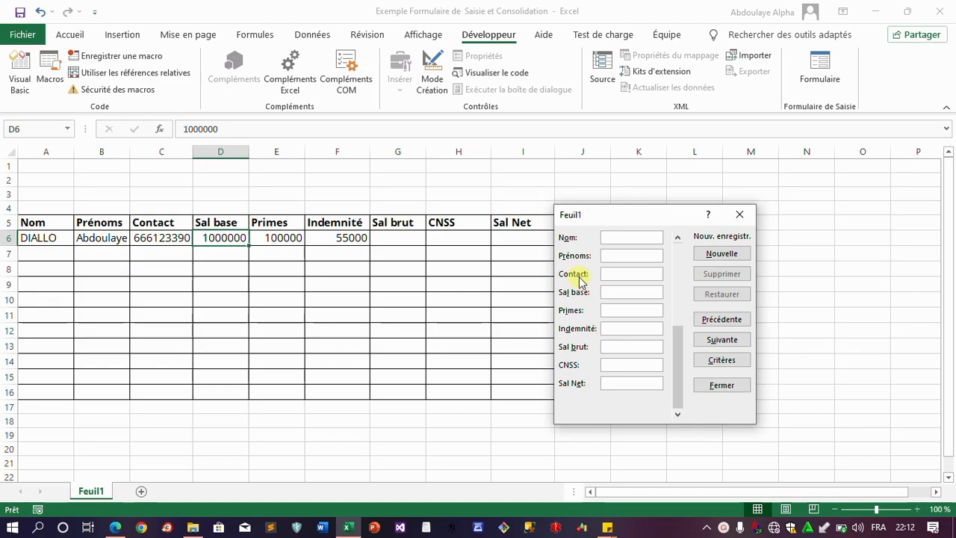
drag(635, 214, 585, 98)
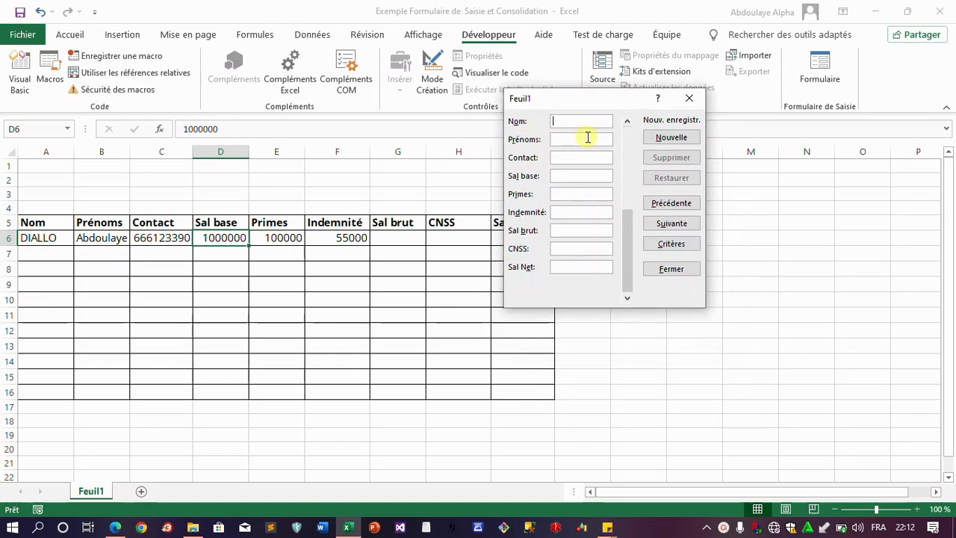
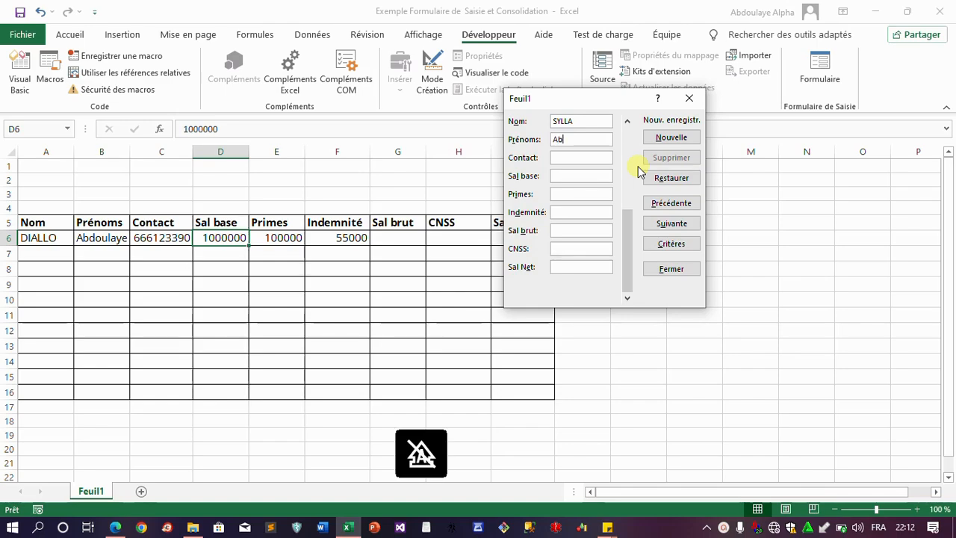
Enter the second employee's name, contact, and salaries 2500000, 200000 and 160000
key(Tab)
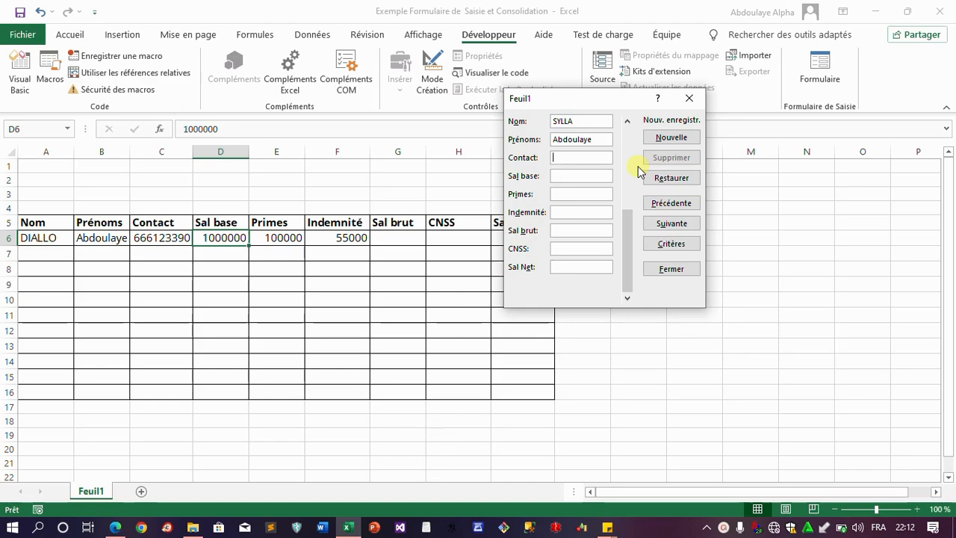
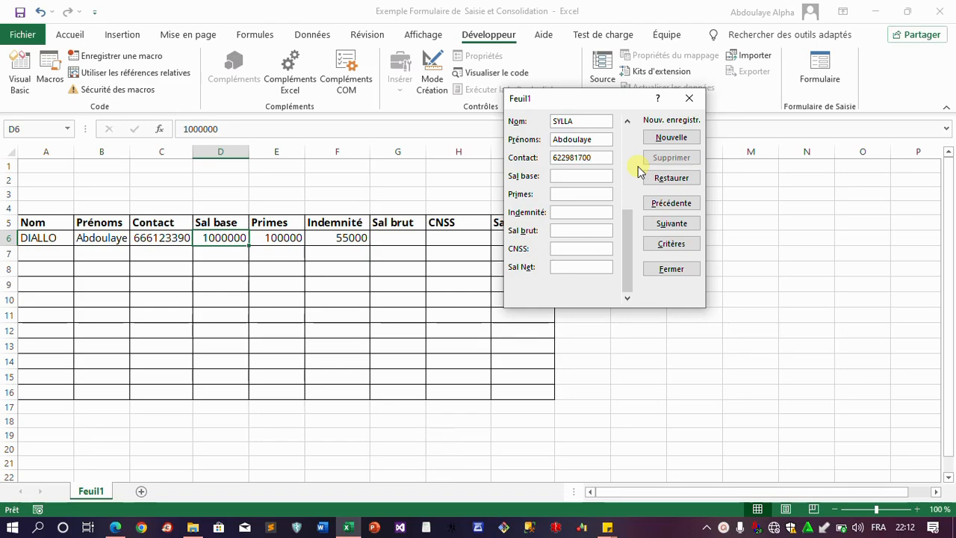
key(Tab)
text(250000)
text(20000)
text(160)
Save record two, then enter and save the third employee (1500000, 55000, 150000)
click(689, 136)
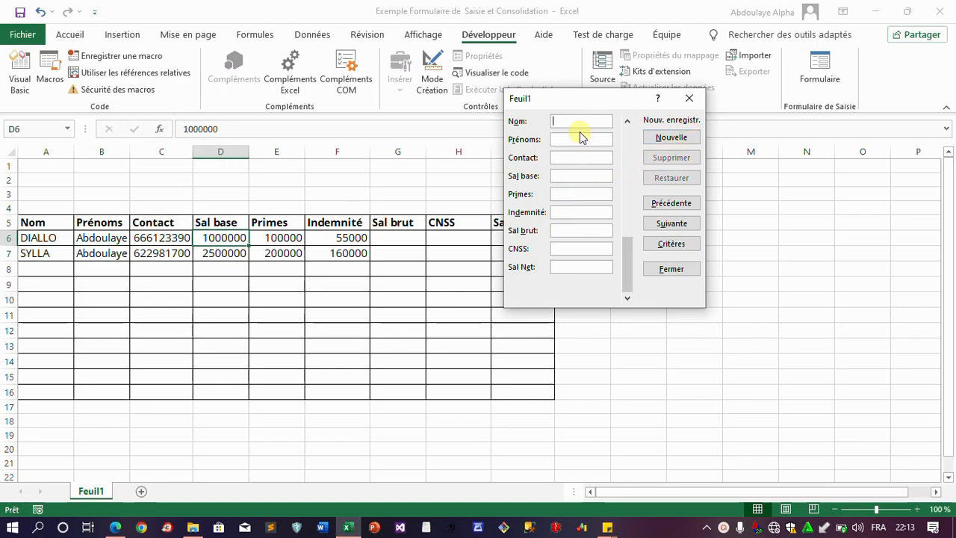
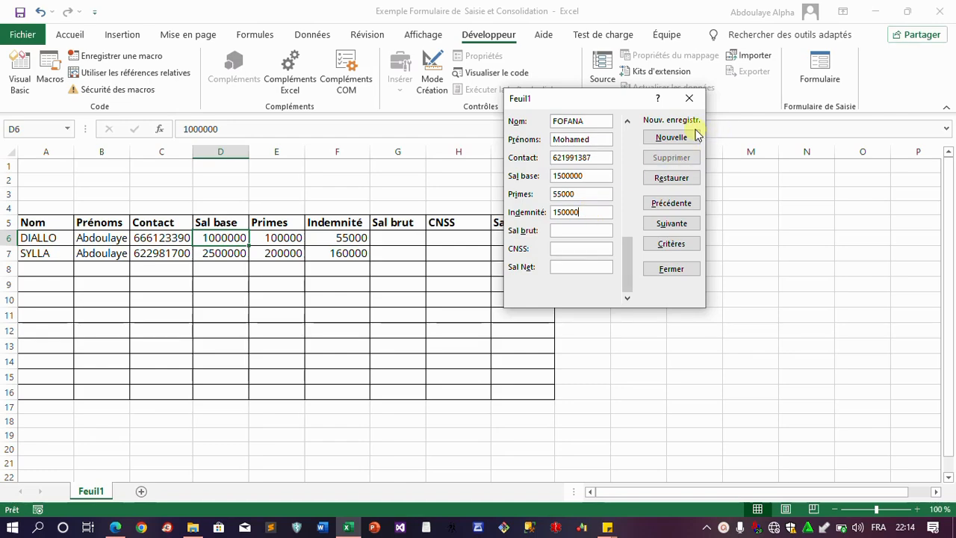
click(662, 134)
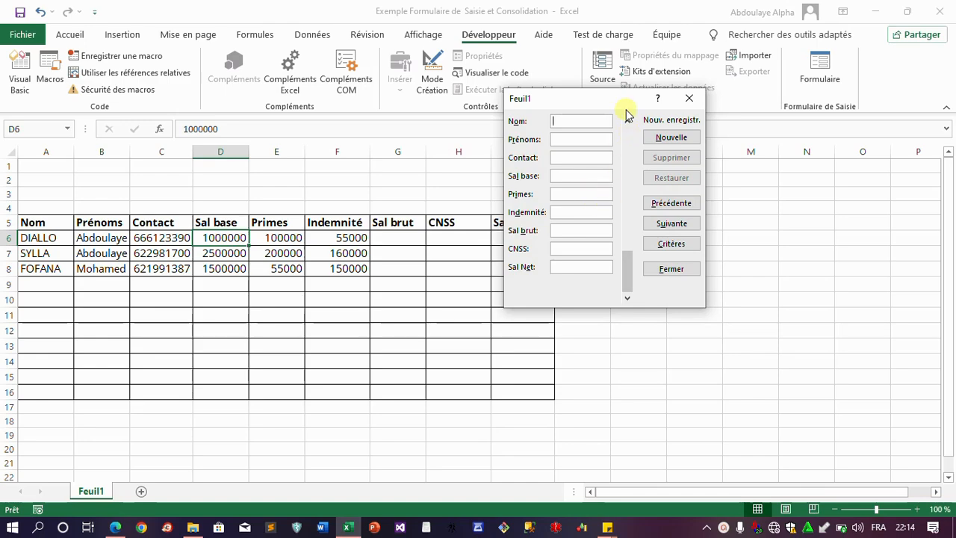
Close the Feuil1 data form and return focus to the worksheet
click(676, 274)
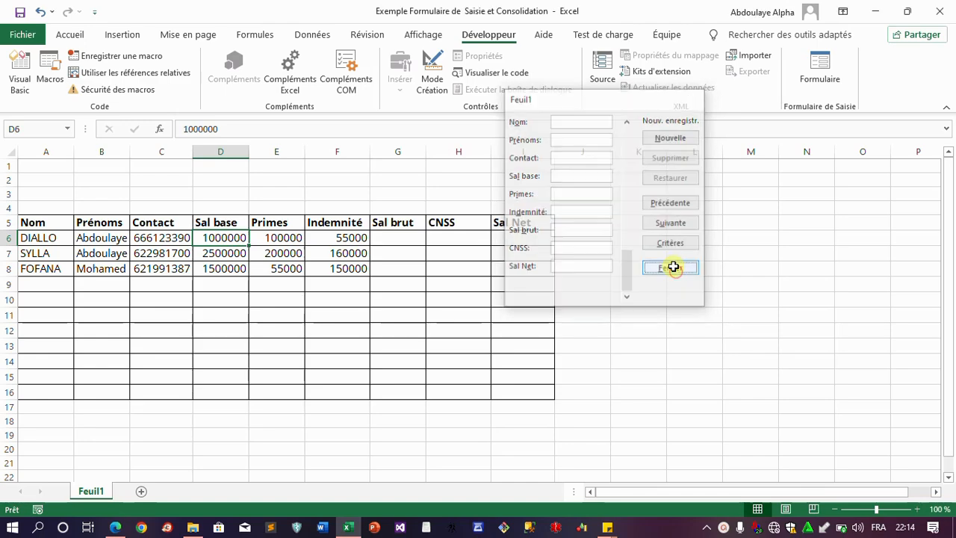
click(725, 527)
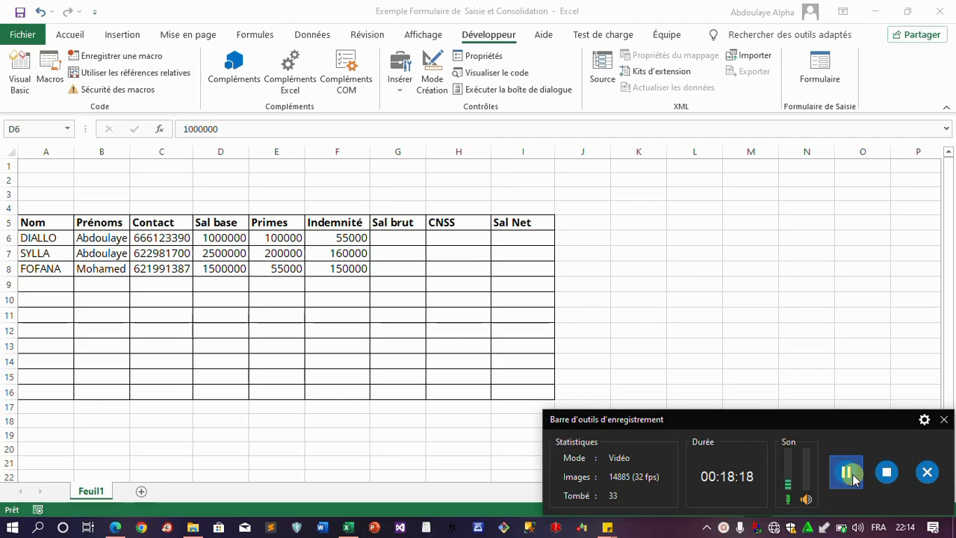
click(942, 417)
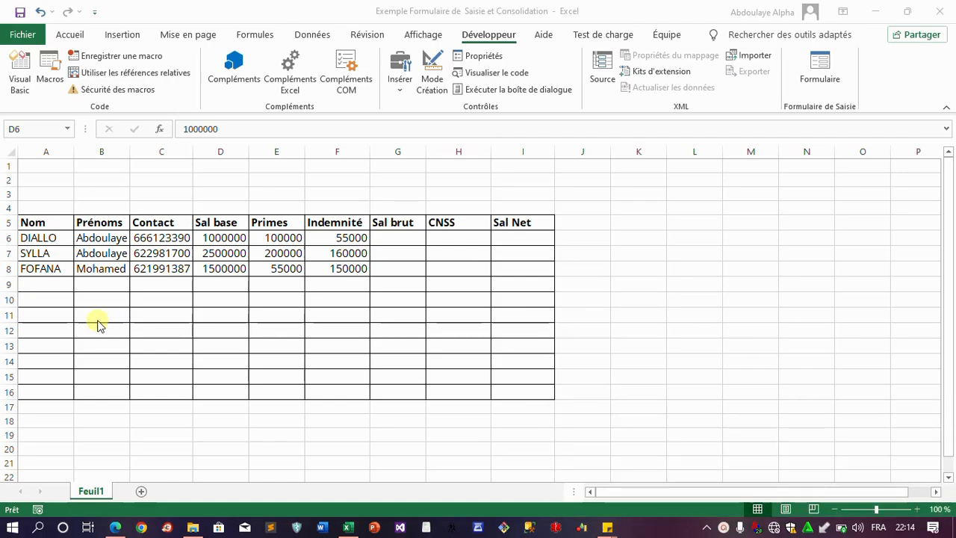
click(114, 279)
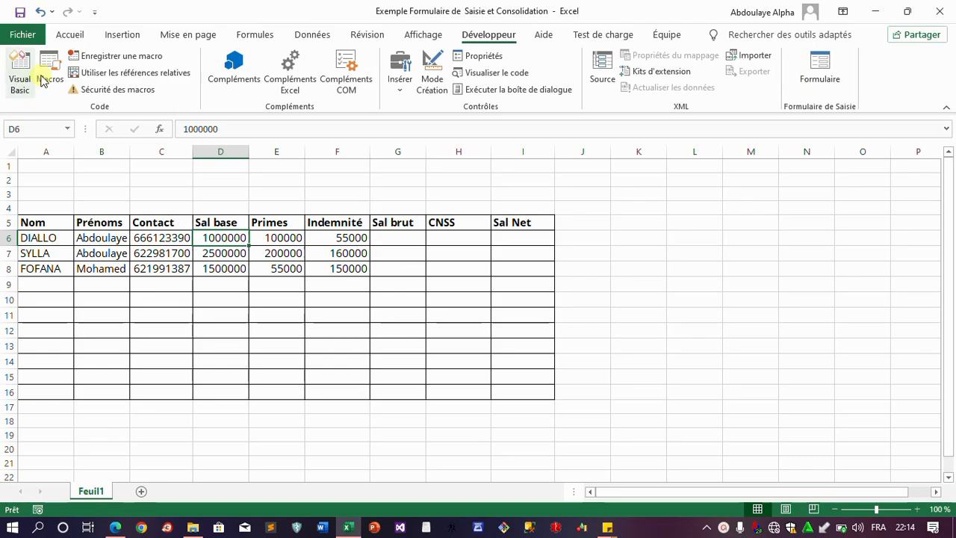
Open Excel Options at Personnaliser le ruban and list 'Commandes non présentes sur le ruban'
click(22, 34)
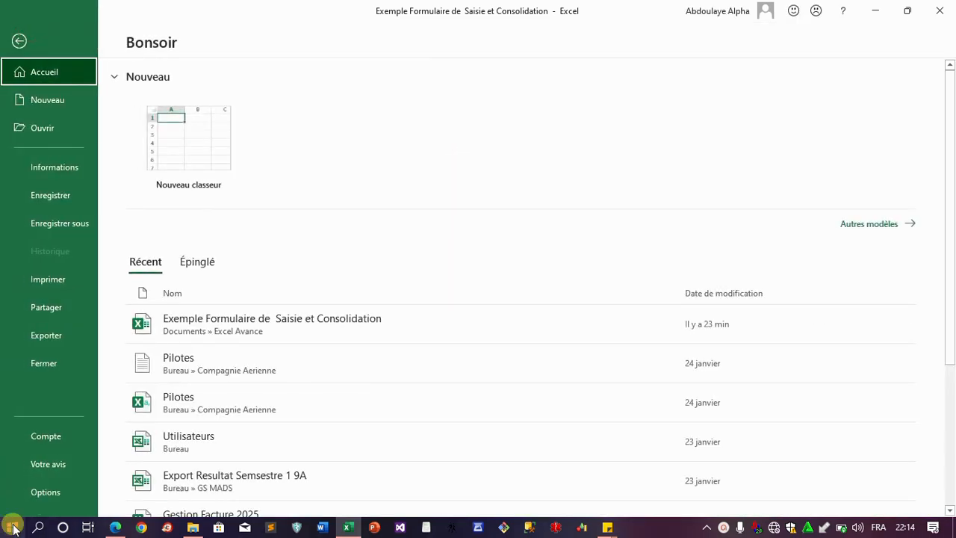
click(45, 494)
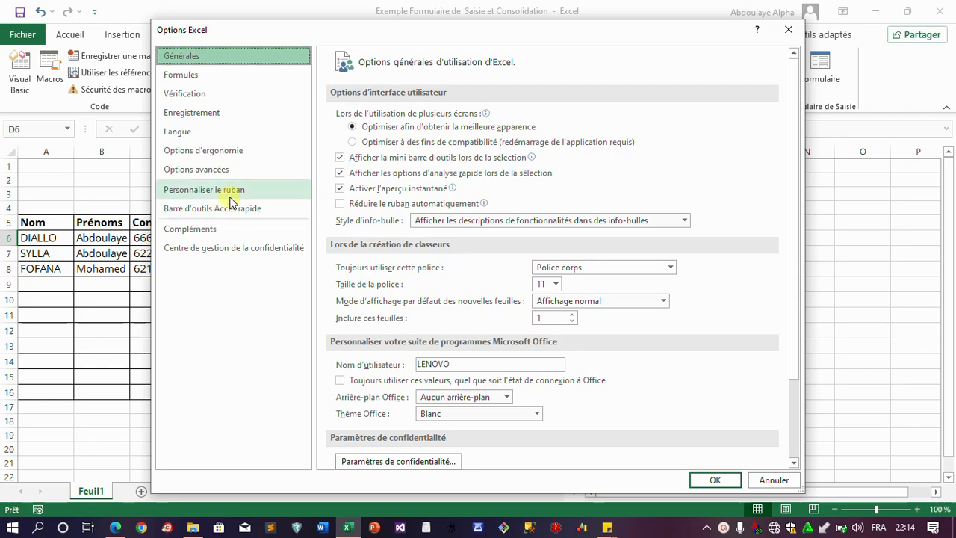
click(233, 191)
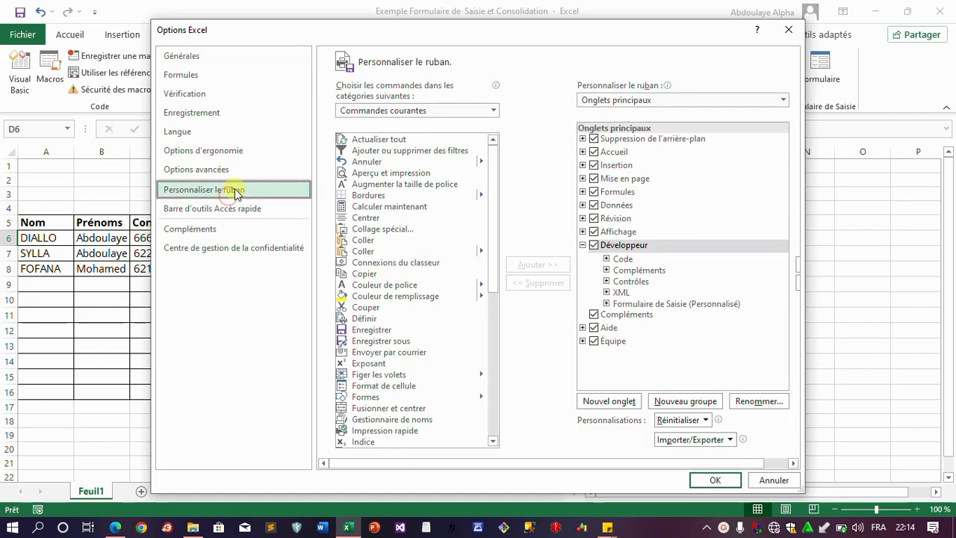
click(438, 110)
click(425, 144)
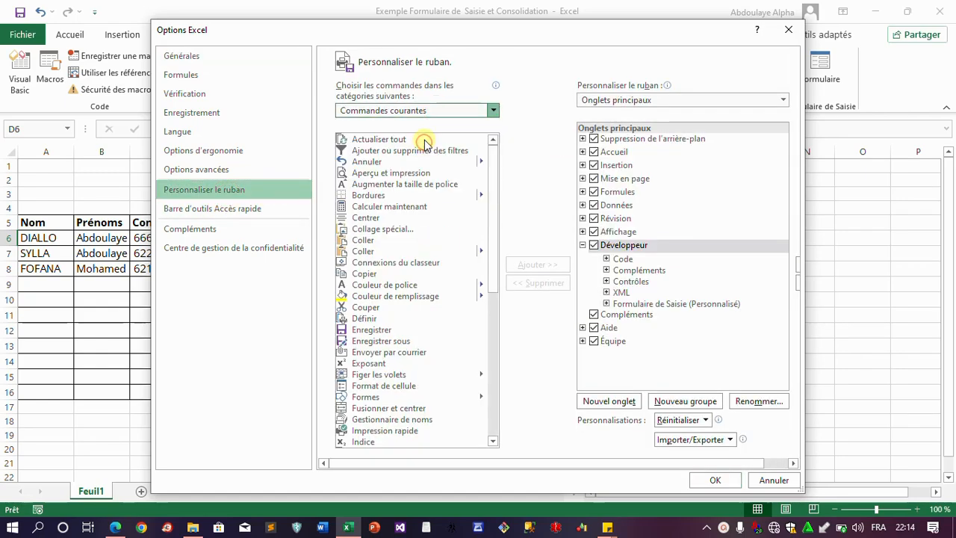
click(374, 319)
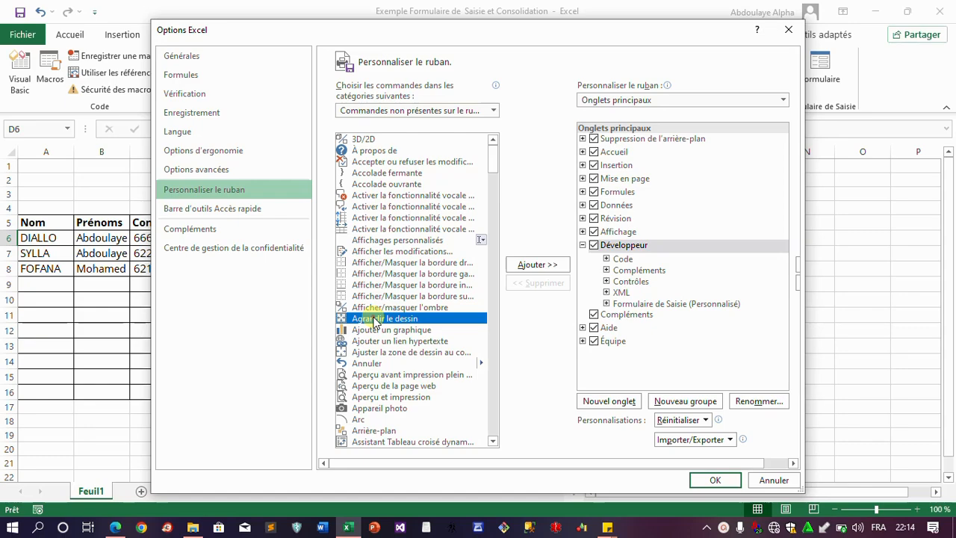
Select Formulaire..., expand the Formulaire de Saisie group, then cancel without saving changes
key(f)
scroll(407, 377, down, 4)
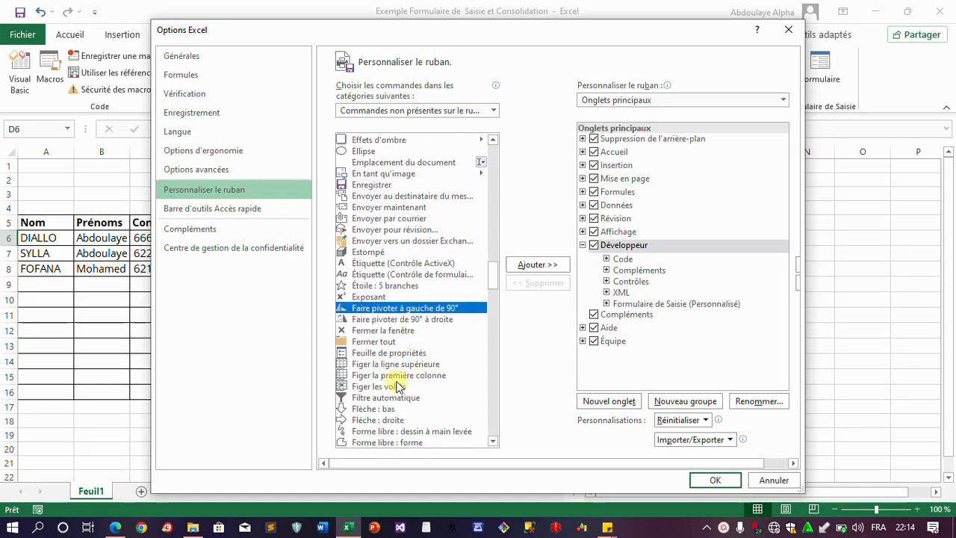
scroll(398, 404, down, 4)
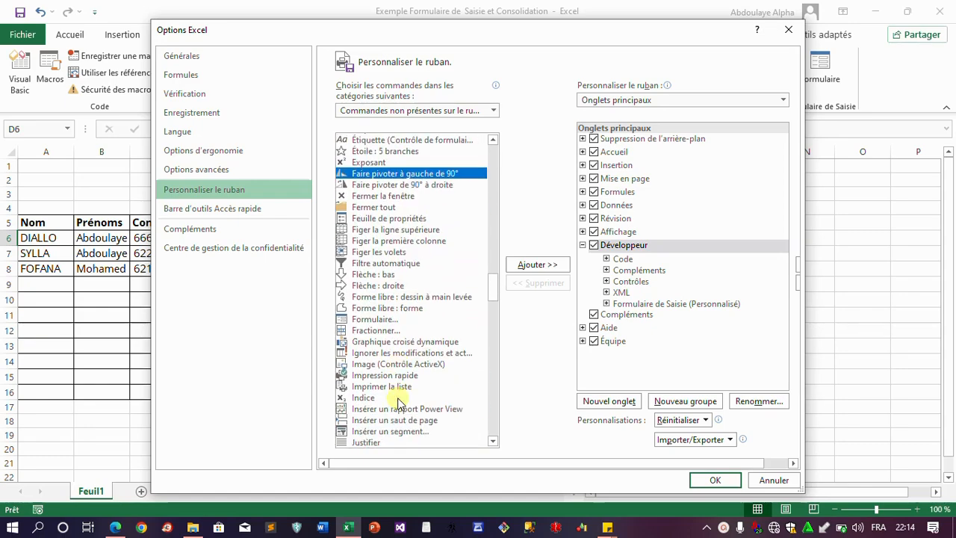
click(394, 321)
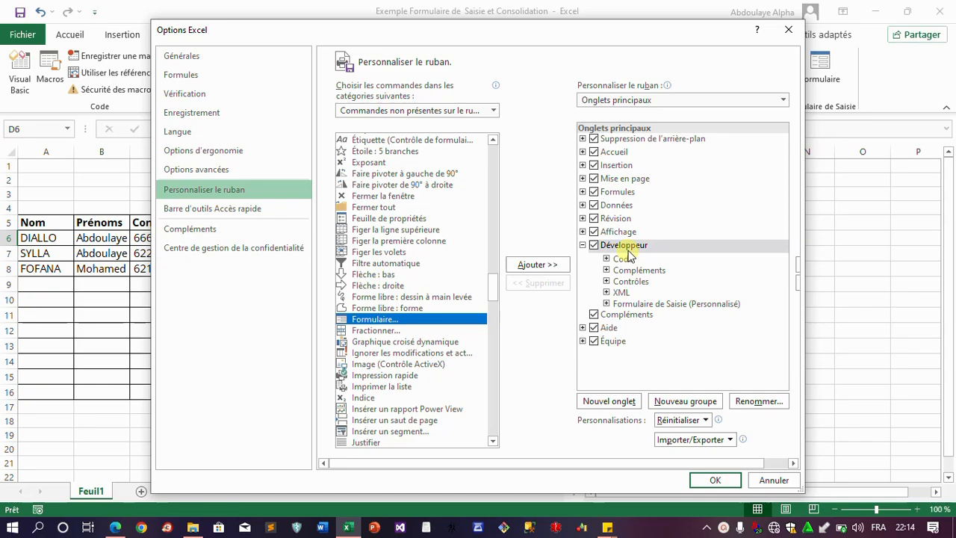
click(606, 303)
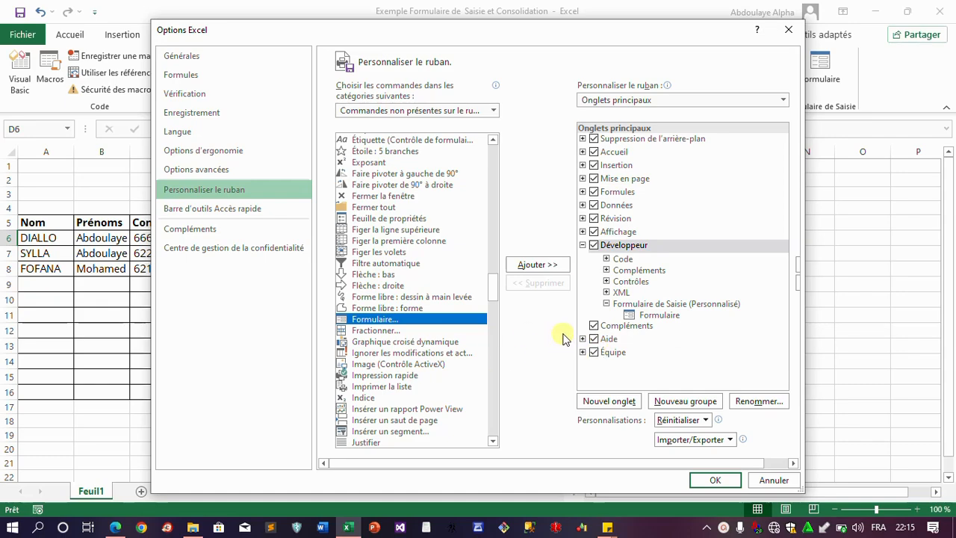
click(774, 482)
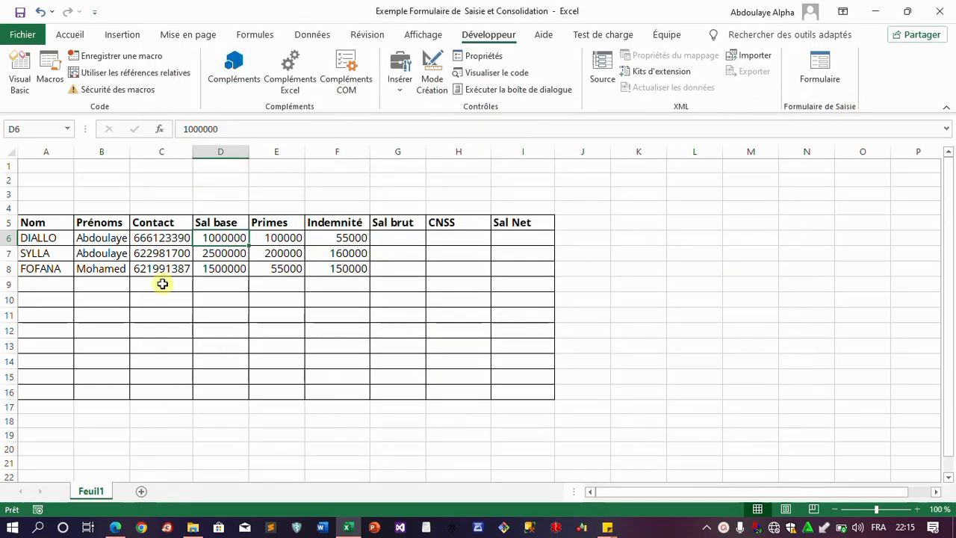
Centre the A5:I5 headers, Nom through Sal Net, both vertically and horizontally
click(293, 284)
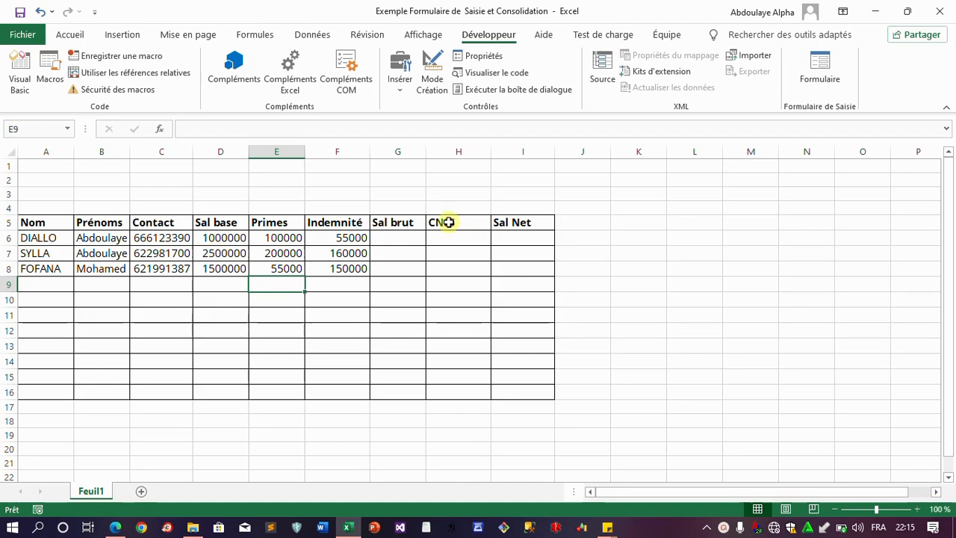
drag(52, 222, 504, 222)
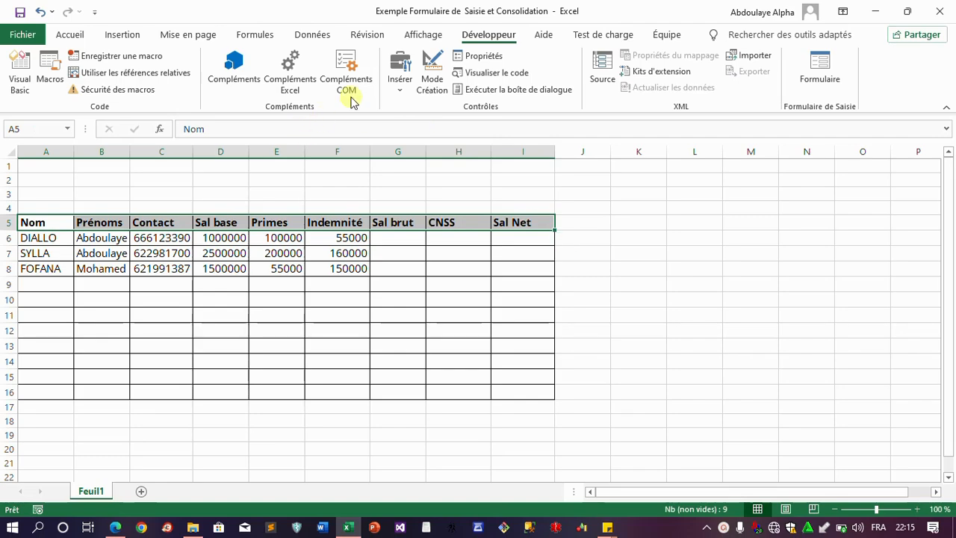
click(69, 34)
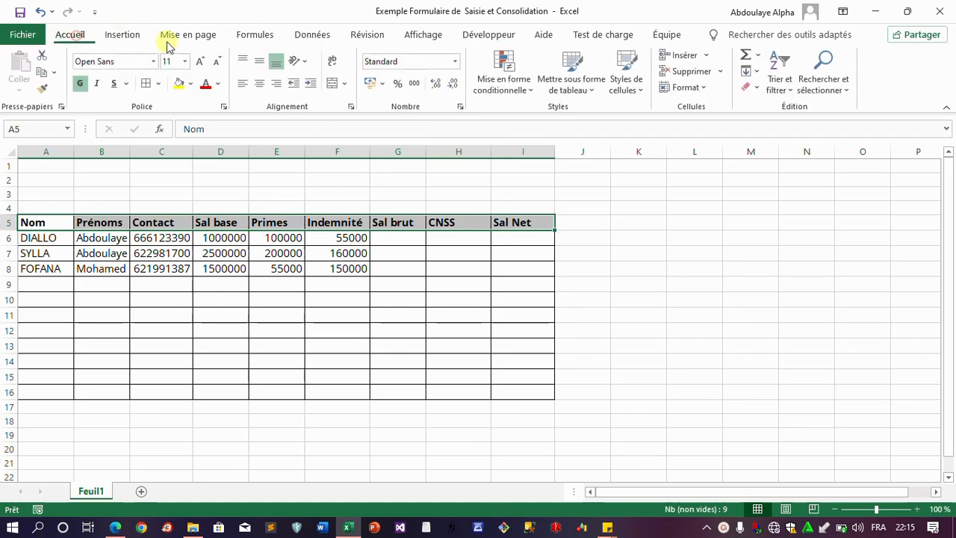
click(260, 61)
click(260, 83)
click(121, 238)
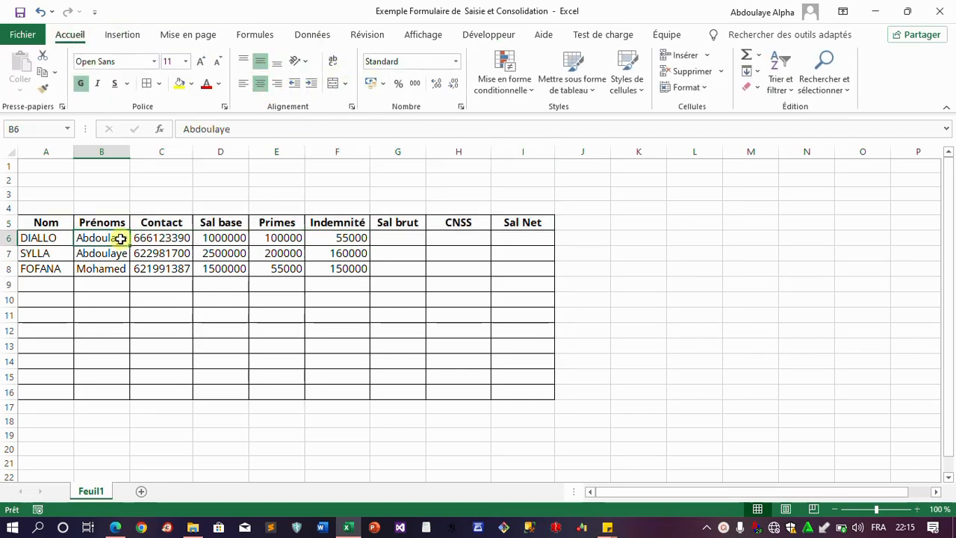
drag(42, 222, 516, 222)
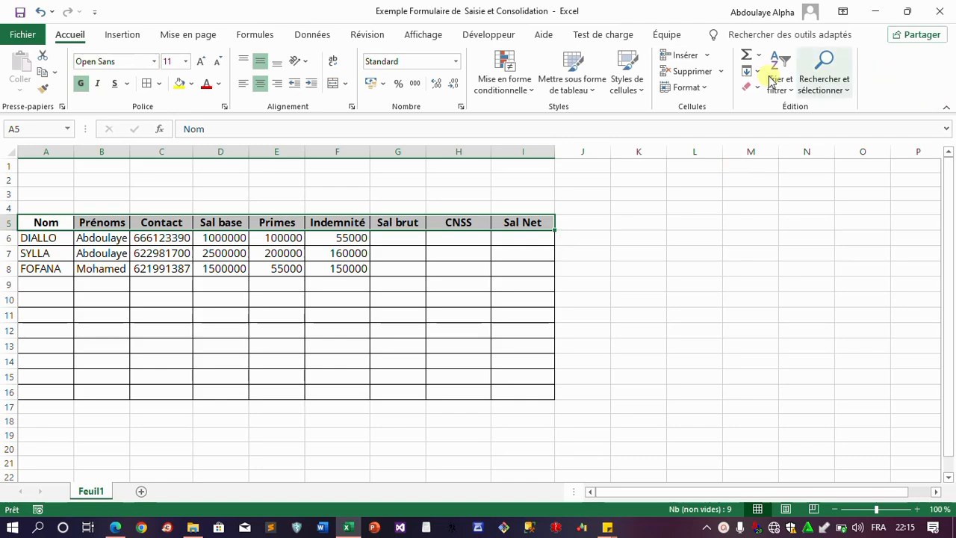
click(490, 36)
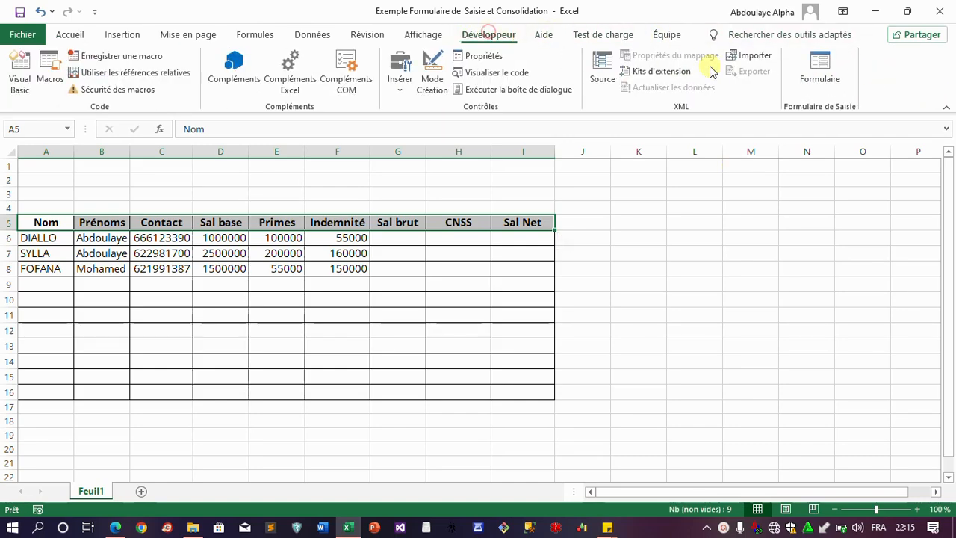
click(819, 69)
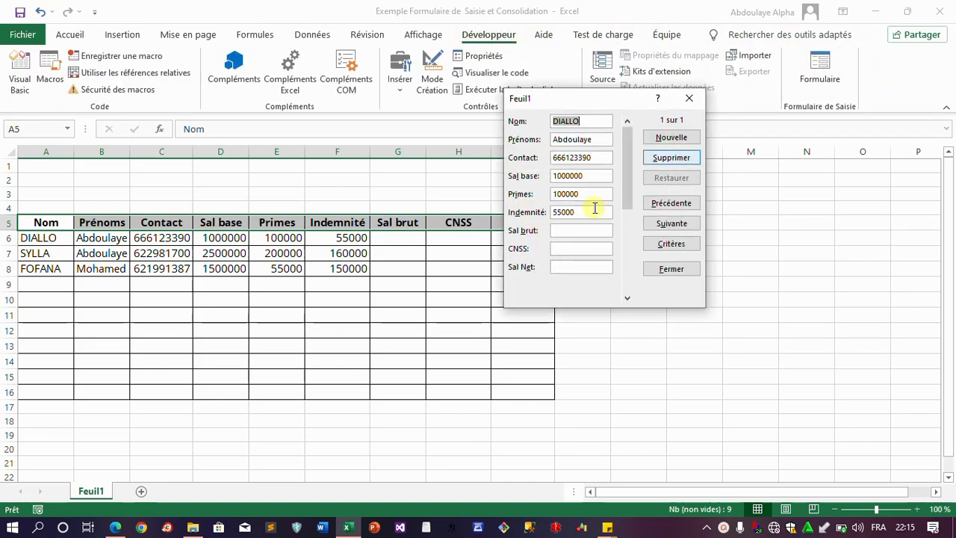
drag(597, 103, 446, 111)
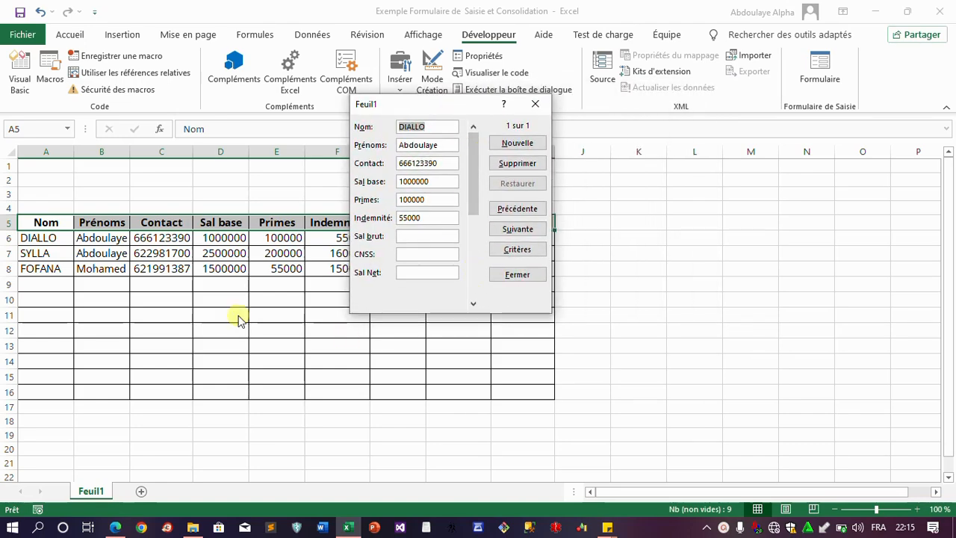
click(523, 232)
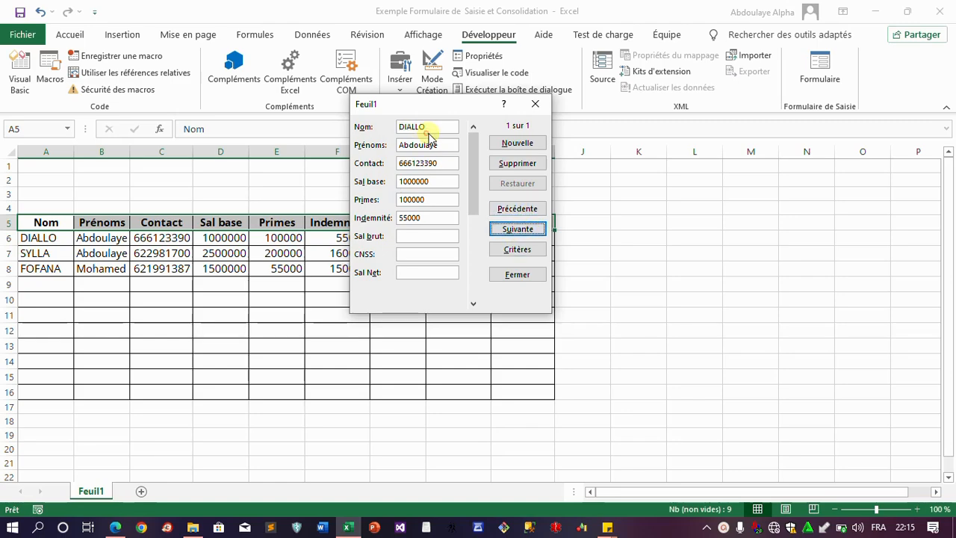
click(437, 127)
click(520, 228)
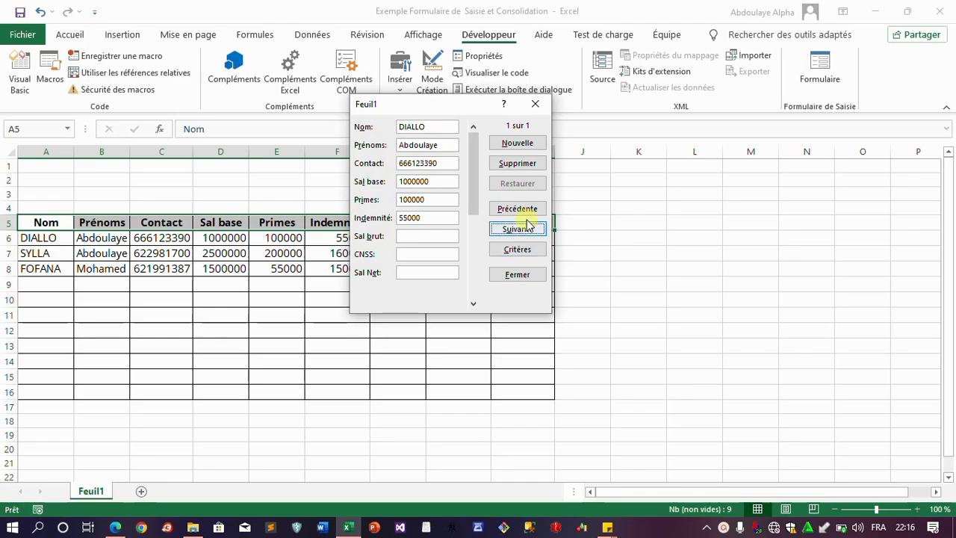
click(519, 211)
click(428, 127)
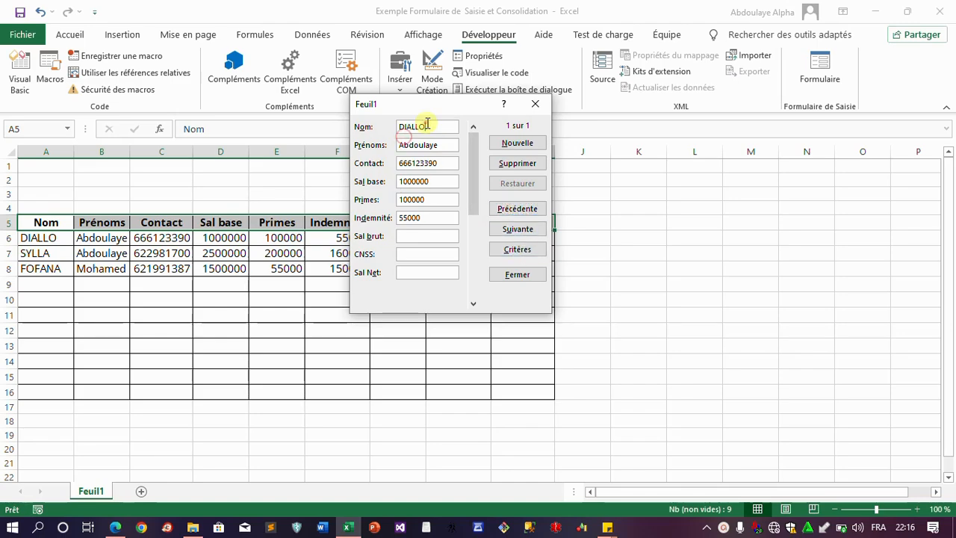
click(519, 228)
click(440, 143)
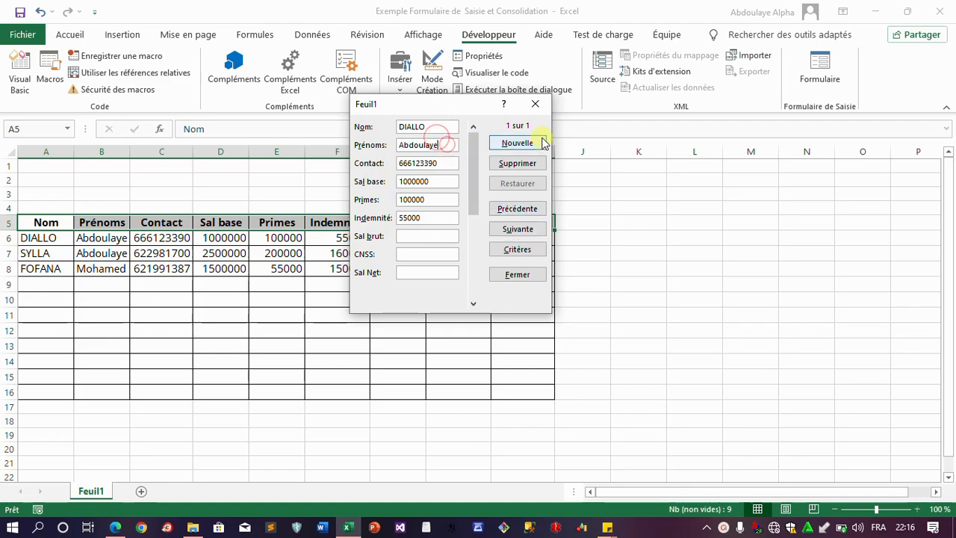
click(543, 104)
click(348, 252)
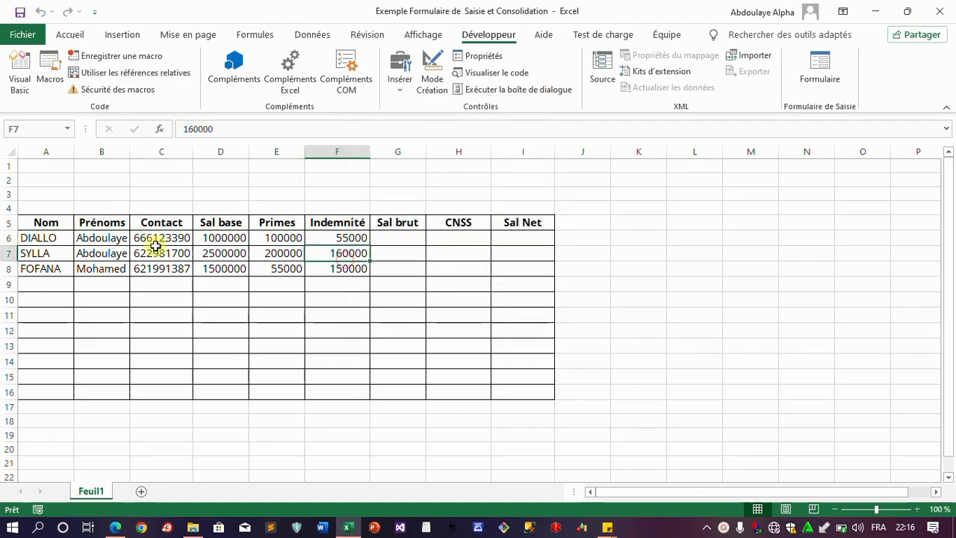
click(814, 65)
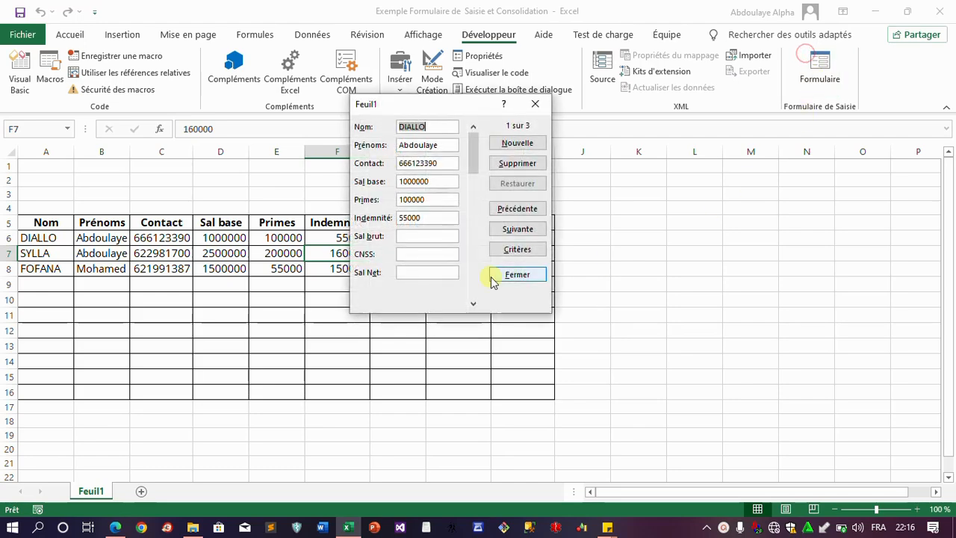
click(522, 229)
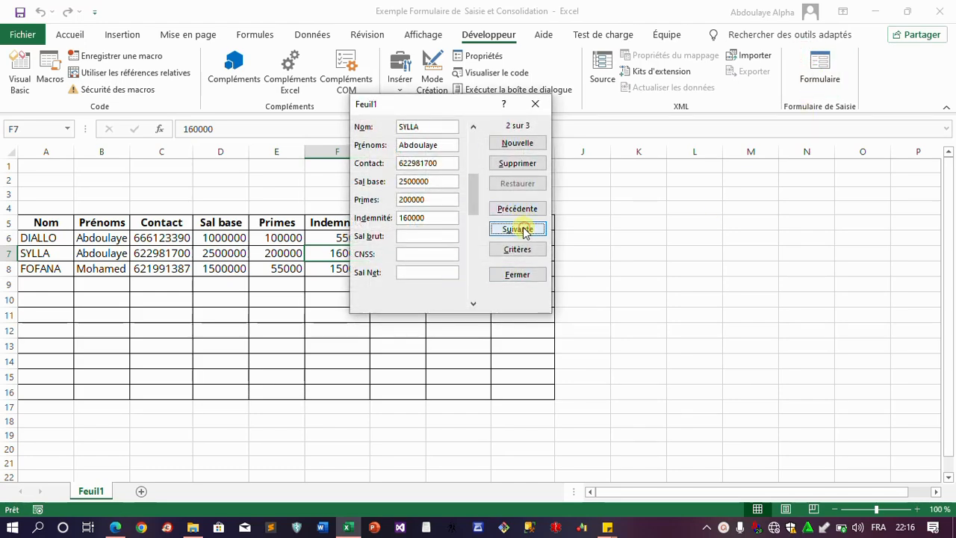
click(525, 230)
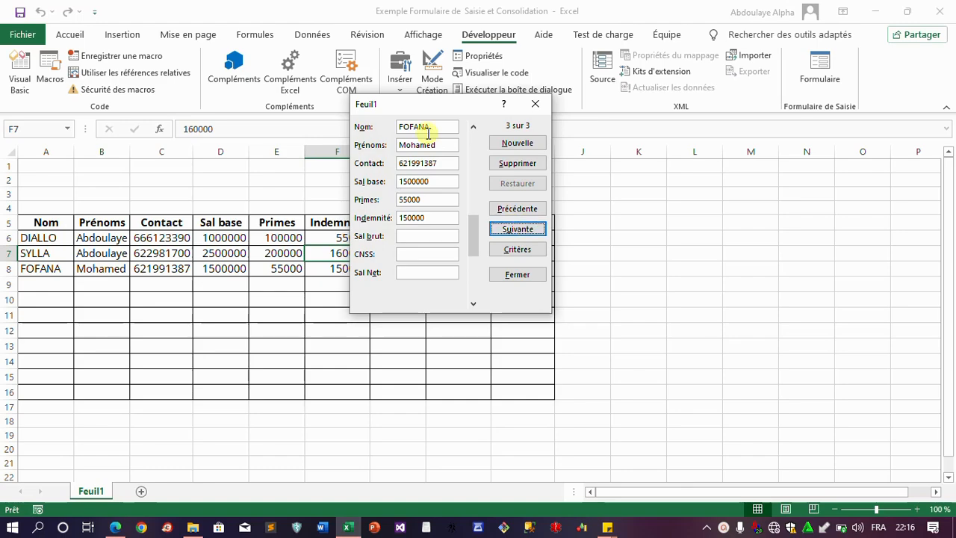
click(526, 212)
click(525, 211)
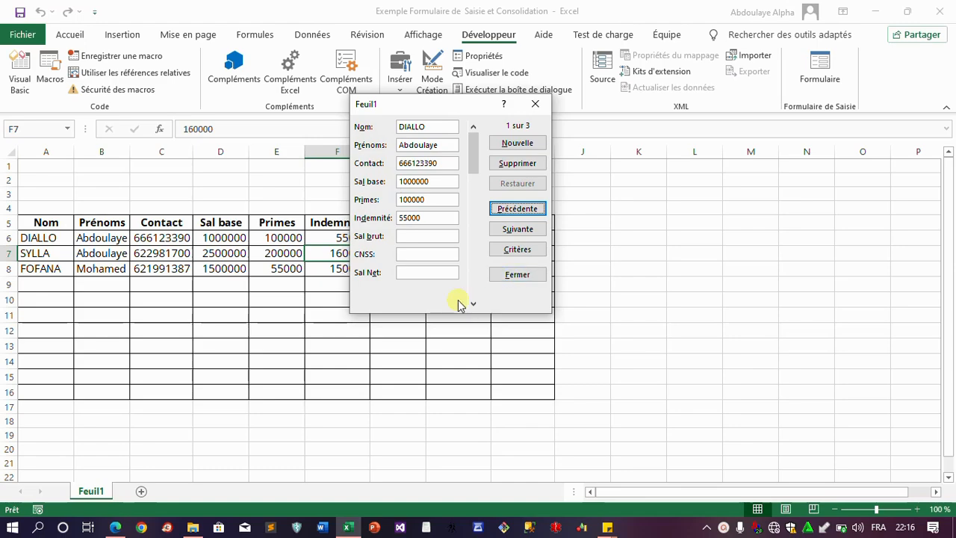
click(519, 144)
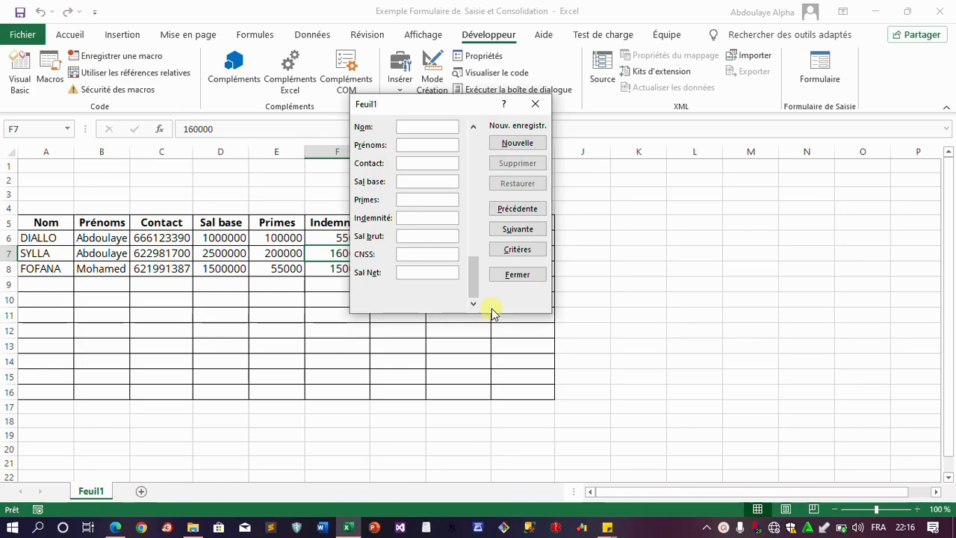
click(517, 274)
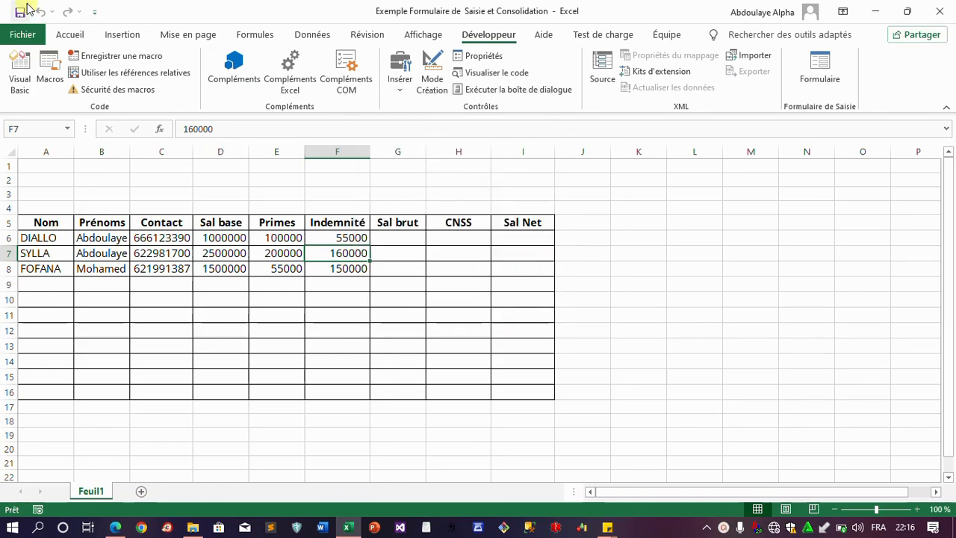